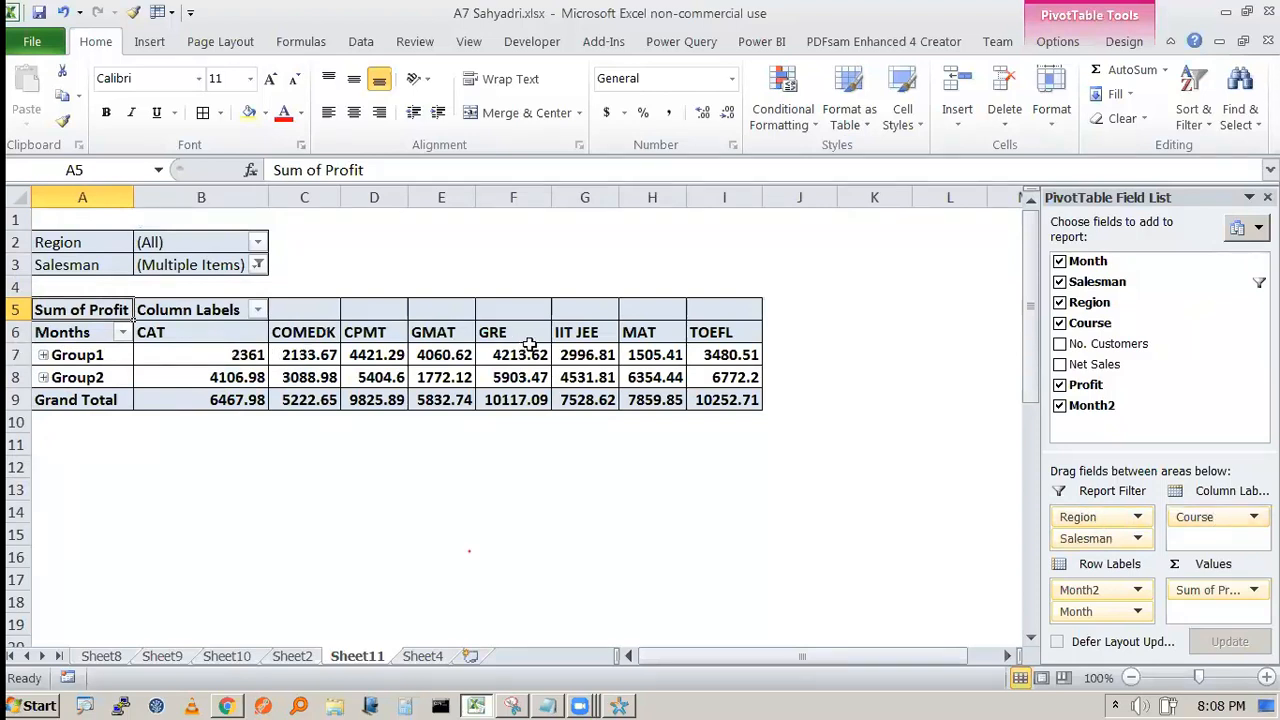
- Expand Group1 in the pivot table to list its individual months
{"action": "left_click", "coordinate": [43, 355]}
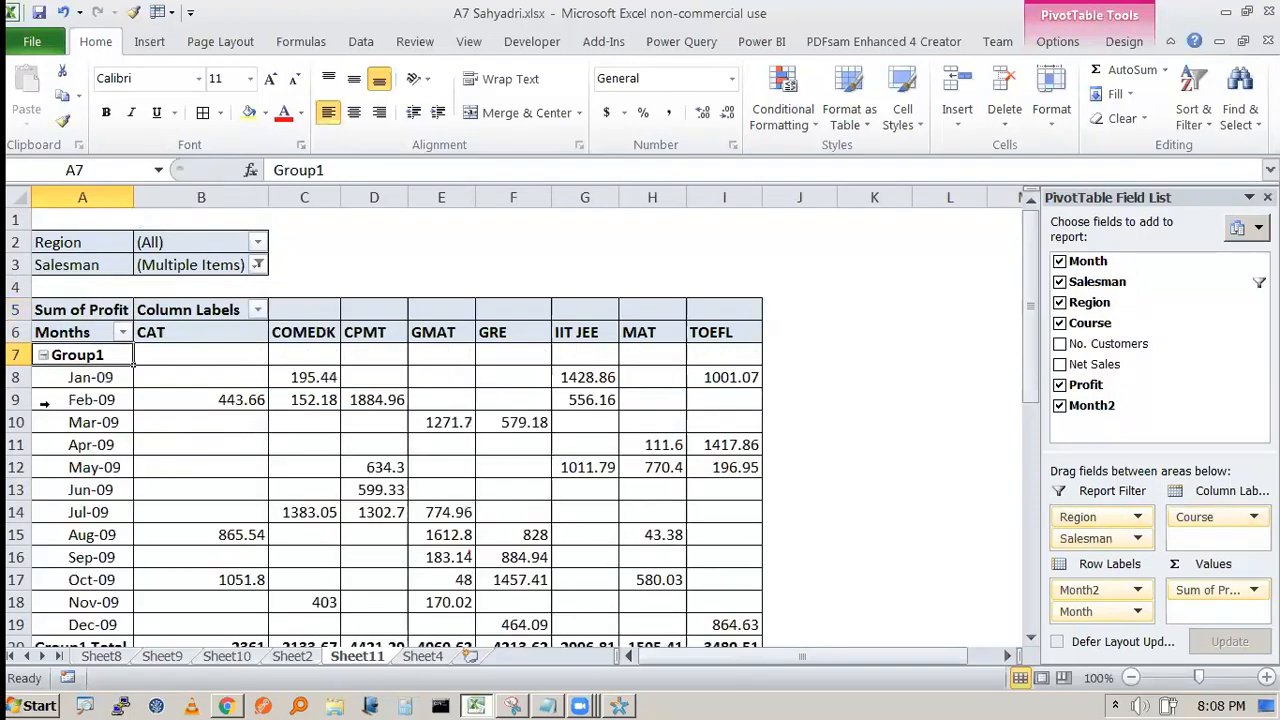
{"action": "scroll", "coordinate": [97, 390], "scroll_direction": "down", "scroll_amount": 1}
{"action": "scroll", "coordinate": [244, 297], "scroll_direction": "up", "scroll_amount": 1}
- Set the Salesman report filter to include all salesmen
{"action": "left_click", "coordinate": [262, 280]}
{"action": "left_click", "coordinate": [258, 265]}
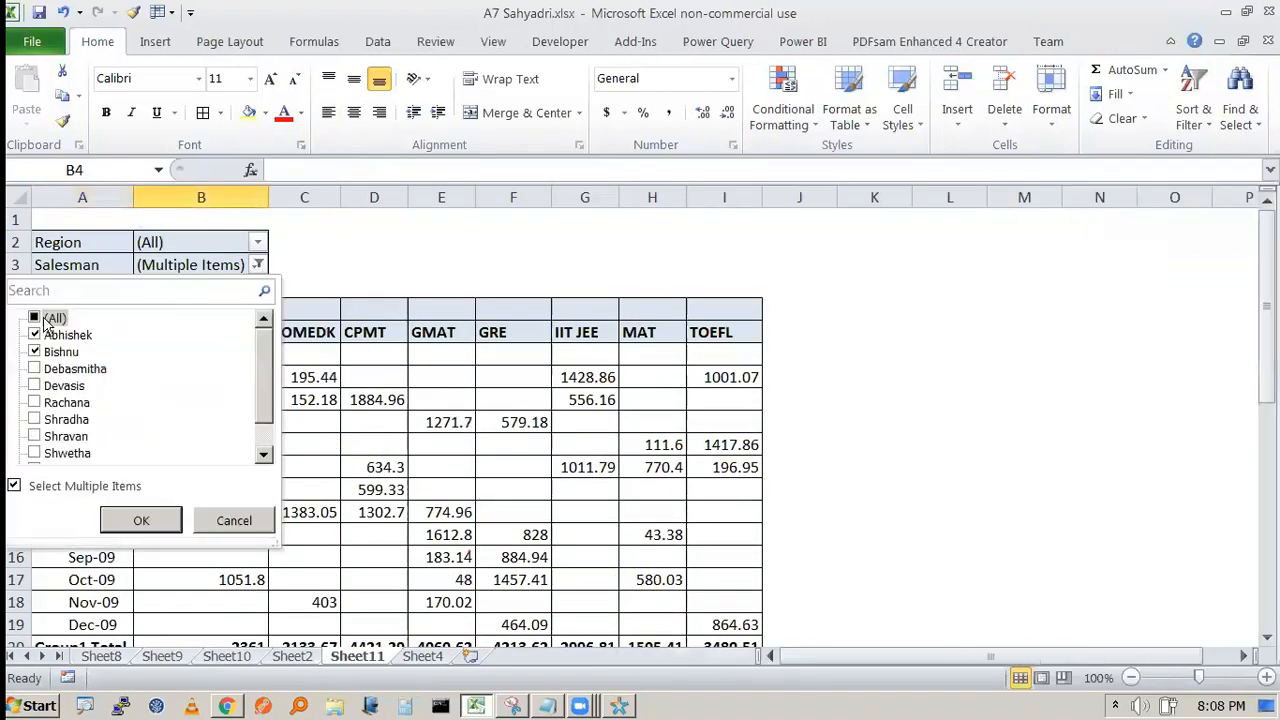
{"action": "left_click", "coordinate": [140, 520]}
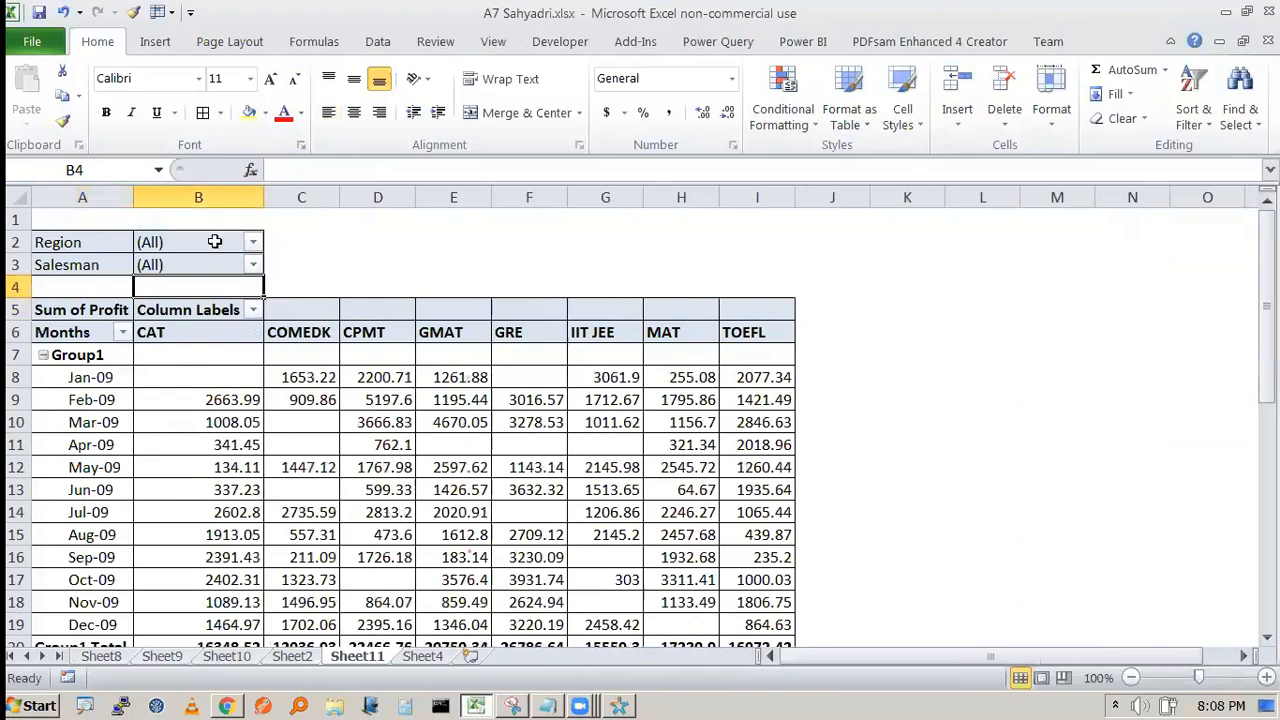
- Examine the month labels and monthly profit values across all courses in the Group1 section, including the Jan-09 row
{"action": "scroll", "coordinate": [276, 352], "scroll_direction": "down", "scroll_amount": 2}
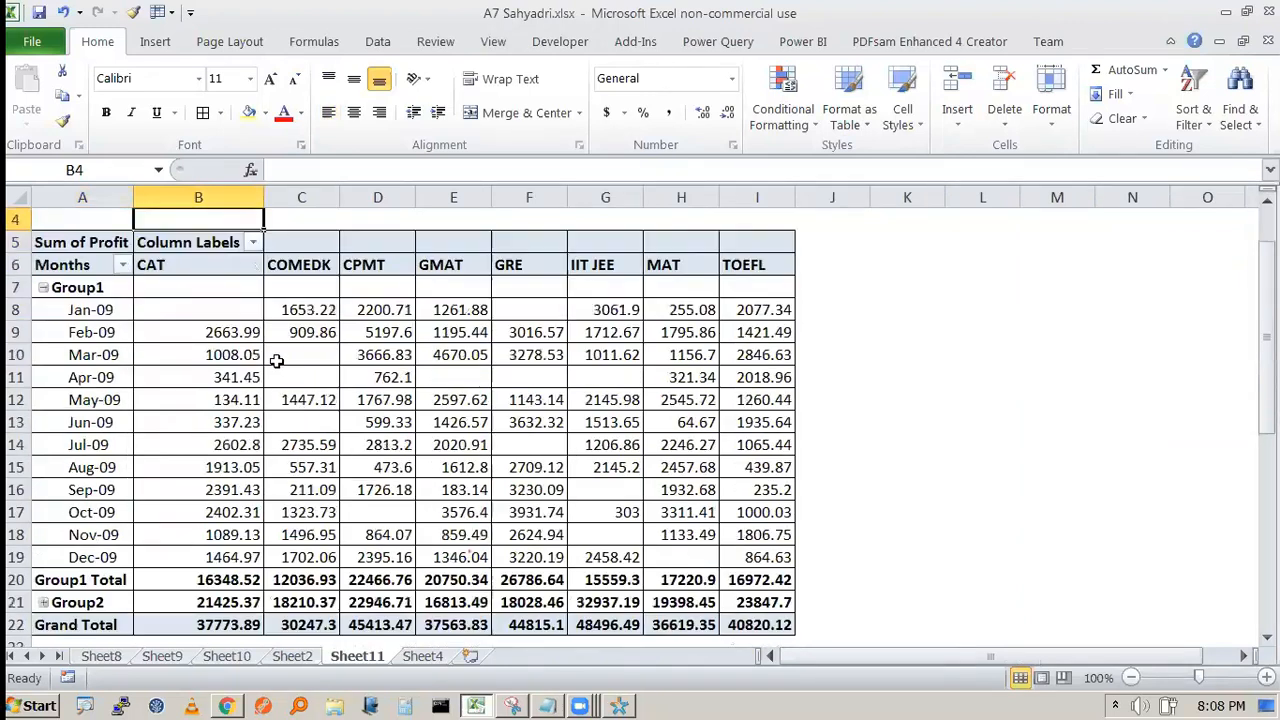
{"action": "scroll", "coordinate": [90, 287], "scroll_direction": "up", "scroll_amount": 1}
{"action": "left_click_drag", "start_coordinate": [84, 310], "coordinate": [70, 567]}
{"action": "left_click_drag", "start_coordinate": [245, 305], "coordinate": [770, 505]}
{"action": "left_click", "coordinate": [840, 467]}
{"action": "left_click", "coordinate": [92, 300]}
{"action": "left_click", "coordinate": [198, 309]}
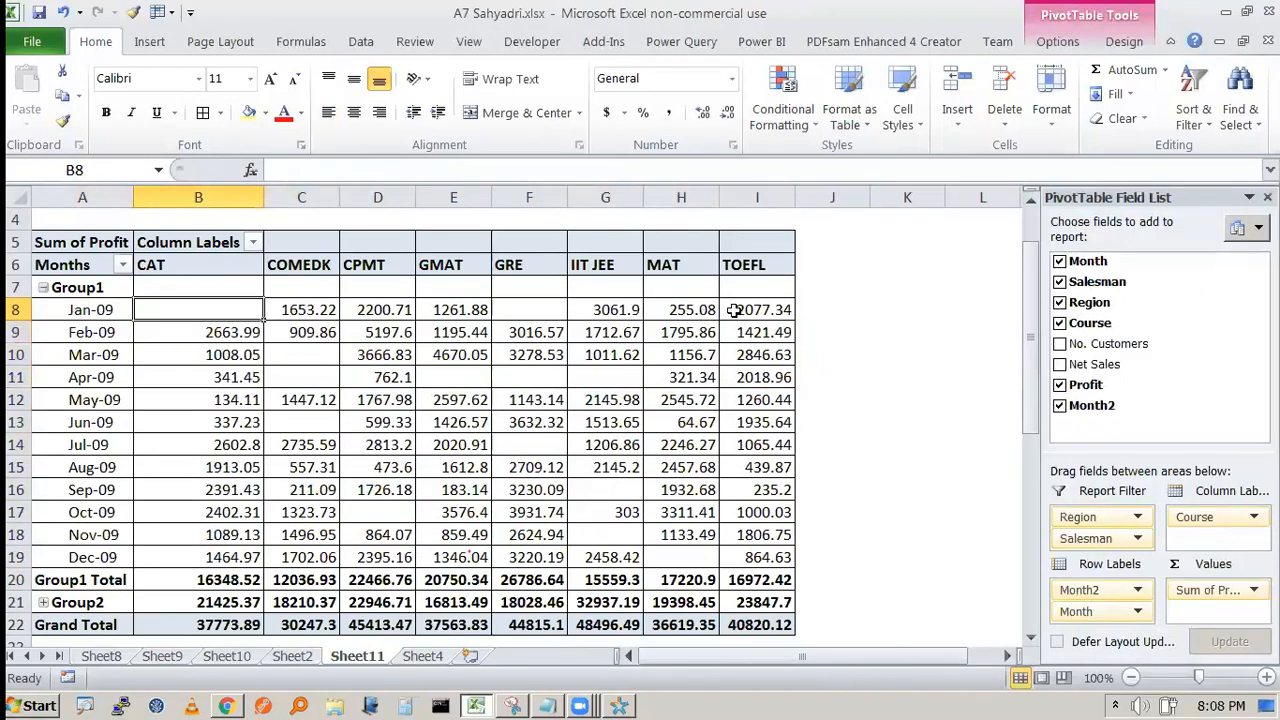
{"action": "mouse_move", "coordinate": [731, 307]}
- Inspect the COMEDK cells for Mar-09 and Apr-09 and the block of Group1 monthly profits
{"action": "left_click", "coordinate": [297, 381]}
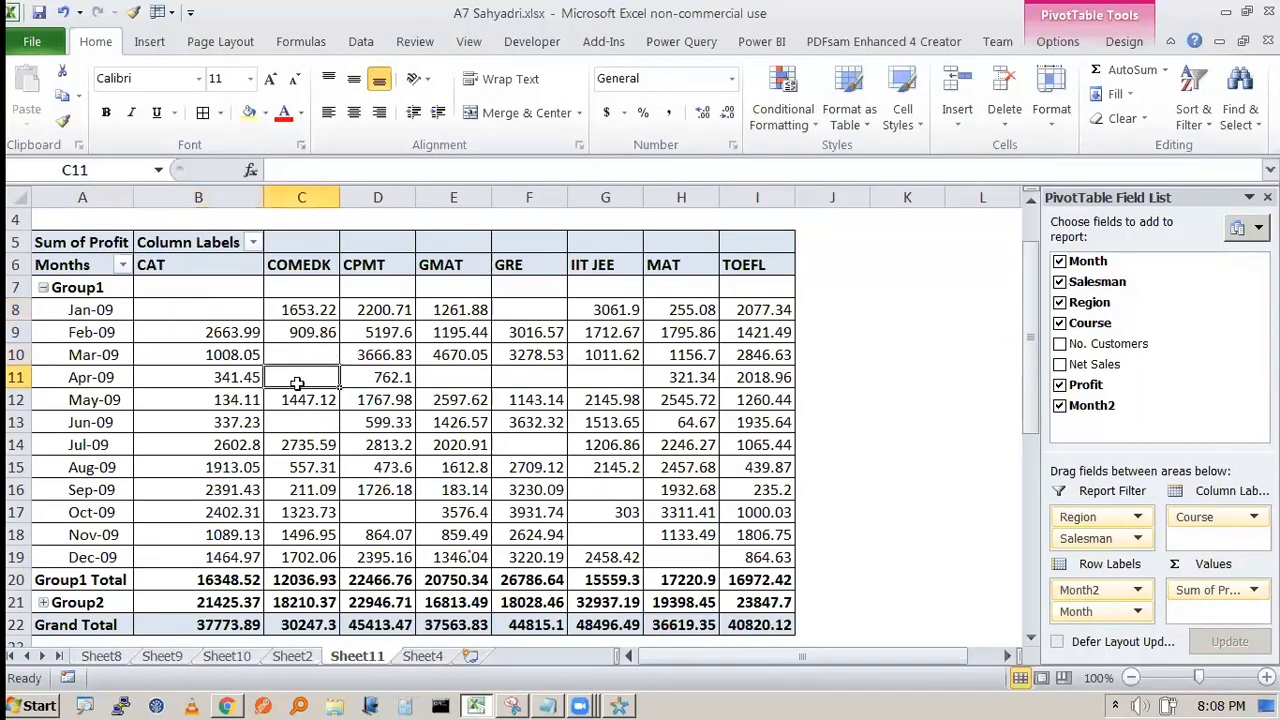
{"action": "left_click", "coordinate": [308, 359]}
{"action": "left_click", "coordinate": [301, 375]}
{"action": "left_click", "coordinate": [313, 355]}
{"action": "left_click", "coordinate": [305, 375]}
{"action": "mouse_move", "coordinate": [312, 355]}
{"action": "left_click", "coordinate": [866, 373]}
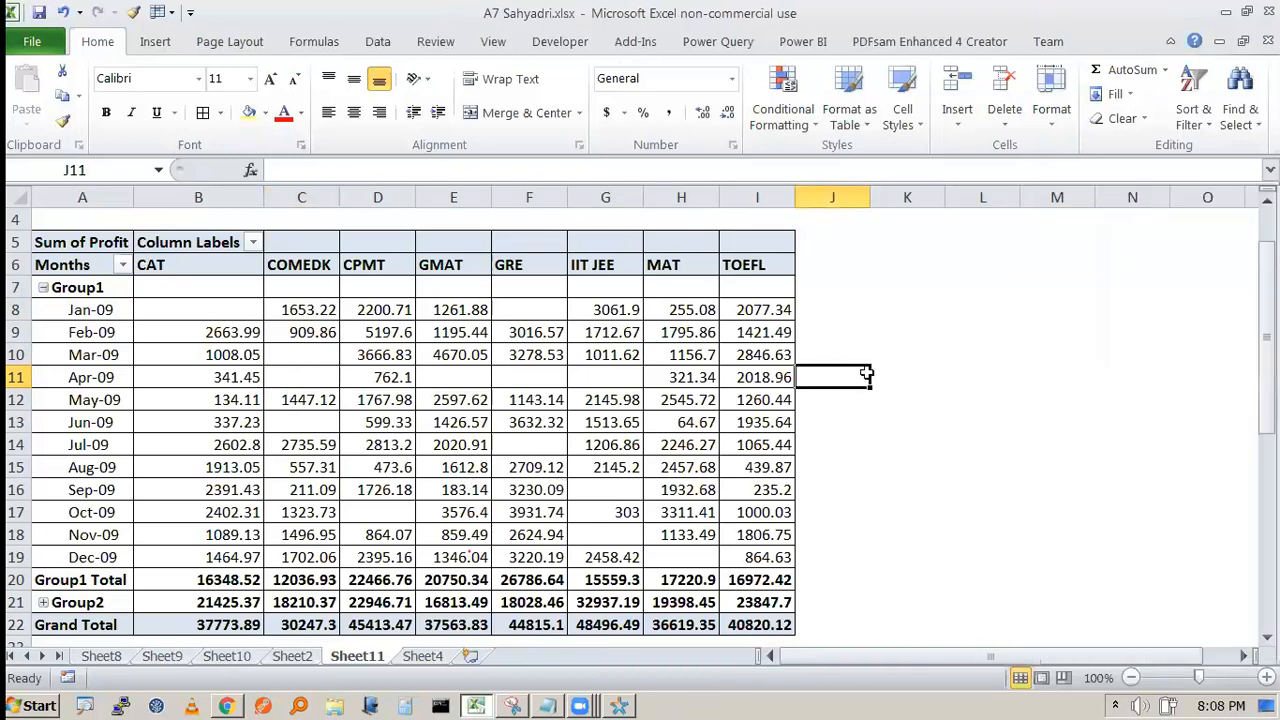
{"action": "left_click_drag", "start_coordinate": [199, 290], "coordinate": [606, 558]}
{"action": "left_click", "coordinate": [606, 558]}
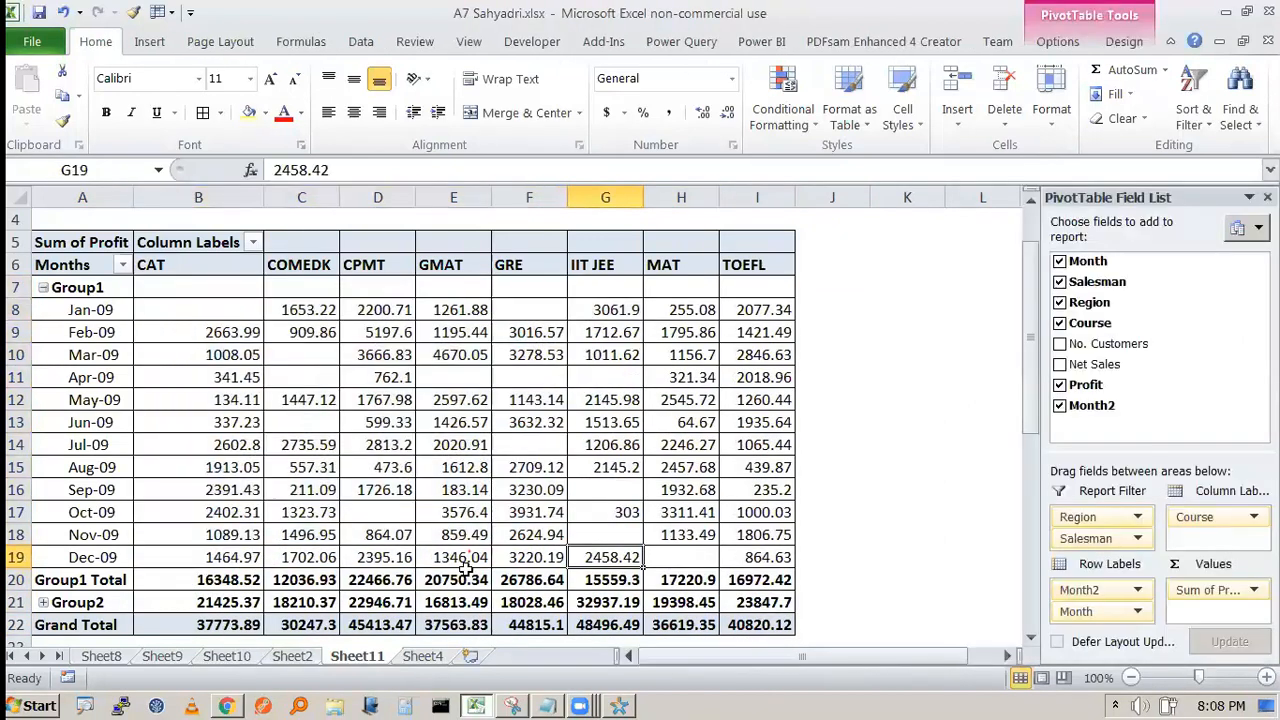
- Turn off the pivot table's subtotals so that the Group1 Total row is not shown
{"action": "left_click", "coordinate": [188, 578]}
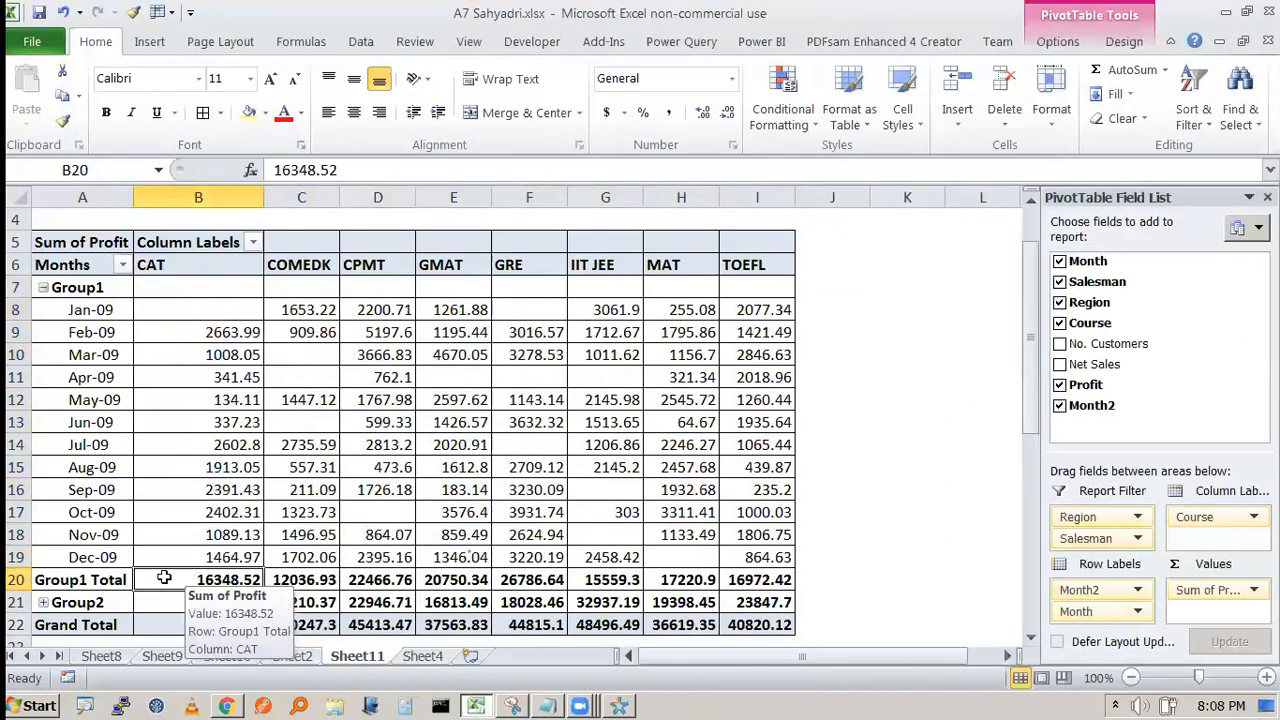
{"action": "left_click", "coordinate": [1124, 41]}
{"action": "left_click", "coordinate": [12, 112]}
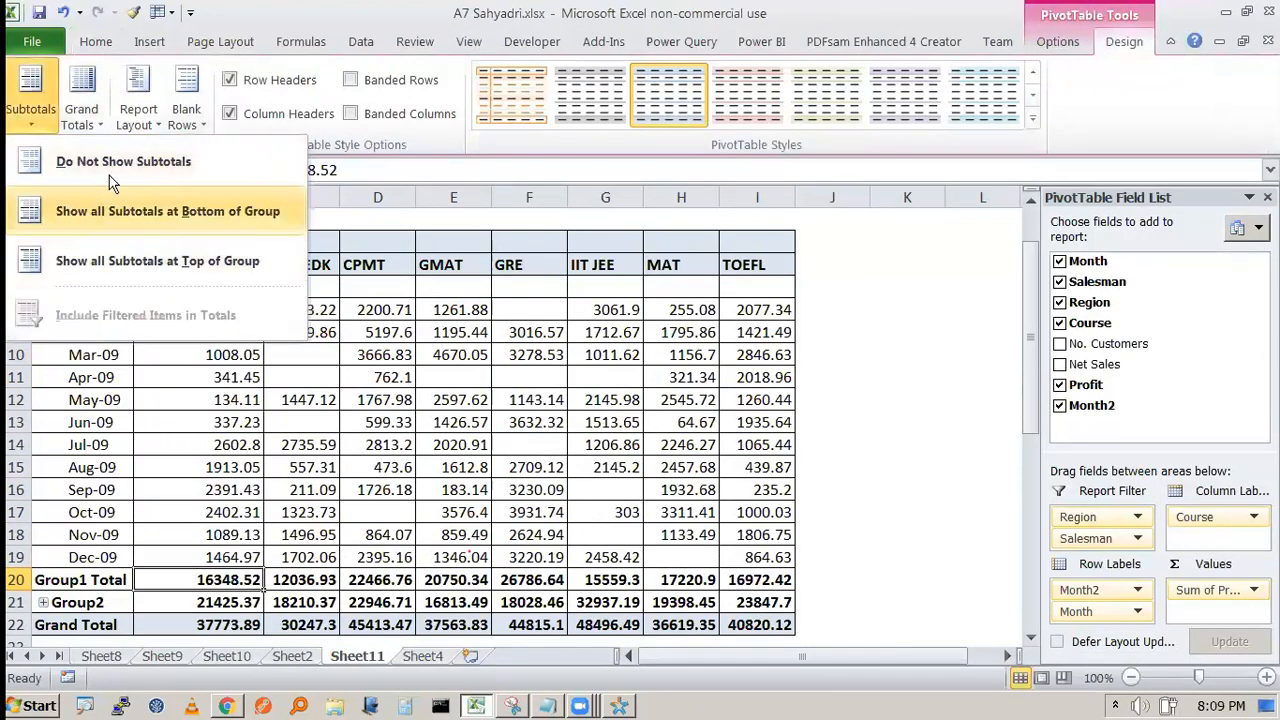
{"action": "left_click", "coordinate": [62, 163]}
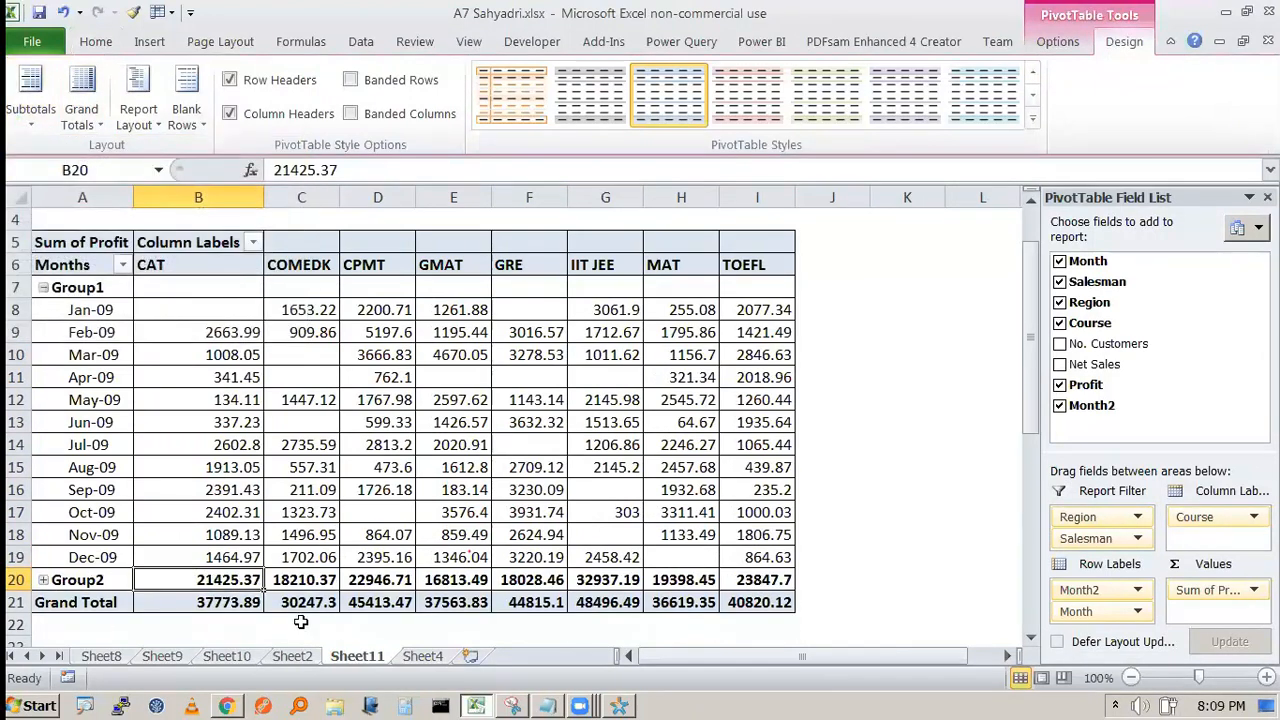
- Turn off the pivot table's grand totals for both rows and columns
{"action": "left_click", "coordinate": [95, 115]}
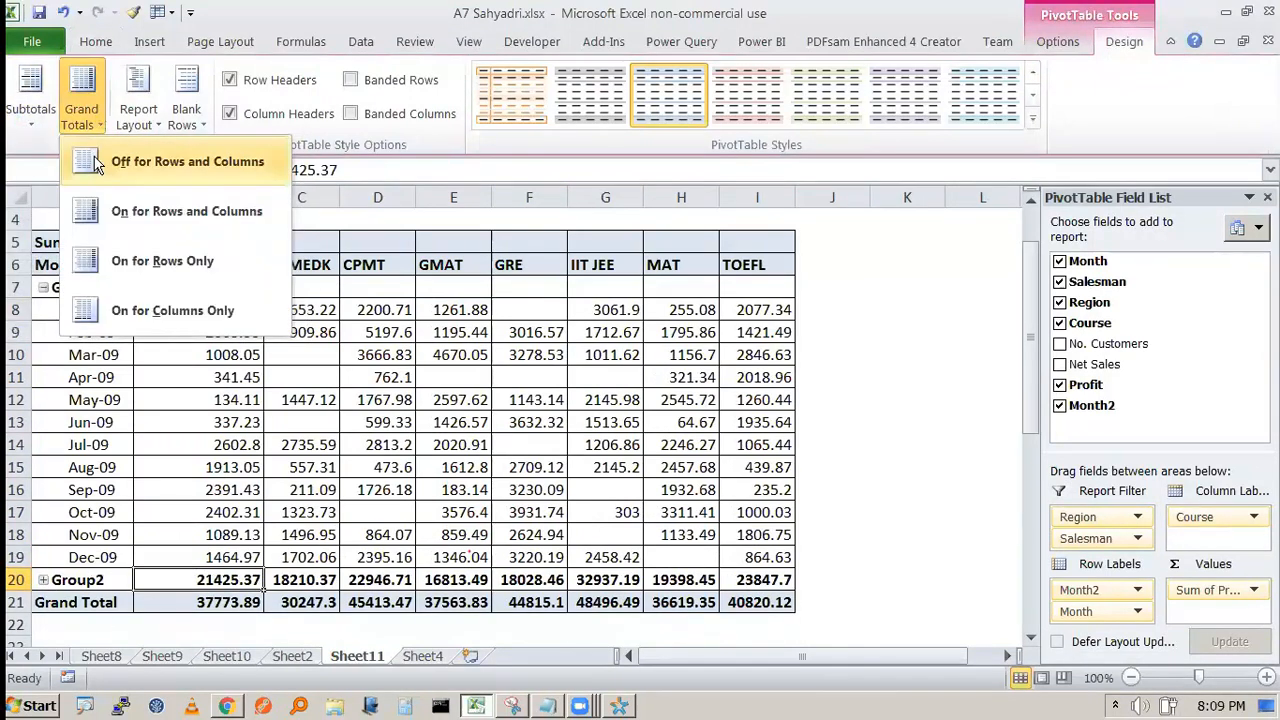
{"action": "left_click", "coordinate": [145, 180]}
{"action": "left_click", "coordinate": [205, 630]}
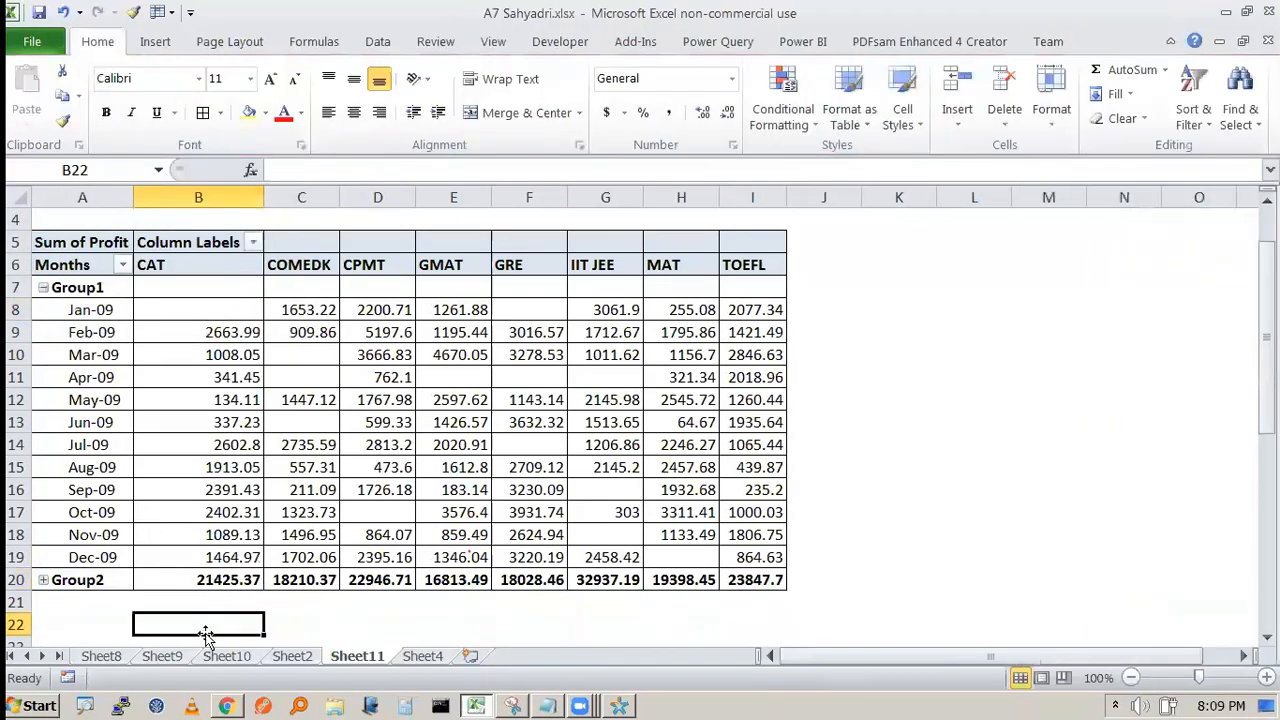
- Expand Group2 to list its individual months and review the end of the table
{"action": "left_click", "coordinate": [44, 581]}
{"action": "scroll", "coordinate": [43, 557], "scroll_direction": "down", "scroll_amount": 6}
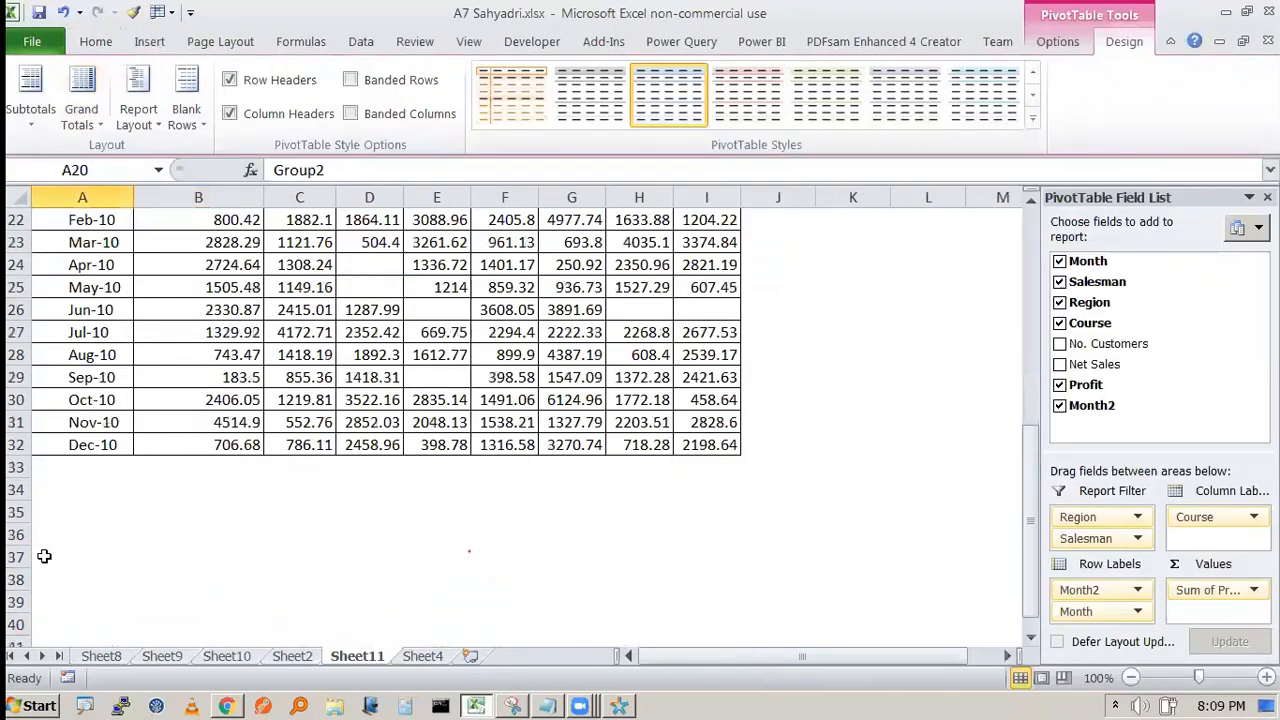
{"action": "scroll", "coordinate": [126, 229], "scroll_direction": "up", "scroll_amount": 7}
- Turn on the pivot table's grand totals for both rows and columns
{"action": "left_click", "coordinate": [82, 95]}
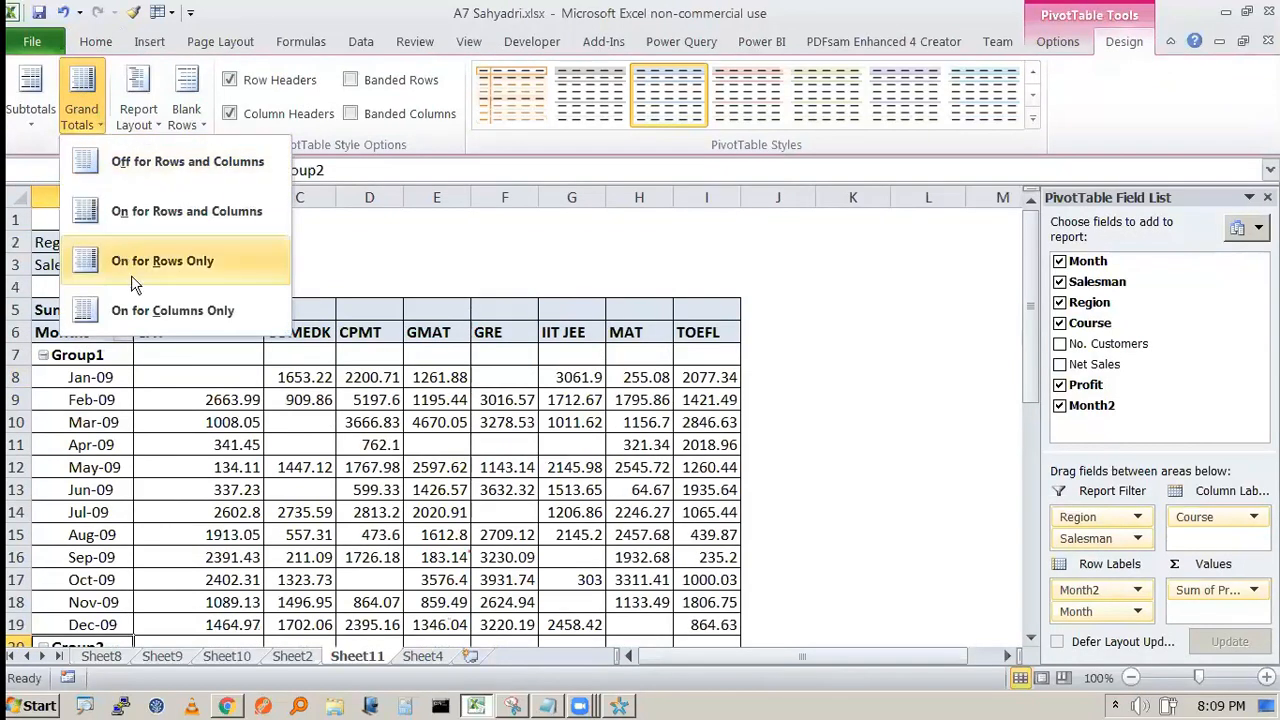
{"action": "left_click", "coordinate": [183, 213]}
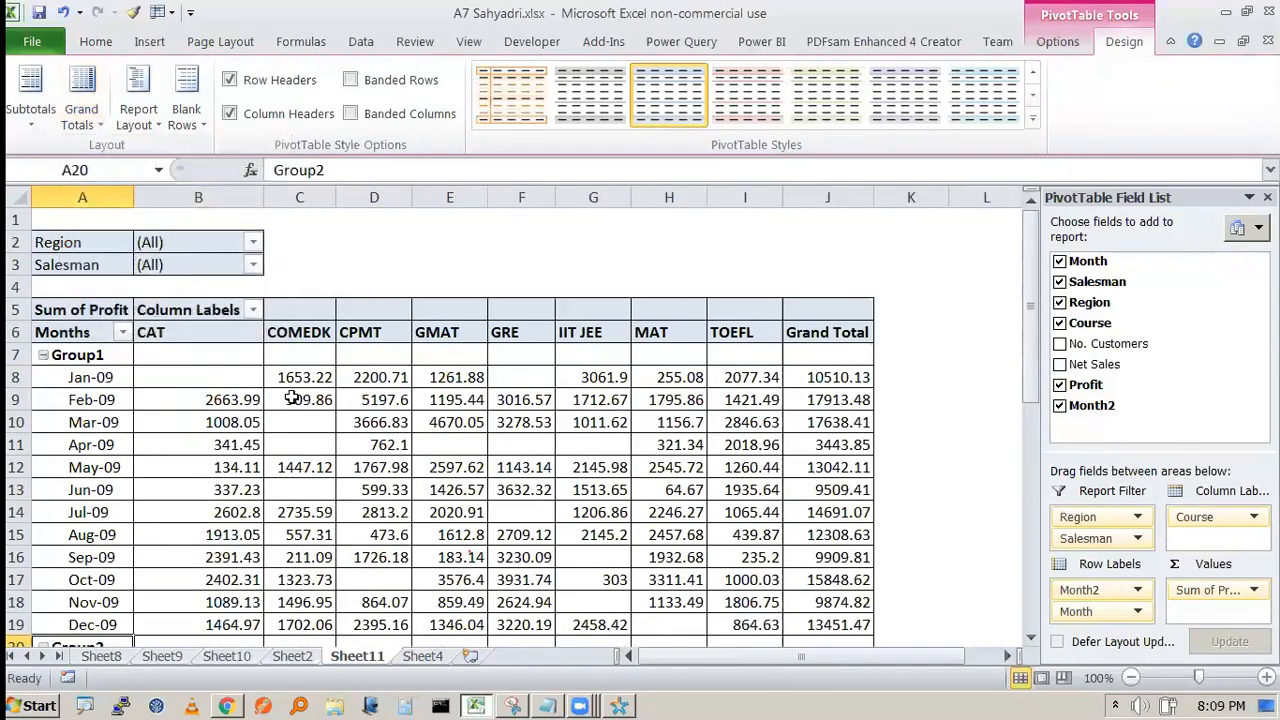
{"action": "scroll", "coordinate": [290, 398], "scroll_direction": "down", "scroll_amount": 6}
{"action": "scroll", "coordinate": [270, 440], "scroll_direction": "up", "scroll_amount": 6}
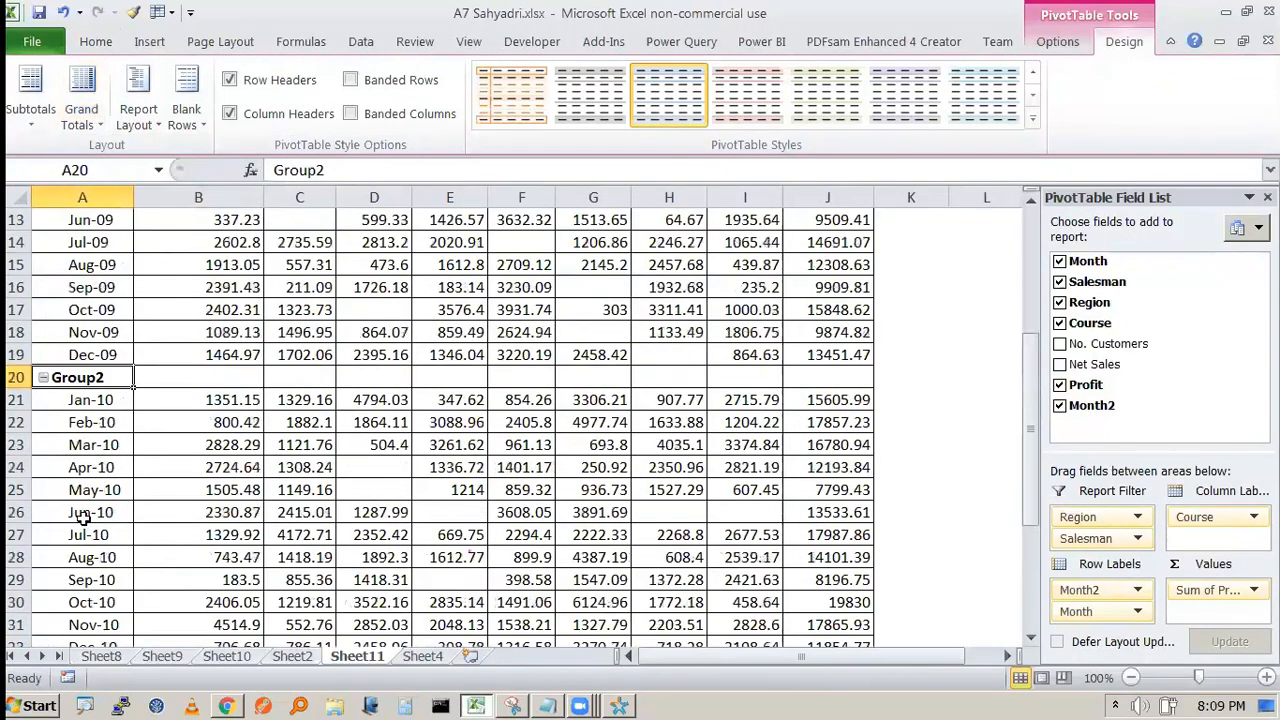
{"action": "scroll", "coordinate": [486, 456], "scroll_direction": "down", "scroll_amount": 1}
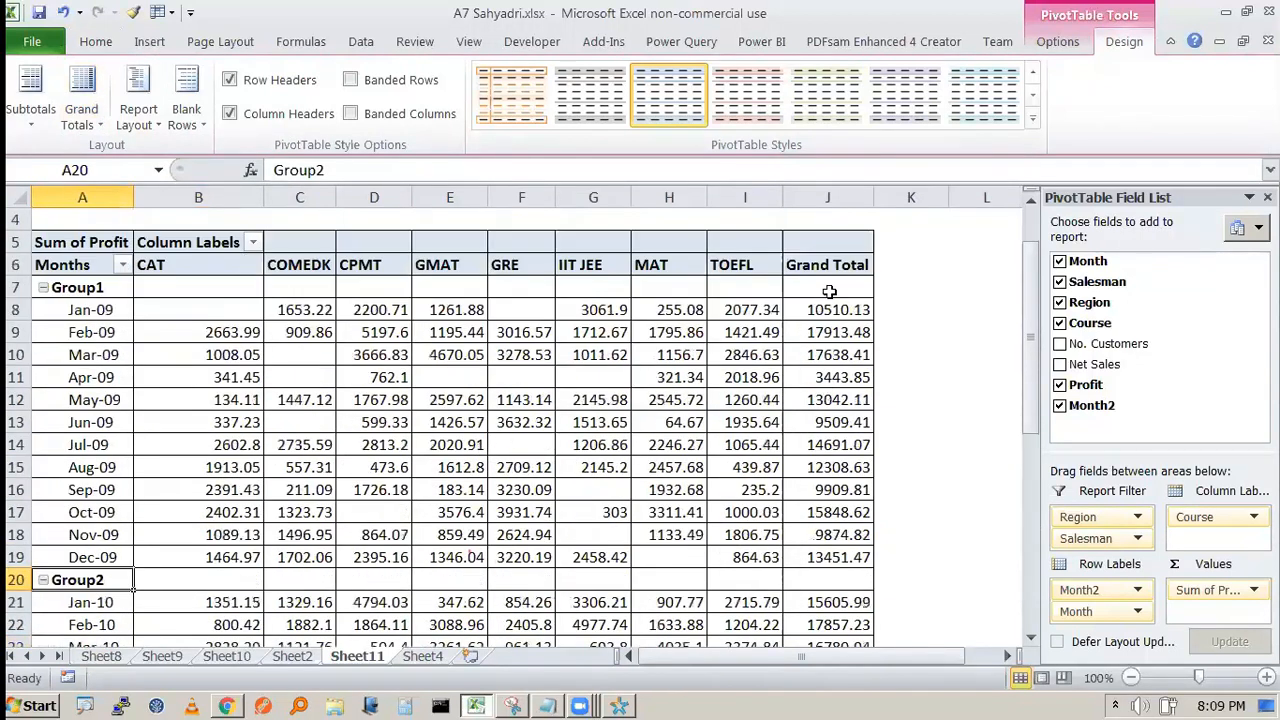
- Examine the Grand Total column J and the Grand Total row at the end of the pivot table
{"action": "left_click", "coordinate": [831, 197]}
{"action": "scroll", "coordinate": [820, 240], "scroll_direction": "down", "scroll_amount": 6}
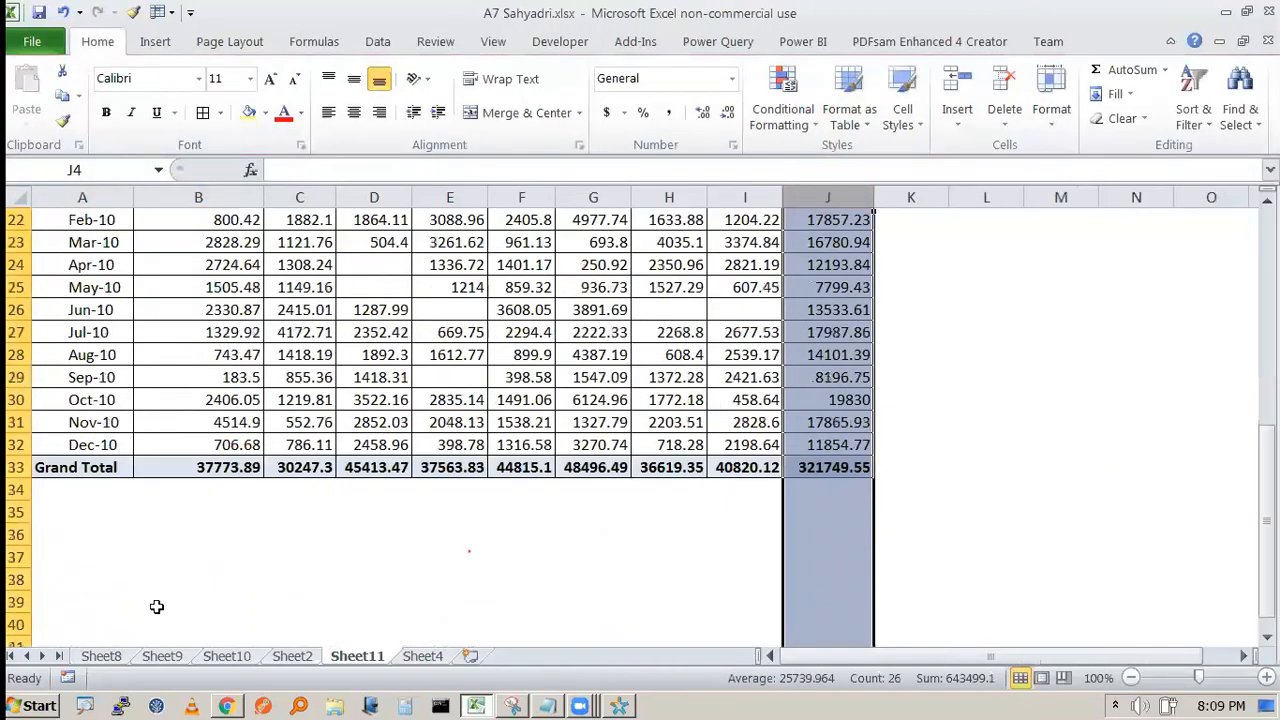
{"action": "left_click", "coordinate": [28, 467]}
{"action": "scroll", "coordinate": [476, 536], "scroll_direction": "up", "scroll_amount": 7}
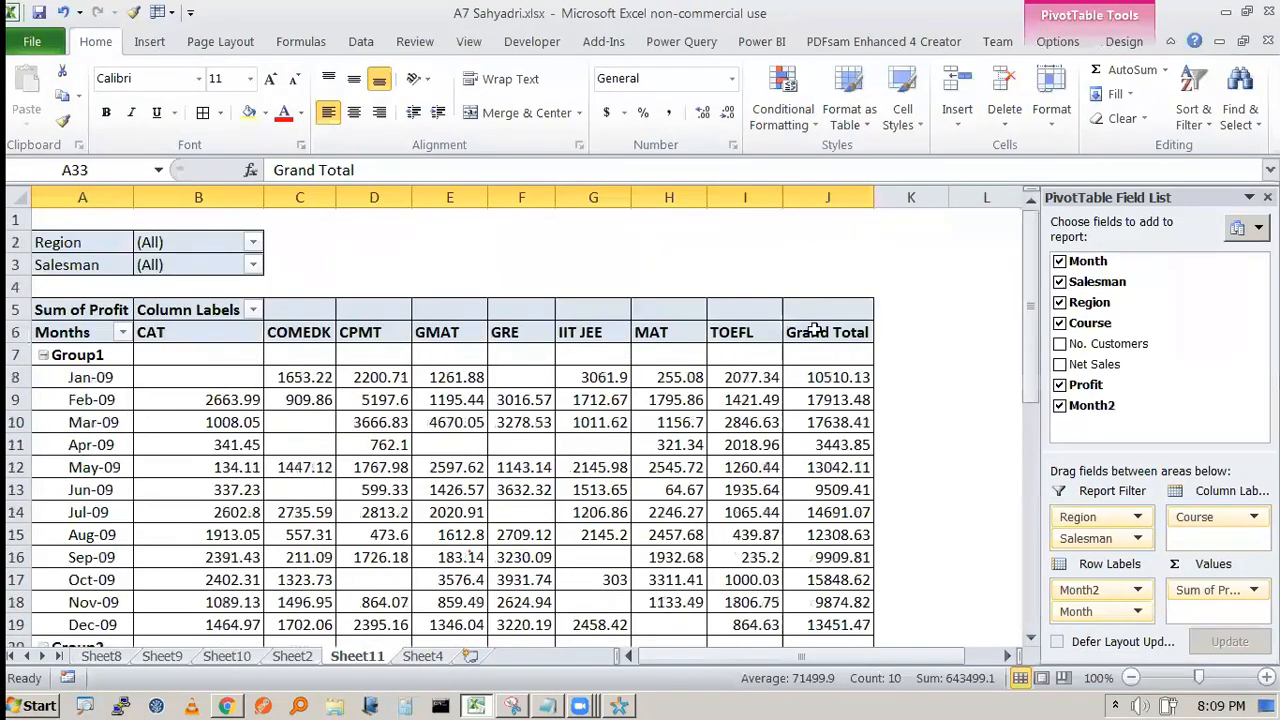
- Compare the sum of the Jan-09 profits from COMEDK to TOEFL with that month's Grand Total
{"action": "left_click", "coordinate": [830, 377]}
{"action": "left_click_drag", "start_coordinate": [302, 377], "coordinate": [753, 378]}
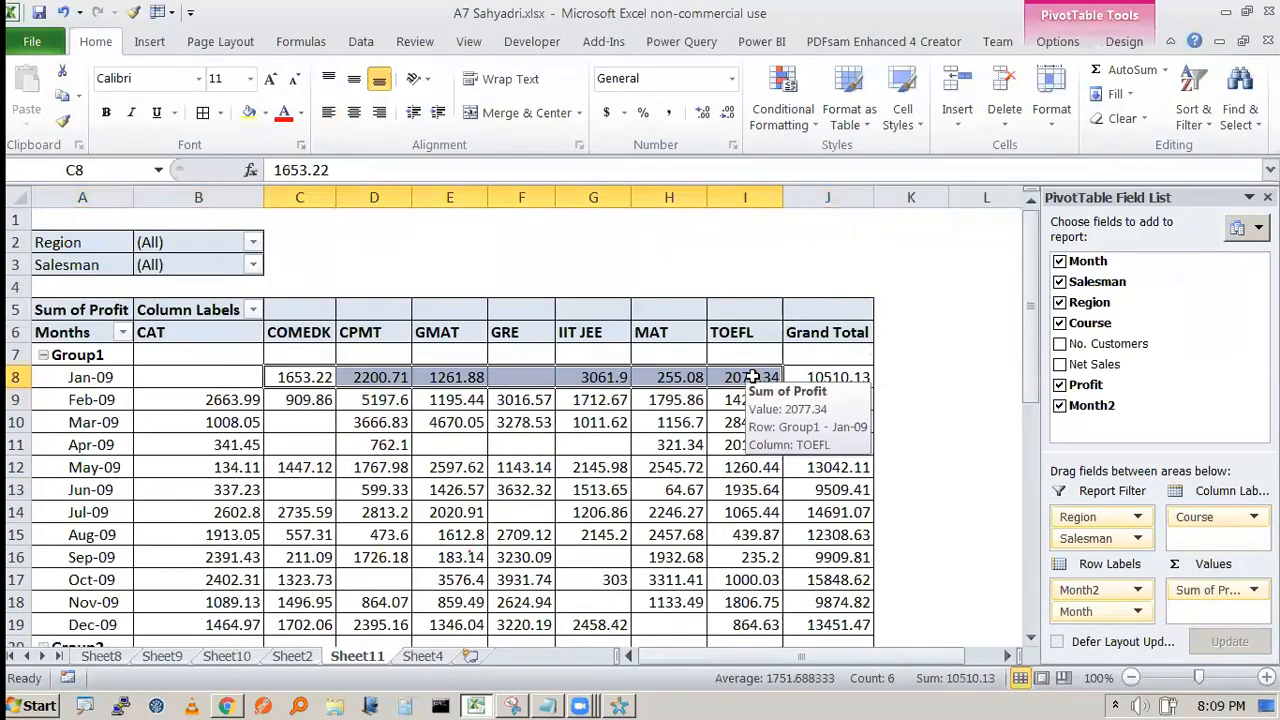
{"action": "left_click", "coordinate": [750, 377]}
{"action": "left_click_drag", "start_coordinate": [280, 385], "coordinate": [745, 375]}
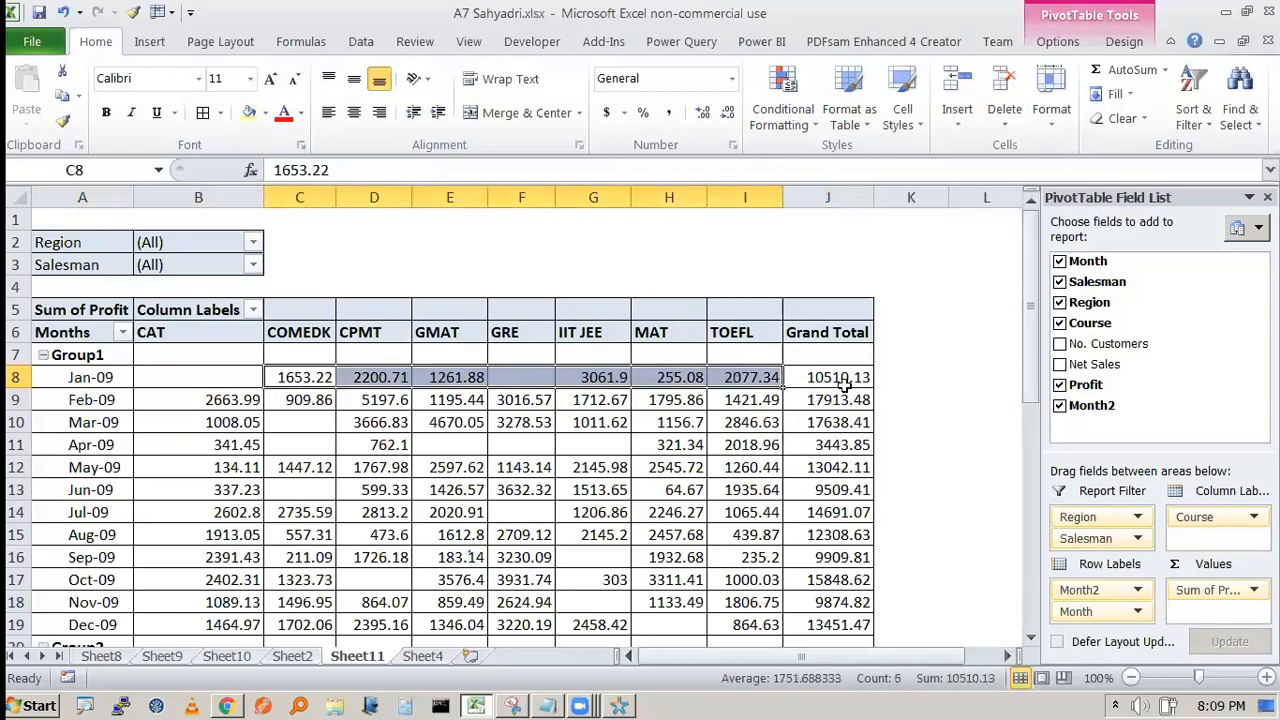
{"action": "mouse_move", "coordinate": [838, 368]}
{"action": "left_click", "coordinate": [927, 404]}
{"action": "left_click_drag", "start_coordinate": [303, 377], "coordinate": [778, 380]}
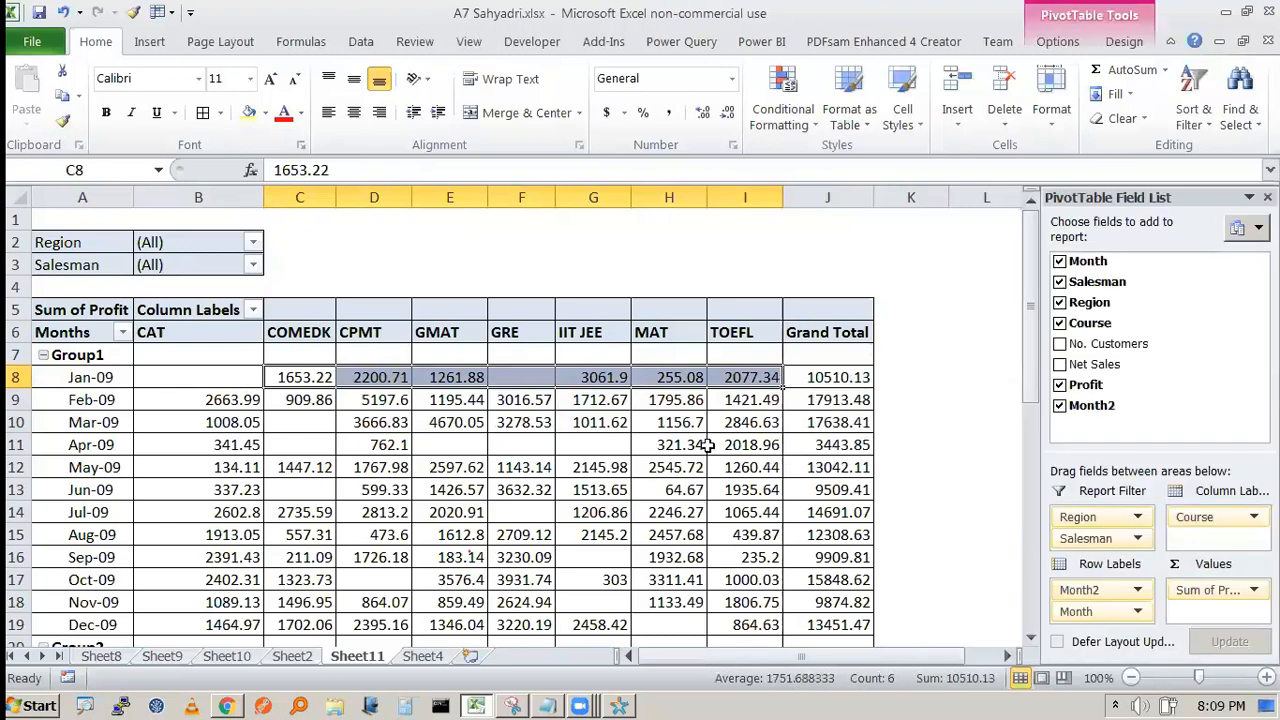
{"action": "left_click", "coordinate": [662, 490]}
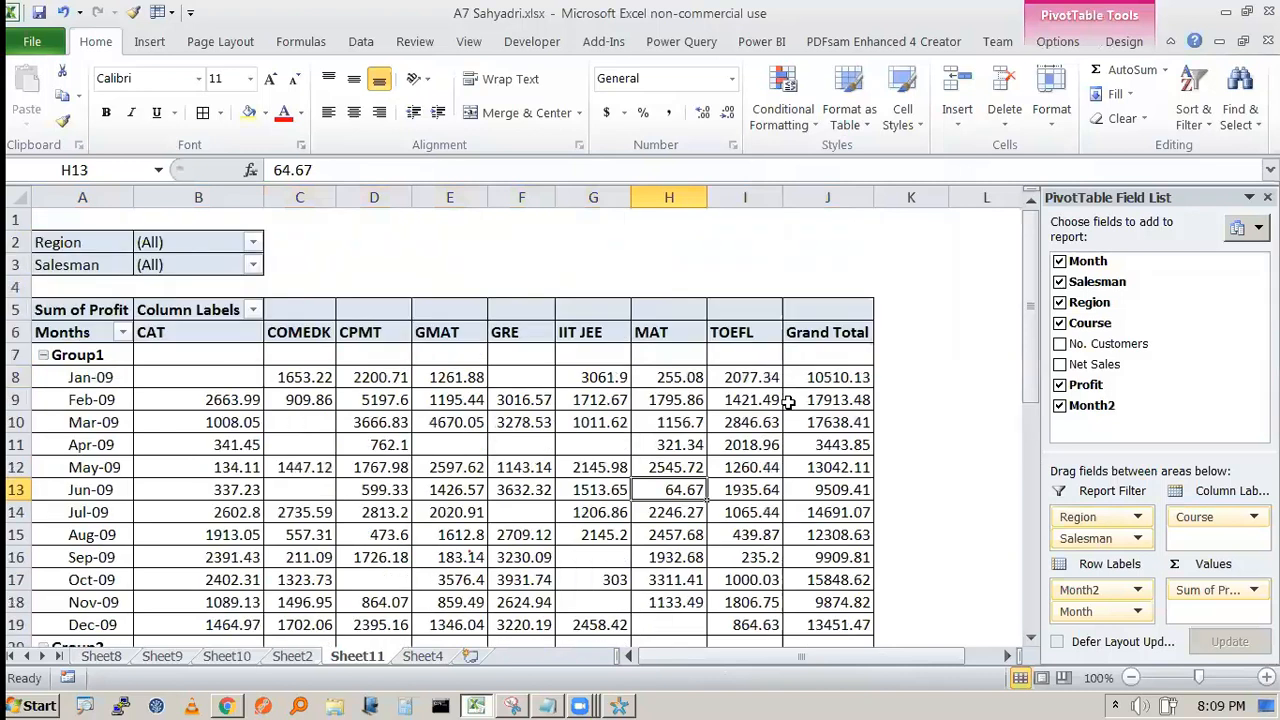
- Try No. Customers as a second column label below Course and remove it again
{"action": "left_click_drag", "start_coordinate": [1140, 343], "coordinate": [1210, 522]}
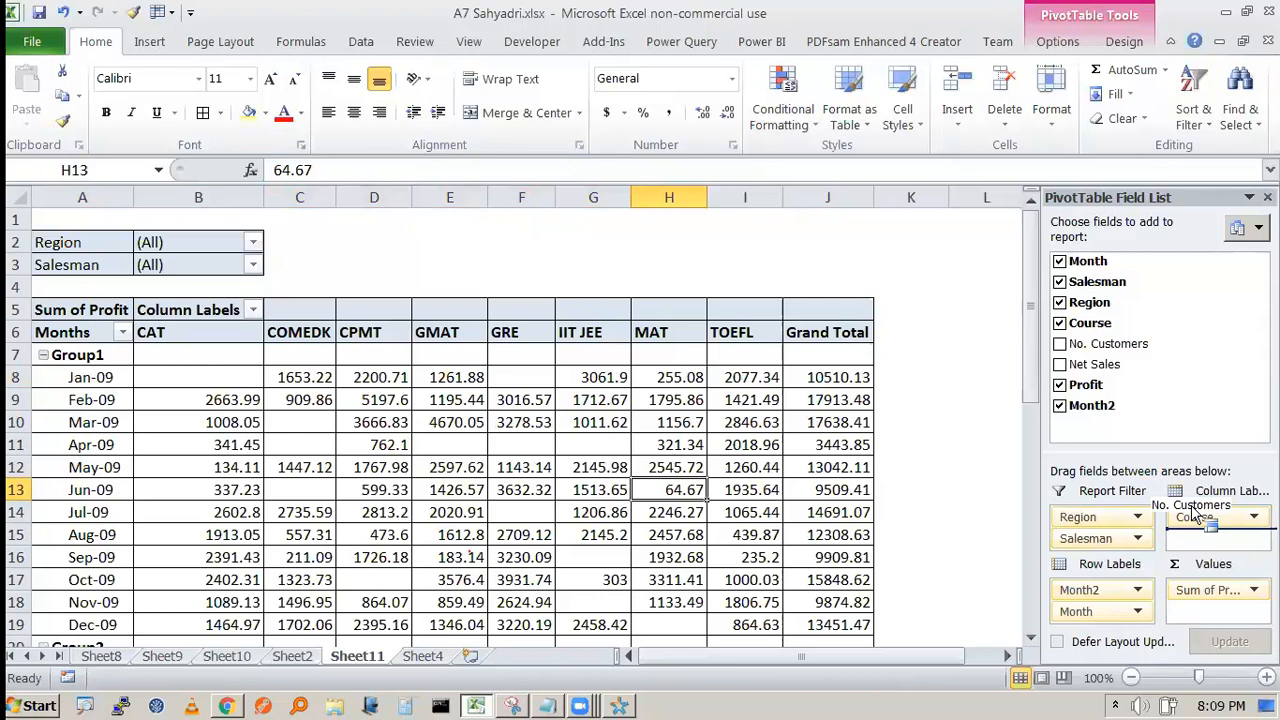
{"action": "left_click_drag", "start_coordinate": [1195, 515], "coordinate": [1200, 520]}
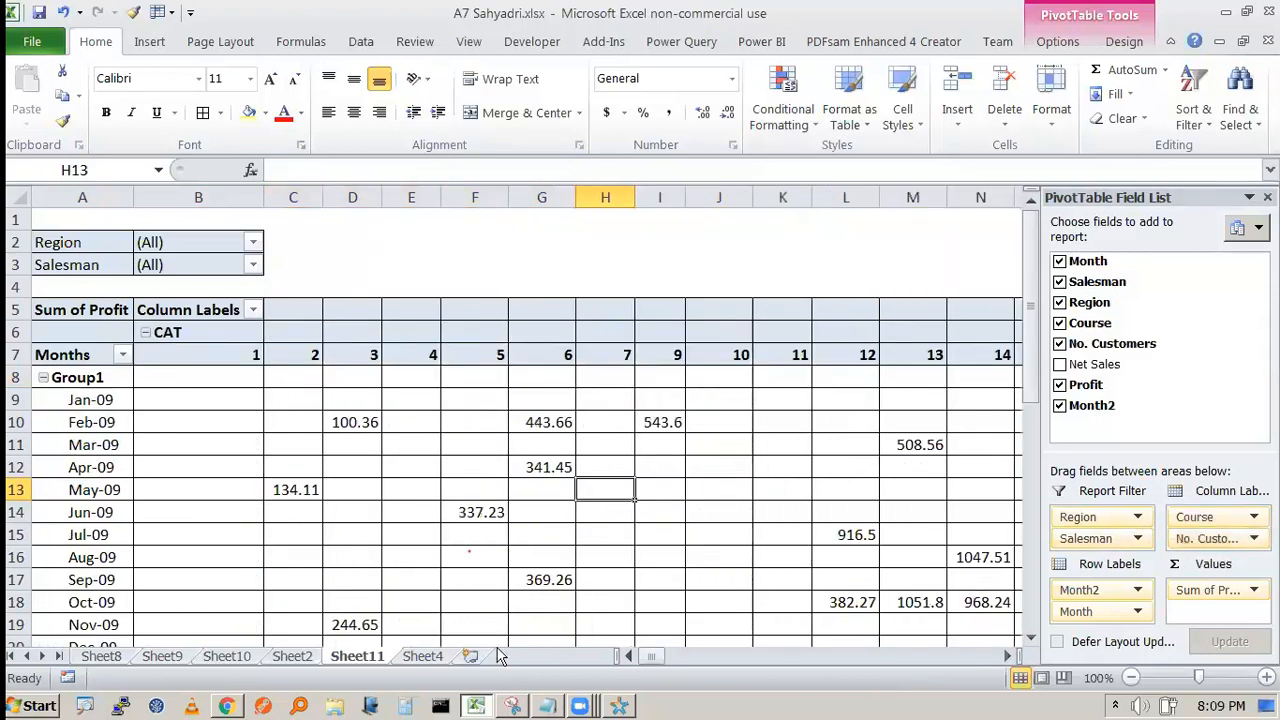
{"action": "mouse_move", "coordinate": [651, 656]}
{"action": "left_mouse_down"}
{"action": "mouse_move", "coordinate": [686, 656]}
{"action": "mouse_move", "coordinate": [648, 656]}
{"action": "left_mouse_up"}
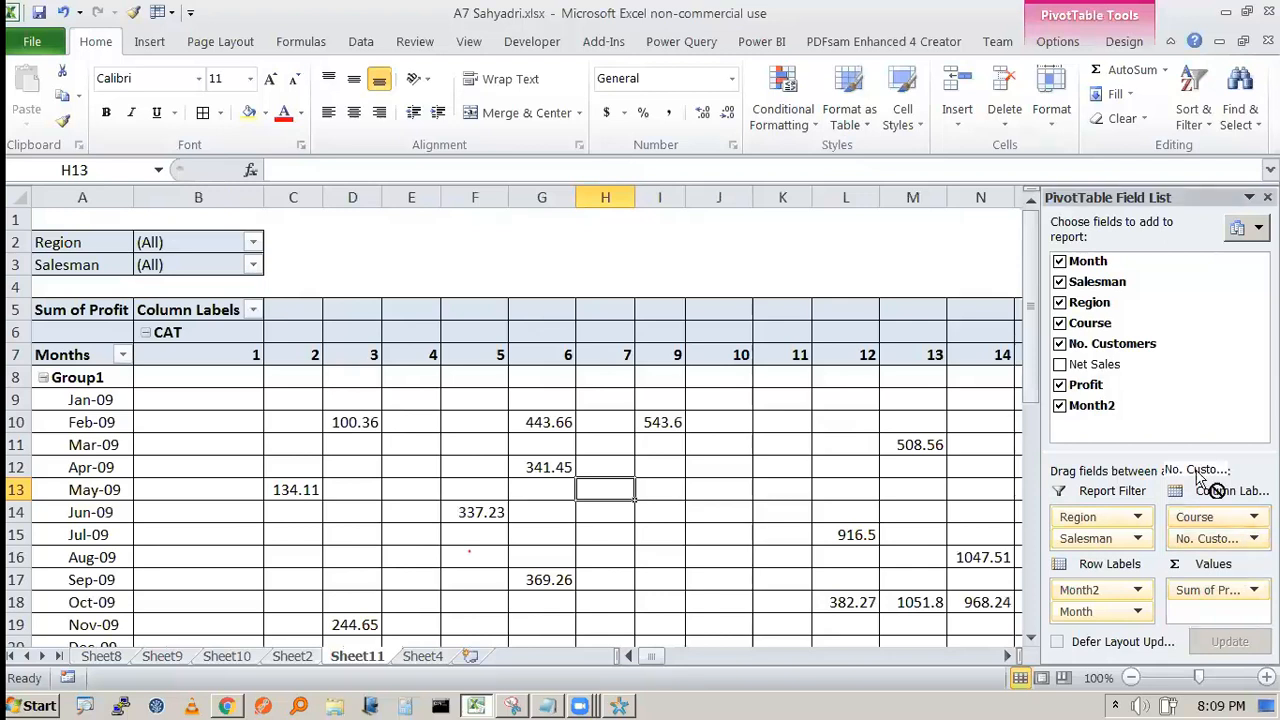
{"action": "left_click_drag", "start_coordinate": [1170, 385], "coordinate": [1170, 386]}
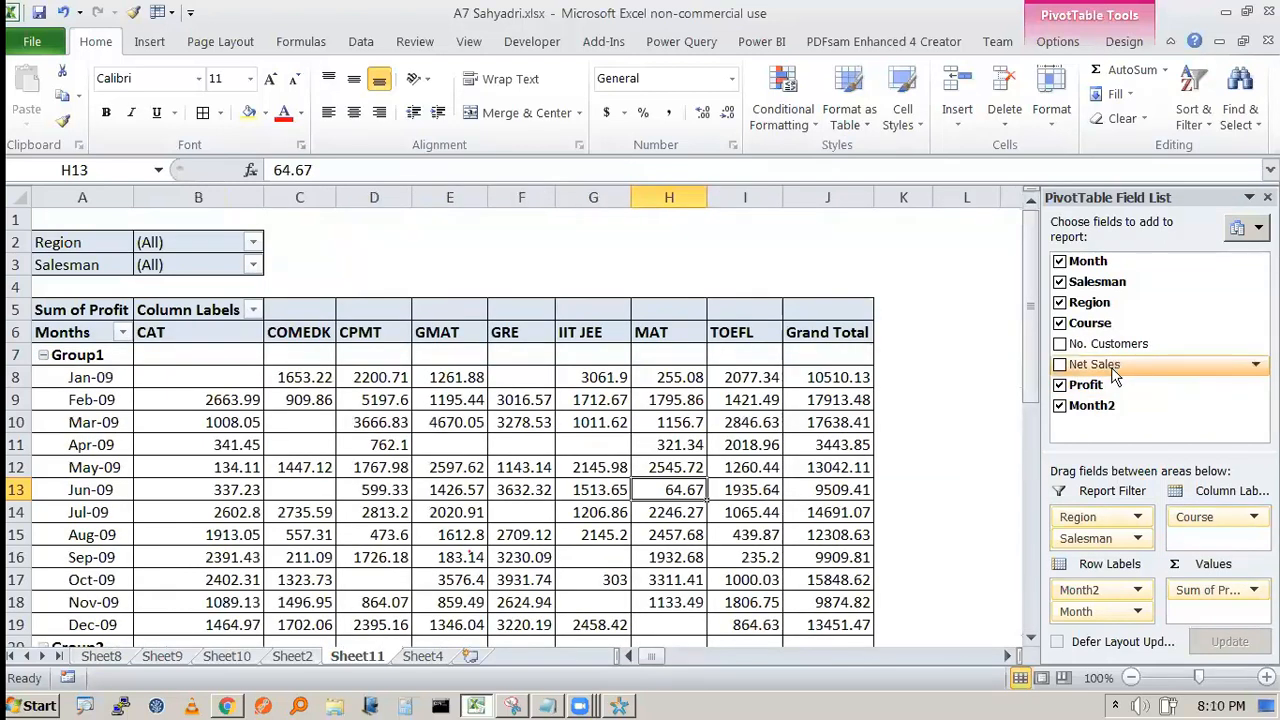
- Try Net Sales in the Values area, examining its columns for CAT and COMEDK, and remove it again
{"action": "left_click_drag", "start_coordinate": [1115, 370], "coordinate": [1218, 620]}
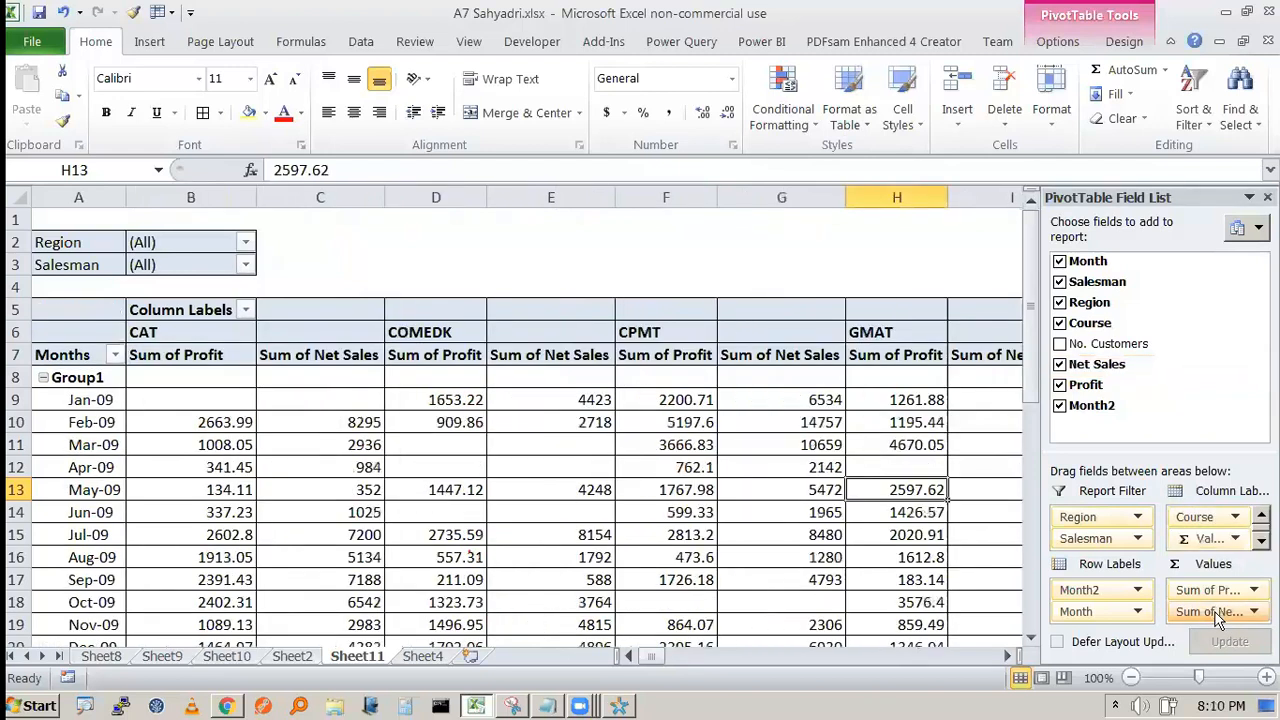
{"action": "left_click", "coordinate": [241, 320]}
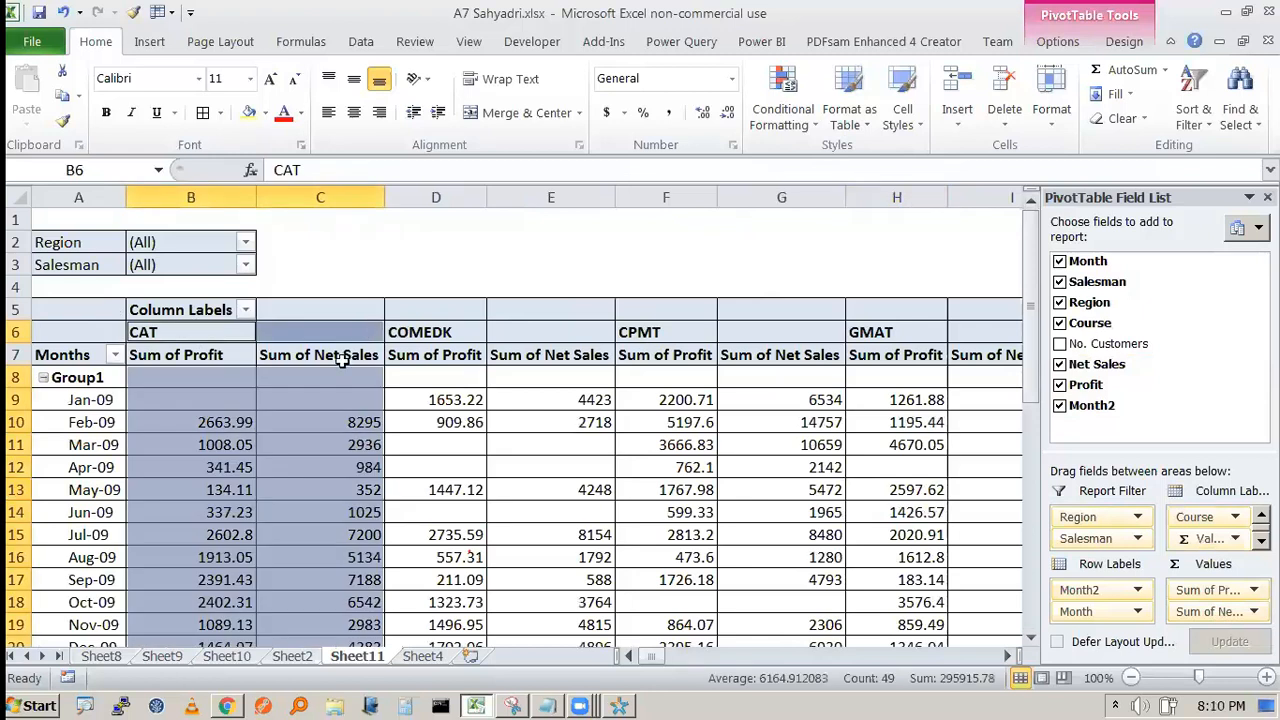
{"action": "left_click", "coordinate": [183, 354]}
{"action": "left_click", "coordinate": [297, 358]}
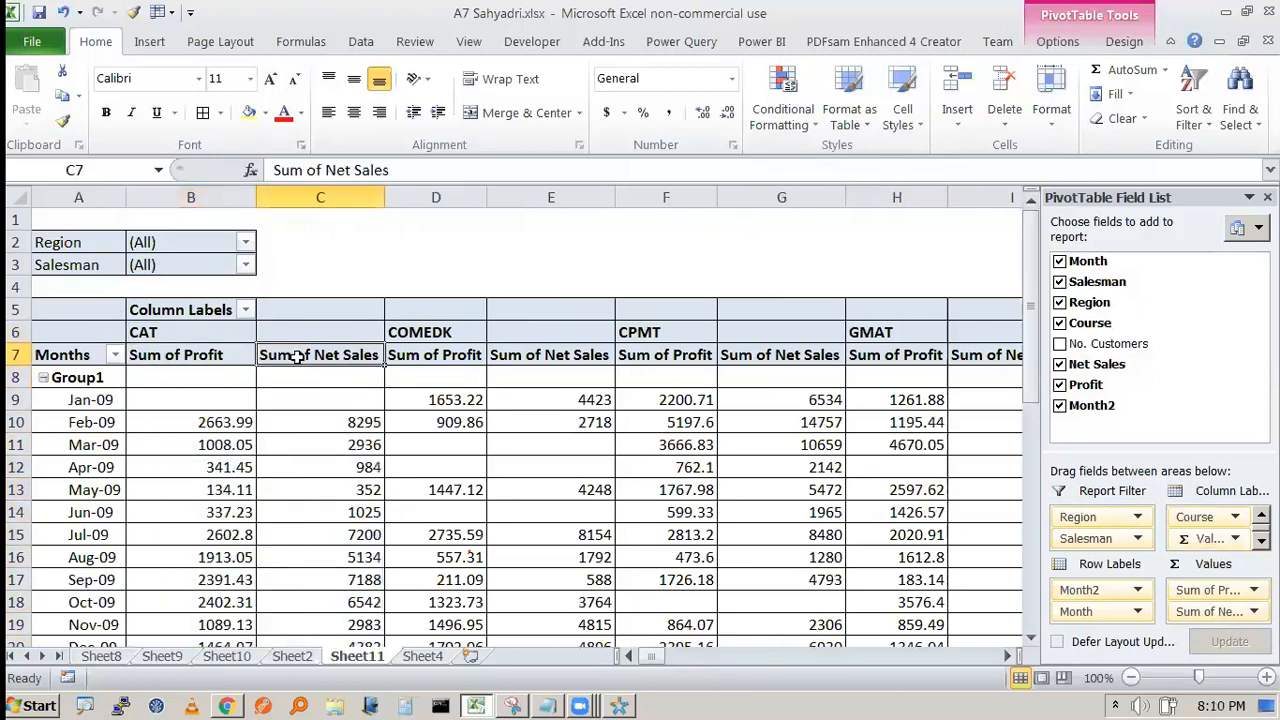
{"action": "left_click", "coordinate": [438, 338]}
{"action": "left_click", "coordinate": [440, 358]}
{"action": "left_click", "coordinate": [555, 355]}
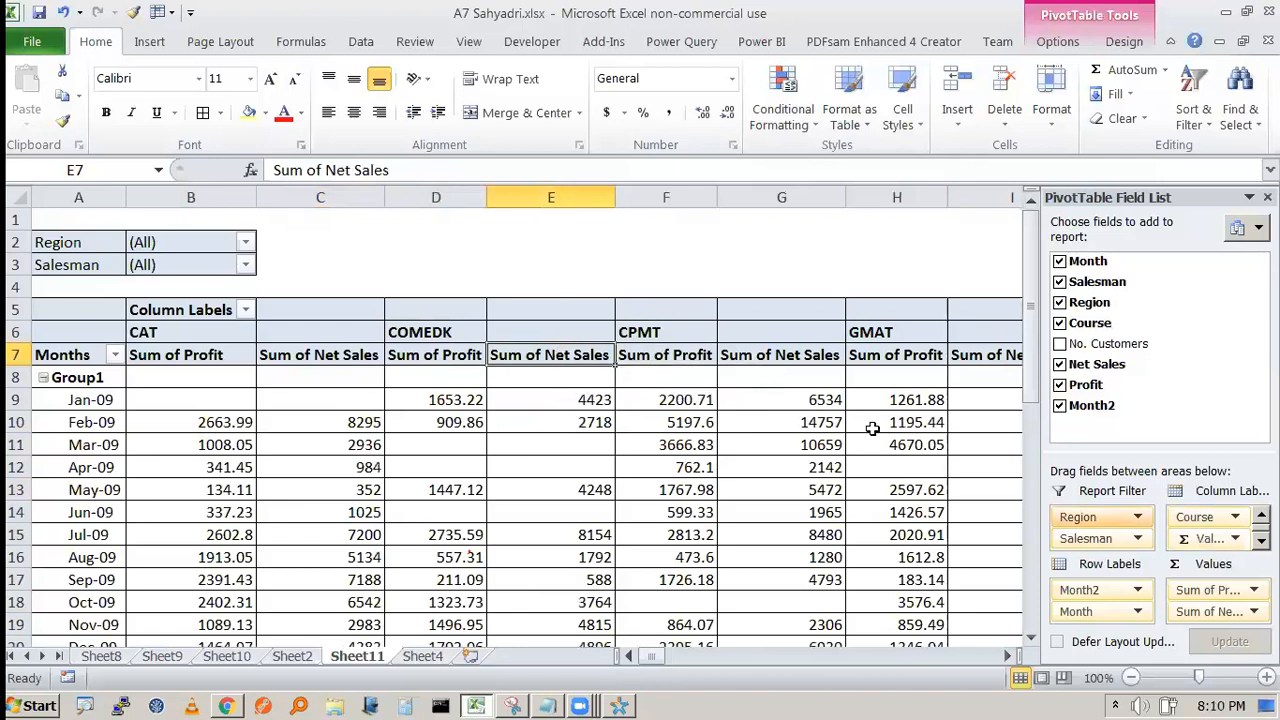
{"action": "left_click_drag", "start_coordinate": [1214, 611], "coordinate": [1200, 387]}
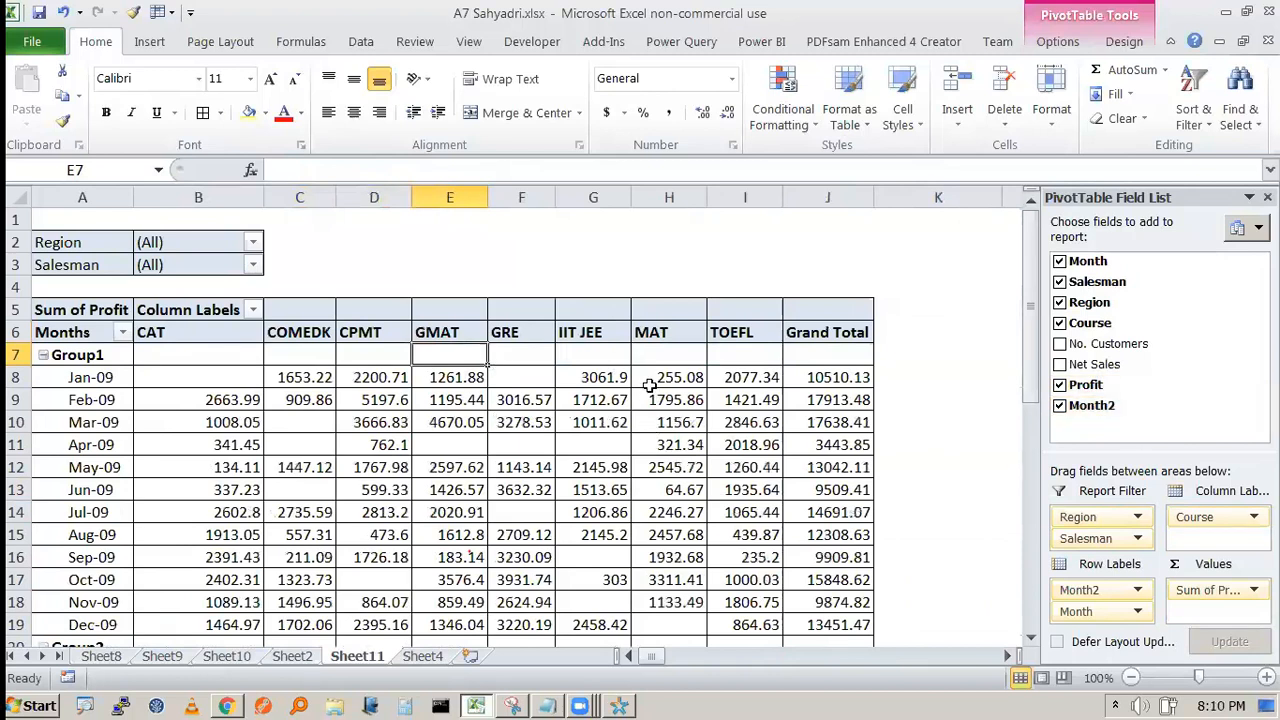
{"action": "scroll", "coordinate": [1086, 375], "scroll_direction": "down", "scroll_amount": 2}
{"action": "scroll", "coordinate": [1086, 375], "scroll_direction": "up", "scroll_amount": 2}
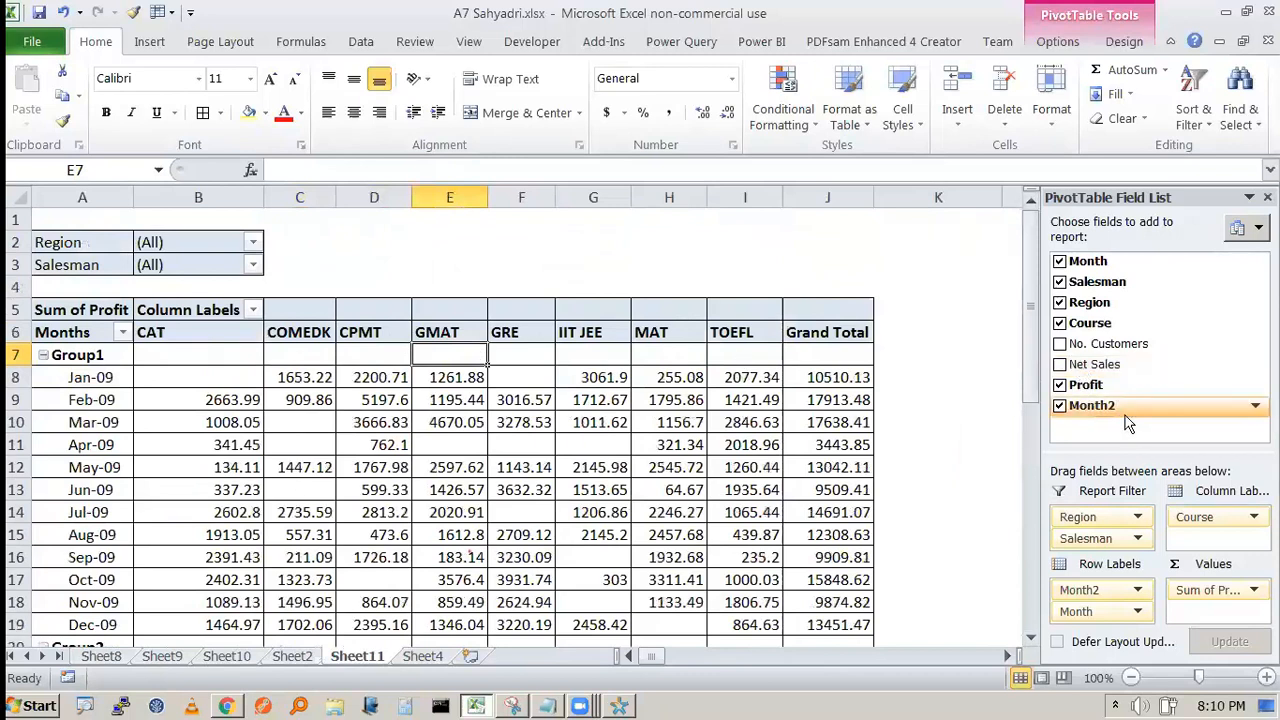
{"action": "left_click", "coordinate": [1254, 590]}
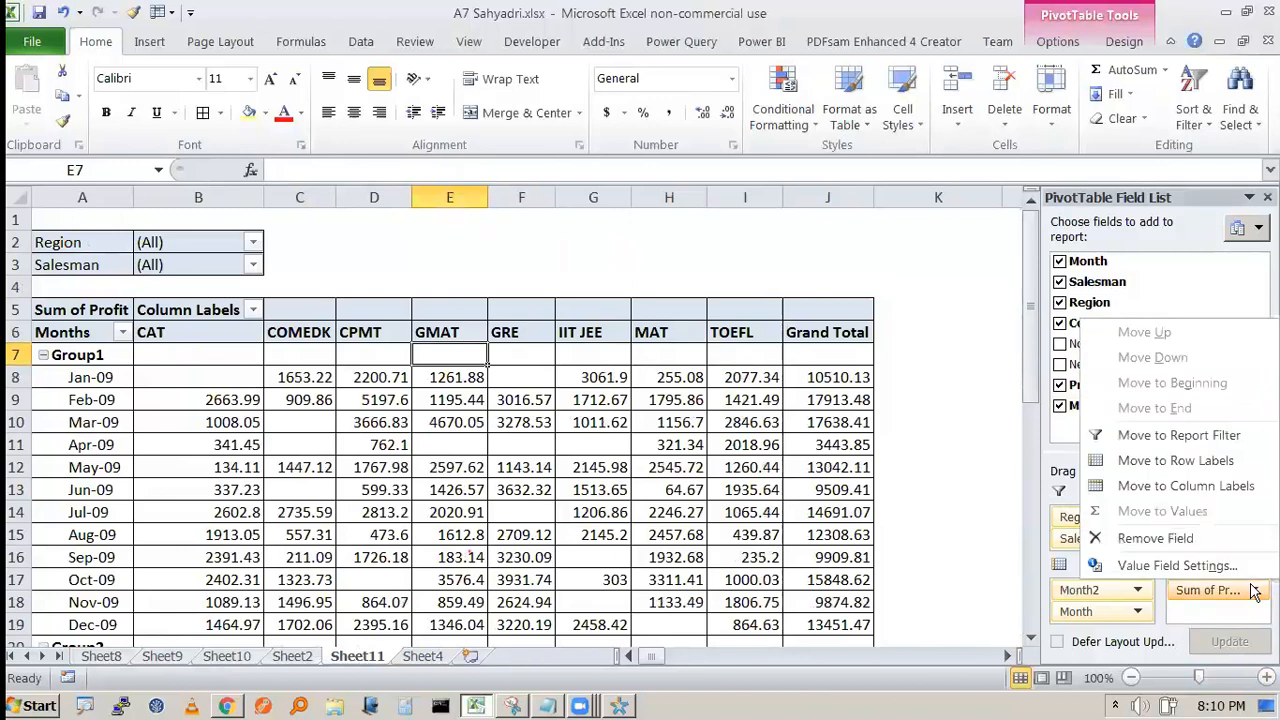
{"action": "left_click", "coordinate": [1254, 590]}
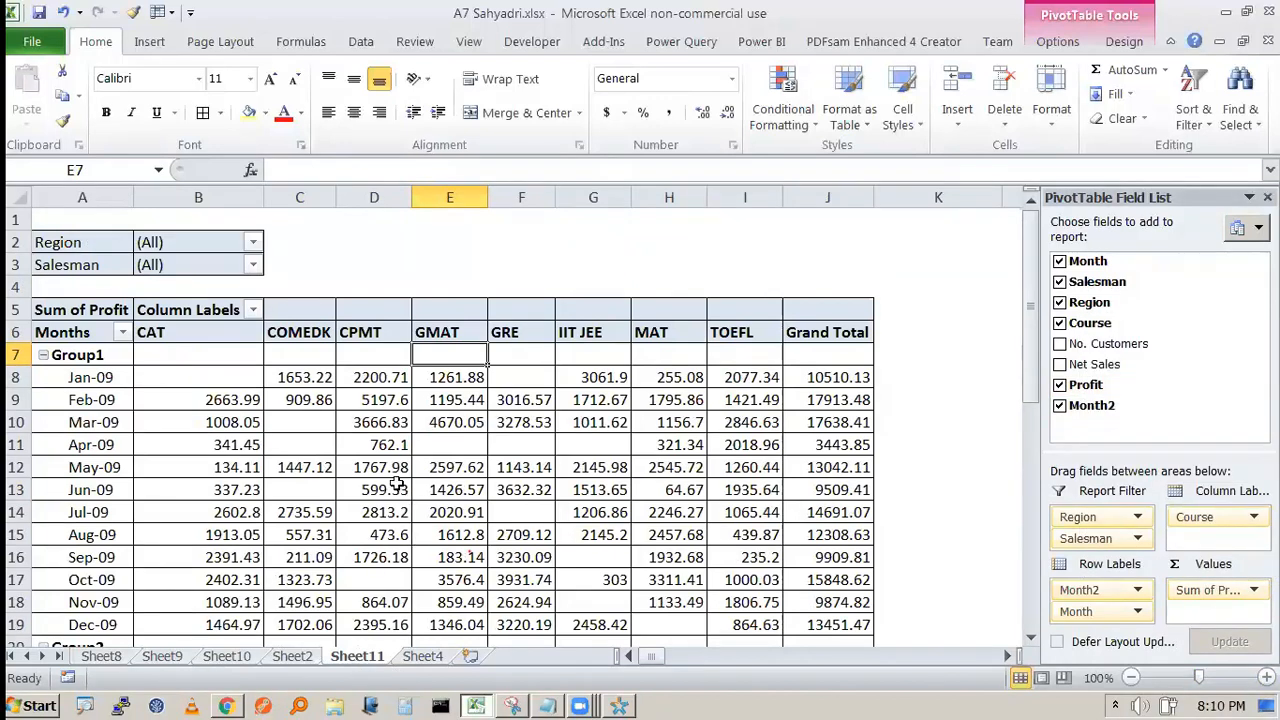
{"action": "mouse_move", "coordinate": [515, 428]}
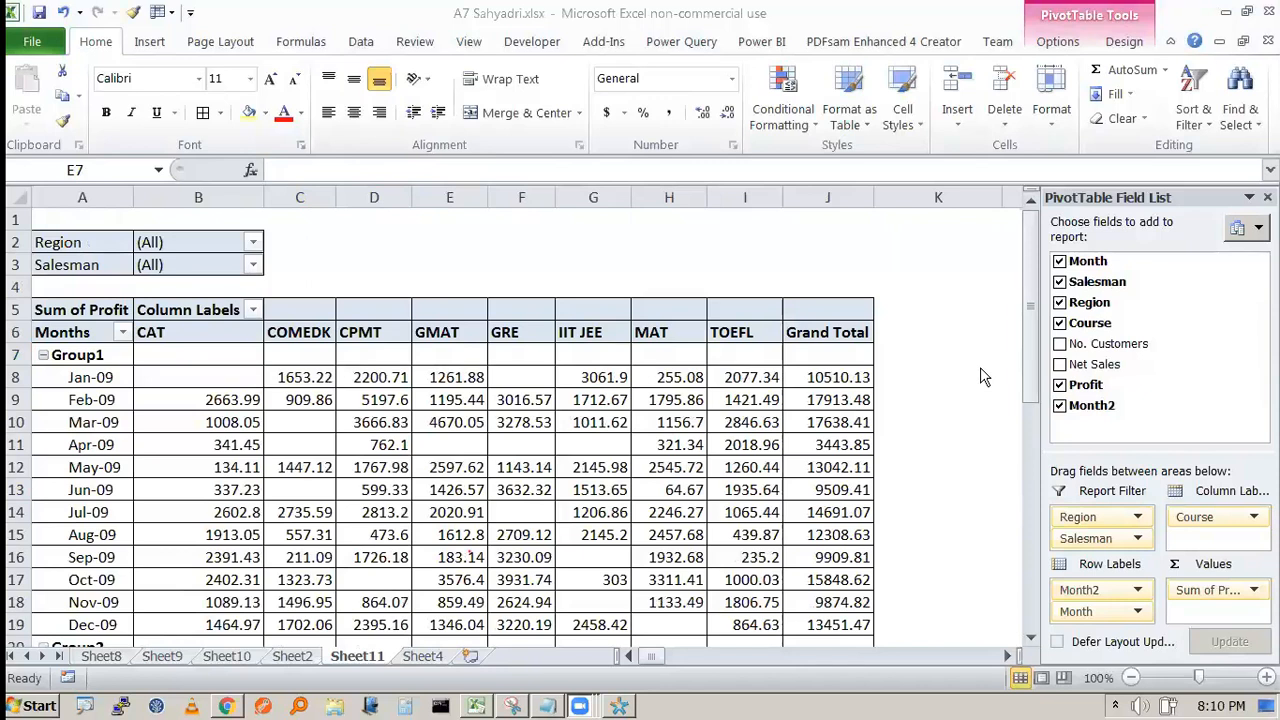
{"action": "left_click", "coordinate": [368, 652]}
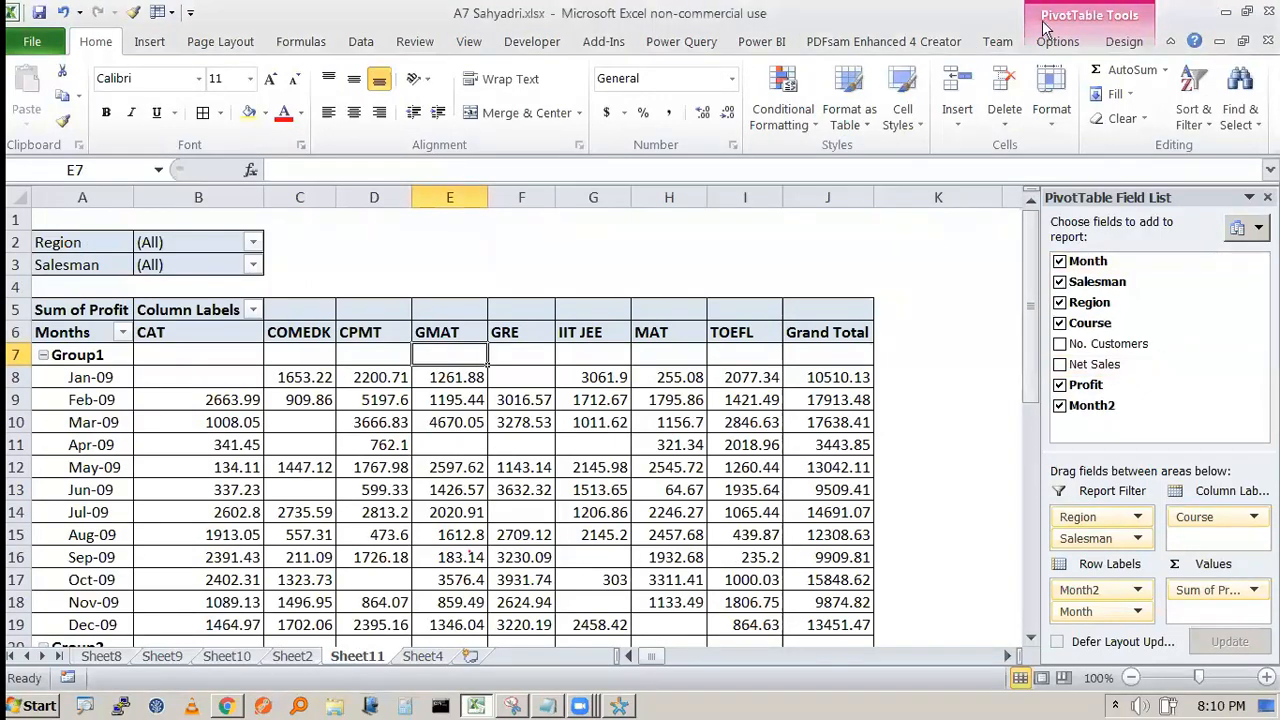
- Open the pivot table's data source settings and examine the current source range on Sheet4
{"action": "left_click", "coordinate": [1058, 40]}
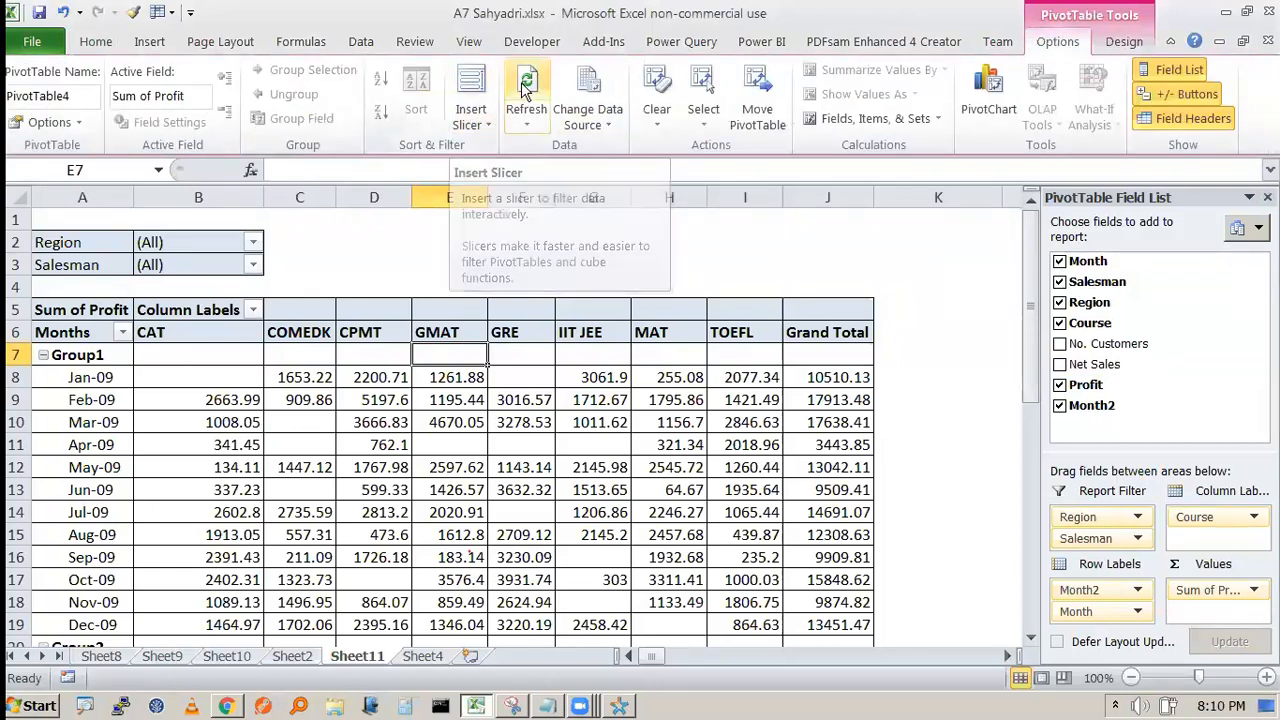
{"action": "left_click", "coordinate": [595, 133]}
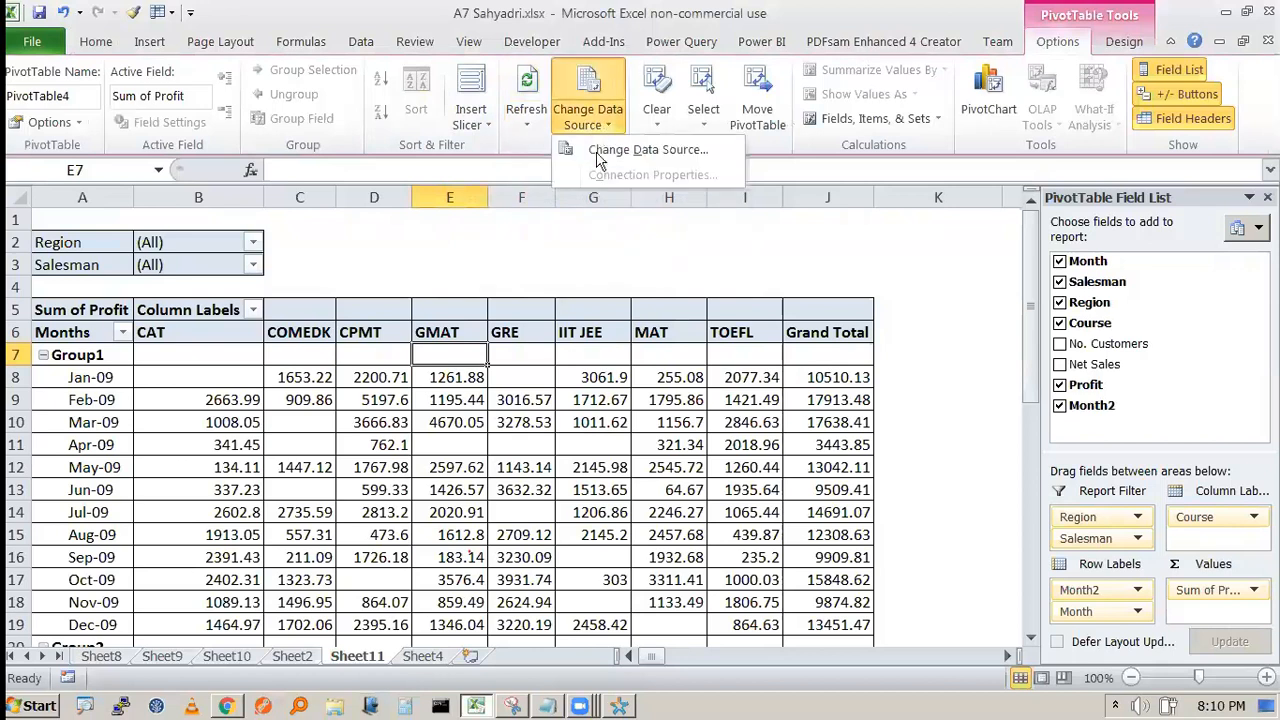
{"action": "left_click", "coordinate": [590, 150]}
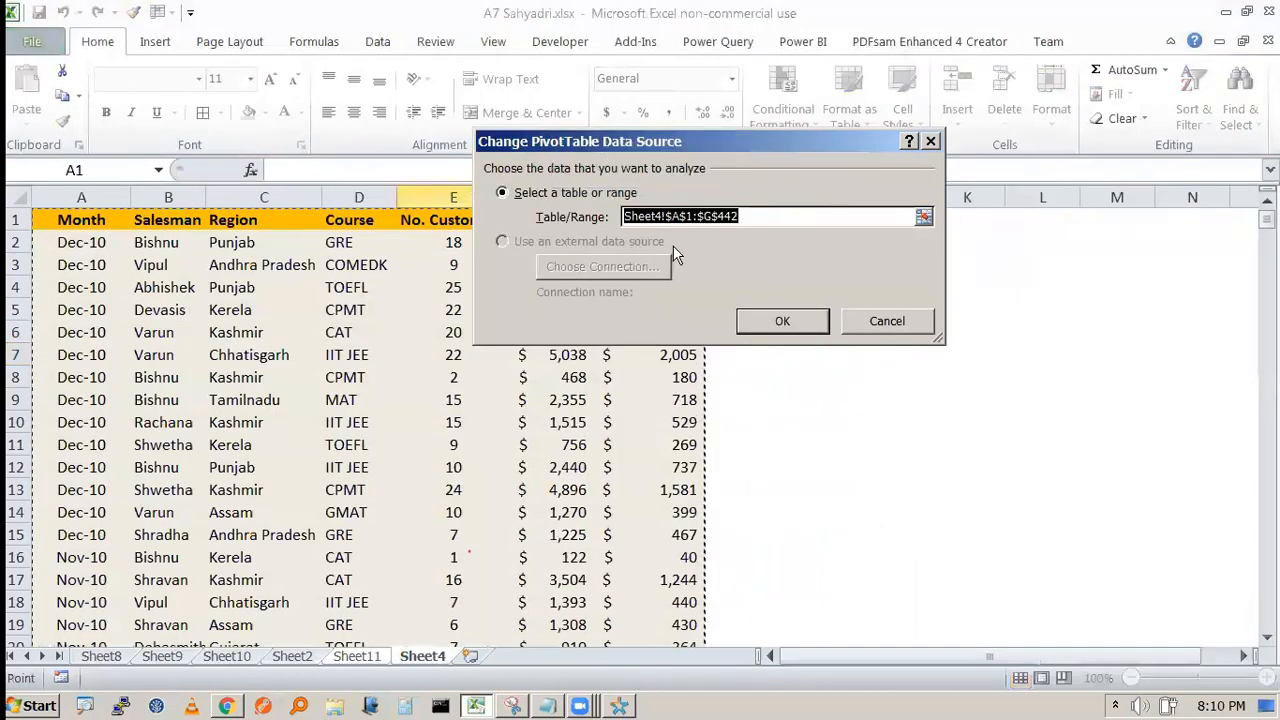
{"action": "scroll", "coordinate": [553, 300], "scroll_direction": "down", "scroll_amount": 20}
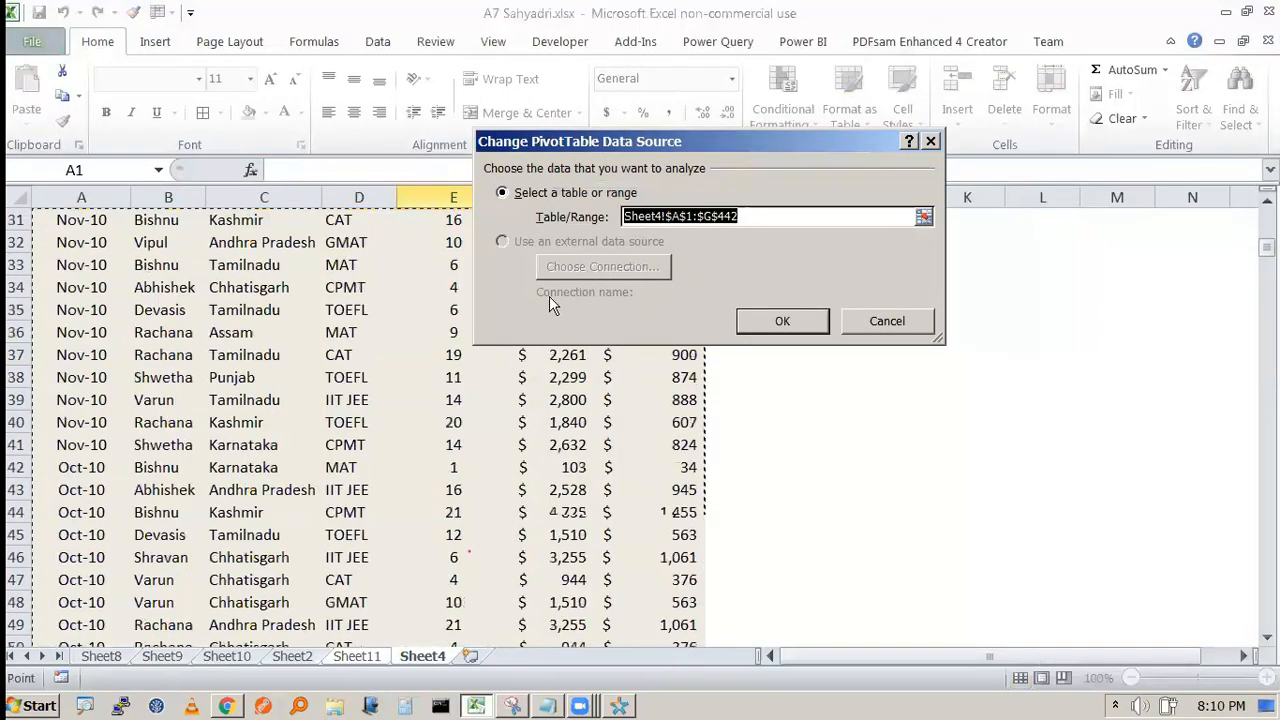
{"action": "scroll", "coordinate": [467, 290], "scroll_direction": "down", "scroll_amount": 15}
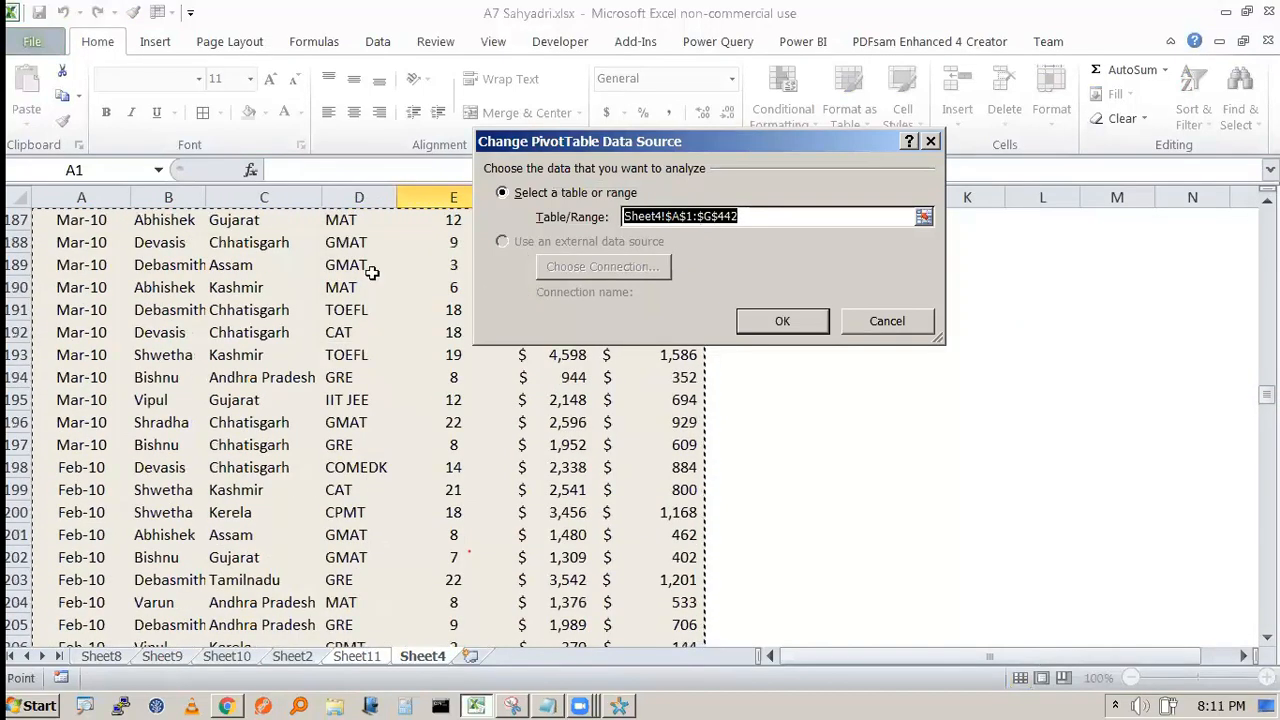
{"action": "left_click_drag", "start_coordinate": [1266, 395], "coordinate": [907, 279]}
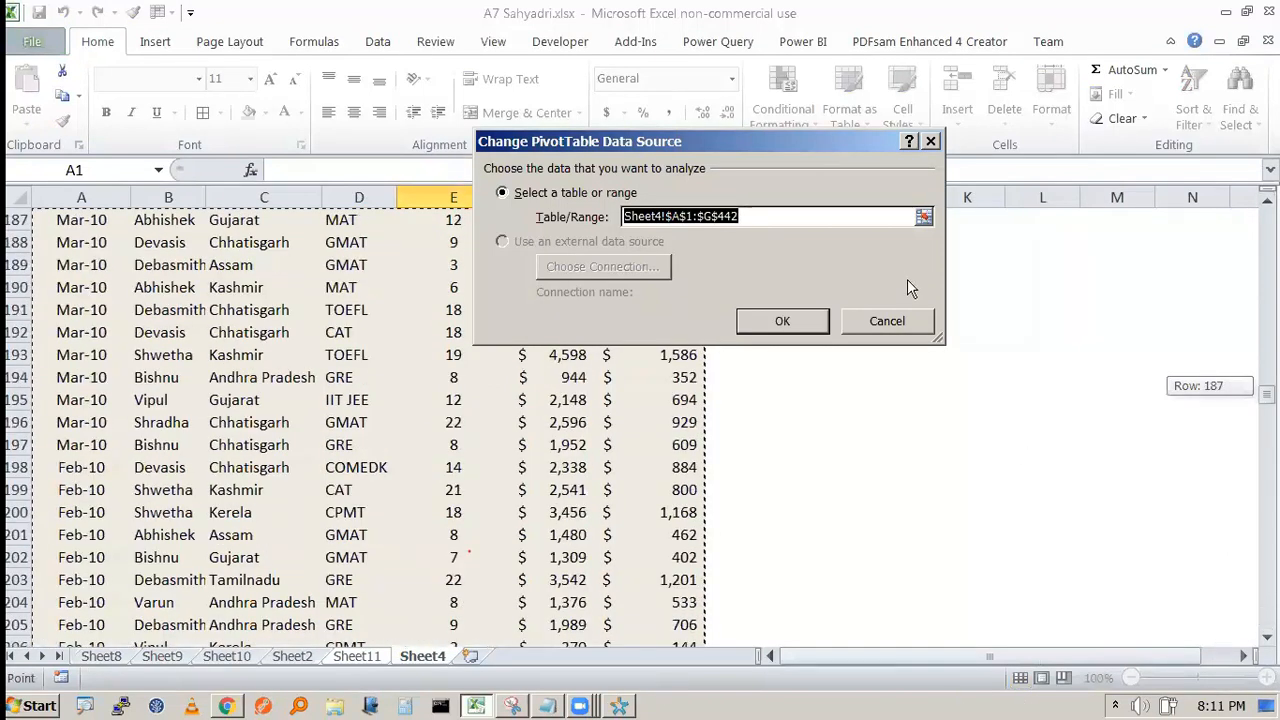
- Set the pivot table's source range to columns A to G of Sheet4, from row 1 to about row 400, and refresh the pivot table
{"action": "left_click", "coordinate": [755, 216]}
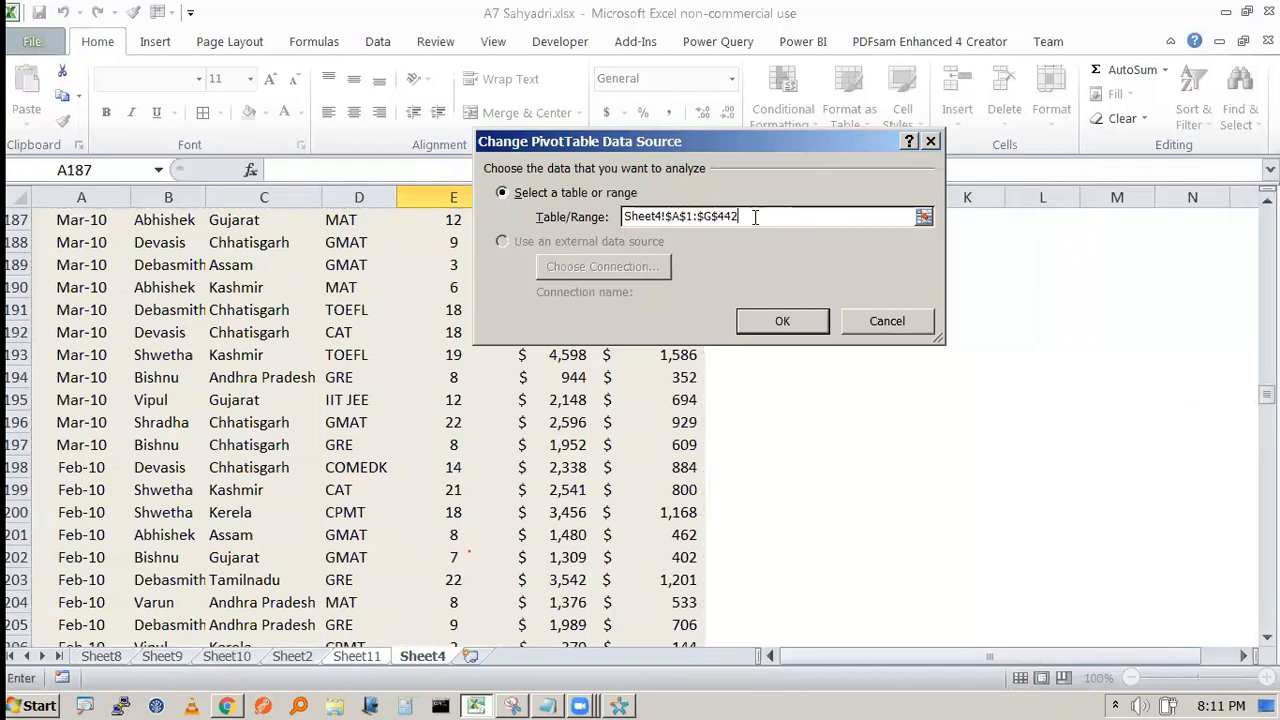
{"action": "left_click_drag", "start_coordinate": [755, 216], "coordinate": [584, 205]}
{"action": "scroll", "coordinate": [125, 241], "scroll_direction": "up", "scroll_amount": 6}
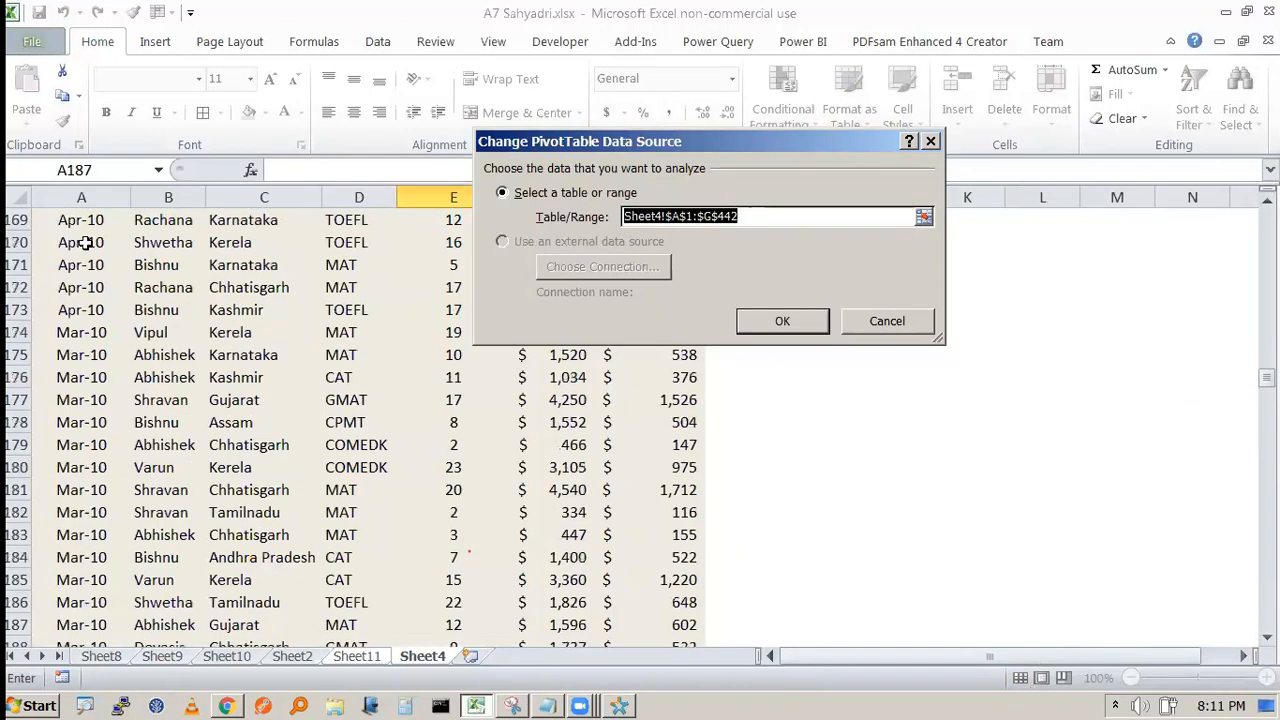
{"action": "left_click", "coordinate": [87, 238]}
{"action": "key", "text": "ctrl+Up"}
{"action": "key", "text": "shift+Down"}
{"action": "key", "text": "shift+Down"}
{"action": "key", "text": "shift+Down"}
{"action": "key", "text": "shift+Down"}
{"action": "key", "text": "shift+Down"}
{"action": "key", "text": "shift+Down"}
{"action": "key", "text": "shift+Down"}
{"action": "key", "text": "shift+Down"}
{"action": "key", "text": "shift+Down"}
{"action": "key", "text": "shift+Down"}
{"action": "key", "text": "shift+Down"}
{"action": "key", "text": "shift+Down"}
{"action": "key", "text": "shift+Down"}
{"action": "key", "text": "shift+Down"}
{"action": "key", "text": "shift+Down"}
{"action": "key", "text": "shift+Down"}
{"action": "key", "text": "shift+Down"}
{"action": "key", "text": "shift+Down"}
{"action": "key", "text": "shift+Down"}
{"action": "key", "text": "shift+Down"}
{"action": "key", "text": "shift+Down"}
{"action": "key", "text": "ctrl+shift+Down"}
{"action": "key", "text": "shift+Up"}
{"action": "key", "text": "shift+Up"}
{"action": "key", "text": "shift+Up"}
{"action": "key", "text": "shift+Up"}
{"action": "key", "text": "shift+Up"}
{"action": "key", "text": "shift+Up"}
{"action": "key", "text": "shift+Up"}
{"action": "key", "text": "shift+Up"}
{"action": "key", "text": "shift+Up"}
{"action": "key", "text": "shift+Up"}
{"action": "key", "text": "shift+Up"}
{"action": "key", "text": "shift+Up"}
{"action": "key", "text": "shift+Up"}
{"action": "key", "text": "shift+Up"}
{"action": "key", "text": "shift+Up"}
{"action": "key", "text": "shift+Up"}
{"action": "key", "text": "shift+Up"}
{"action": "key", "text": "shift+Up"}
{"action": "key", "text": "shift+Up"}
{"action": "key", "text": "shift+Up"}
{"action": "key", "text": "shift+Up"}
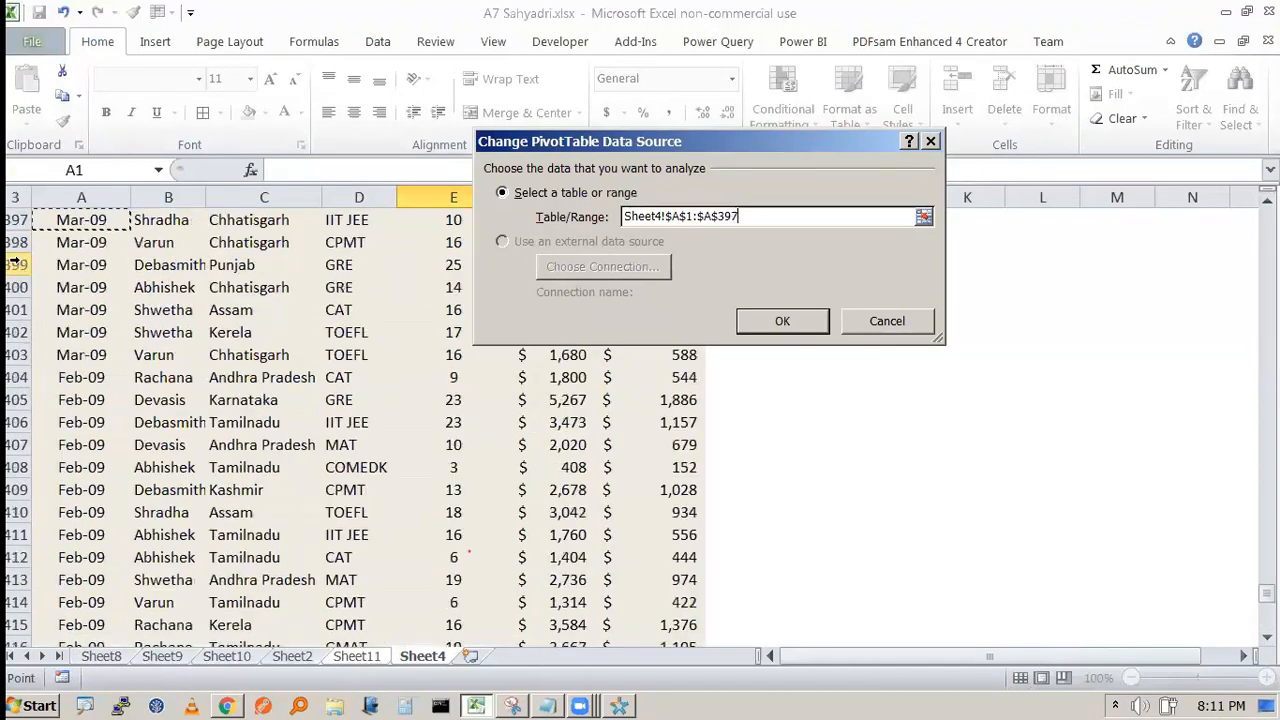
{"action": "key", "text": "shift+Down"}
{"action": "key", "text": "shift+Down"}
{"action": "key", "text": "shift+Down"}
{"action": "key", "text": "ctrl+shift+Right"}
{"action": "left_click", "coordinate": [778, 321]}
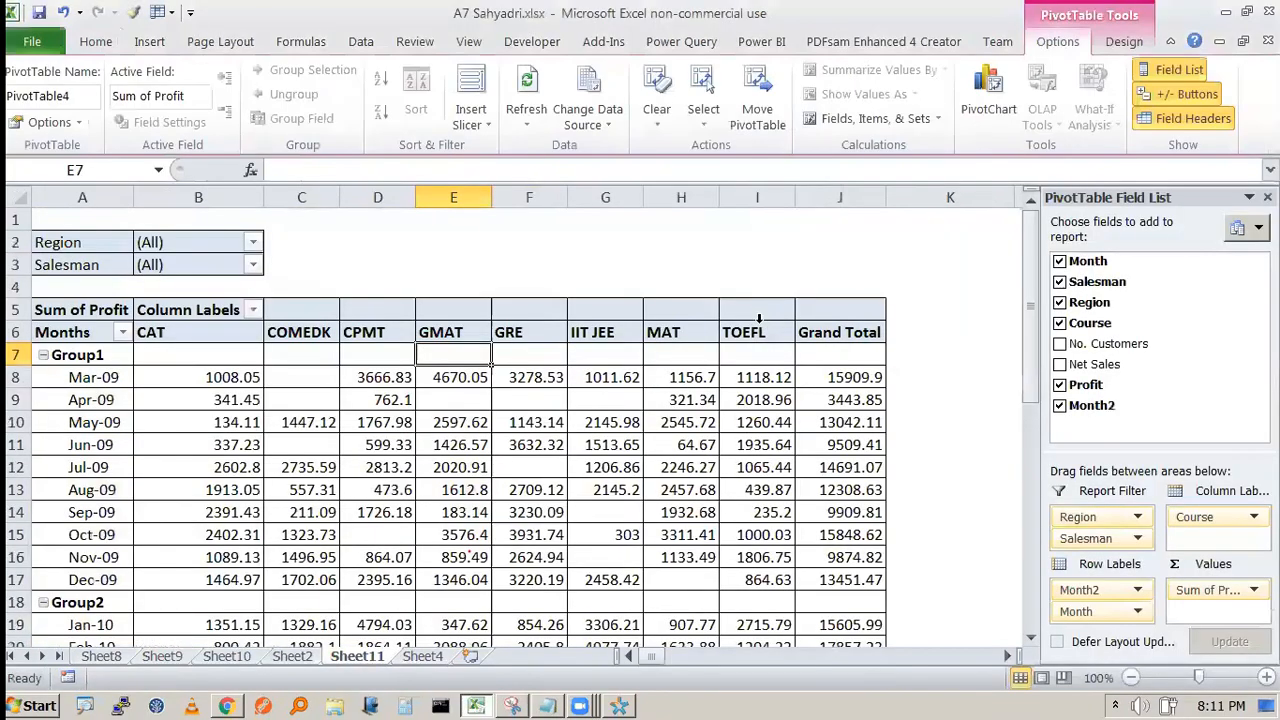
{"action": "left_click", "coordinate": [525, 93]}
{"action": "left_click", "coordinate": [988, 95]}
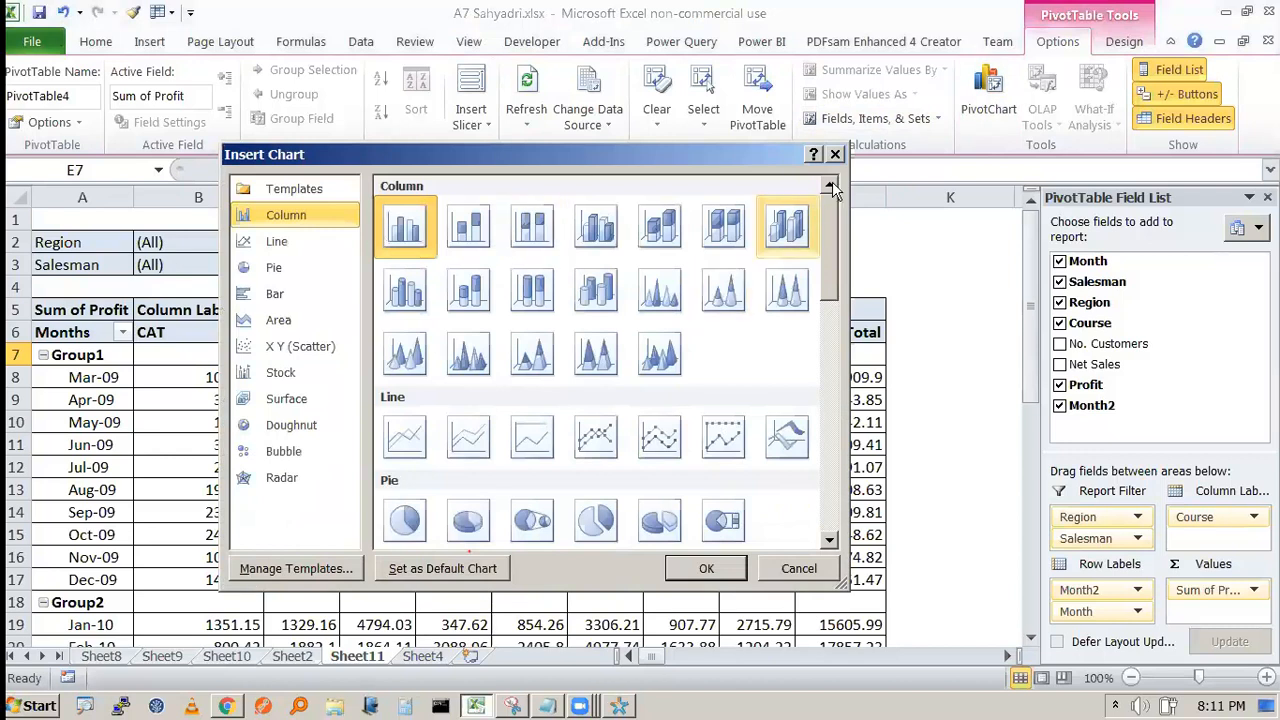
{"action": "left_click", "coordinate": [835, 154]}
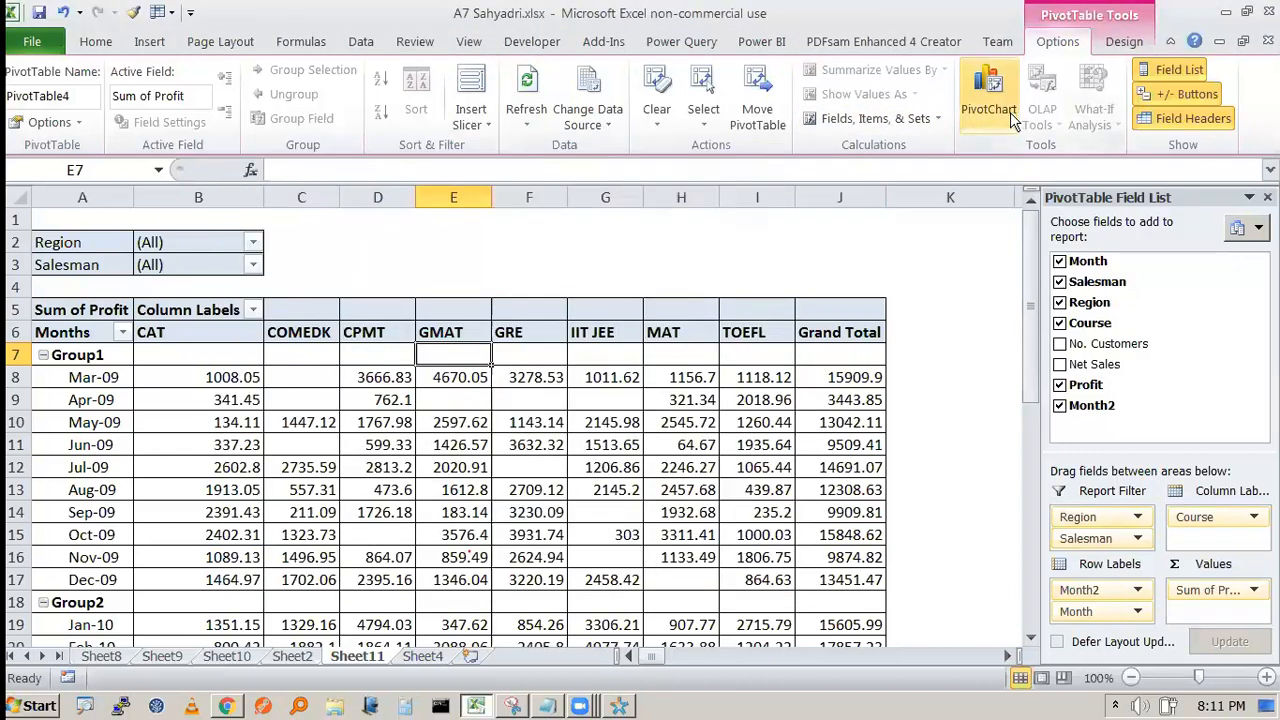
{"action": "left_click", "coordinate": [895, 122]}
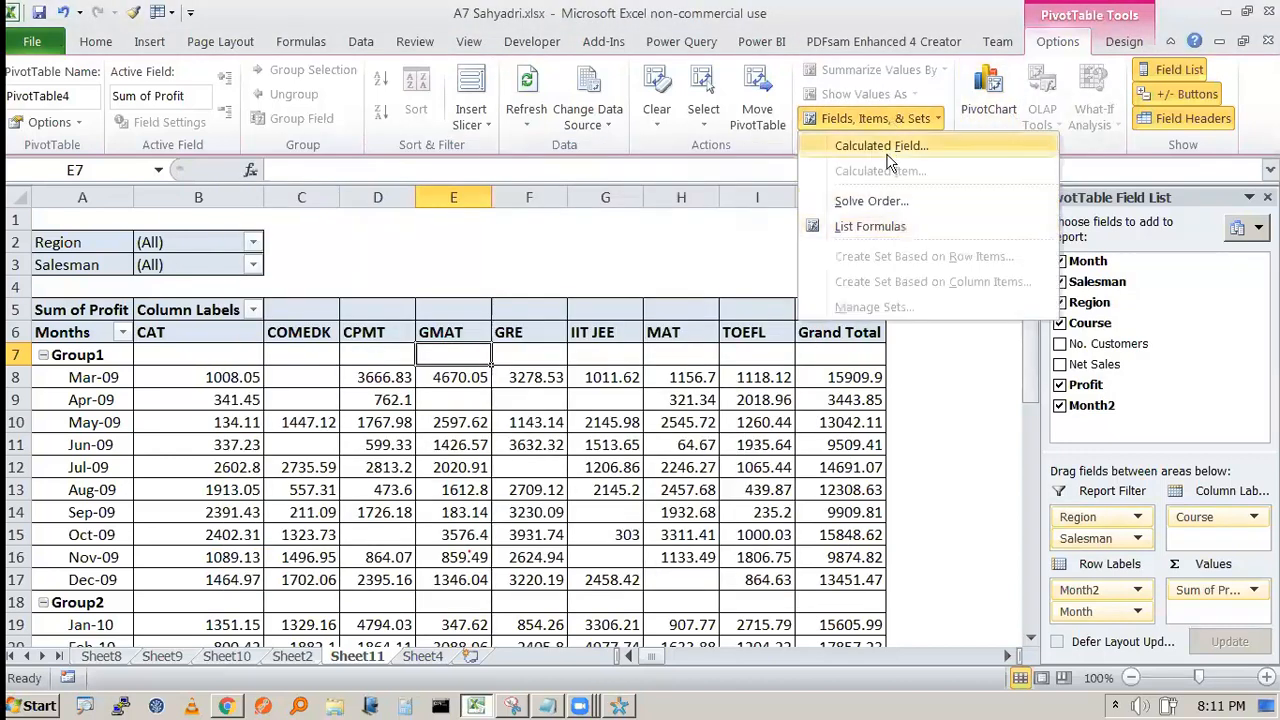
{"action": "left_click", "coordinate": [886, 150]}
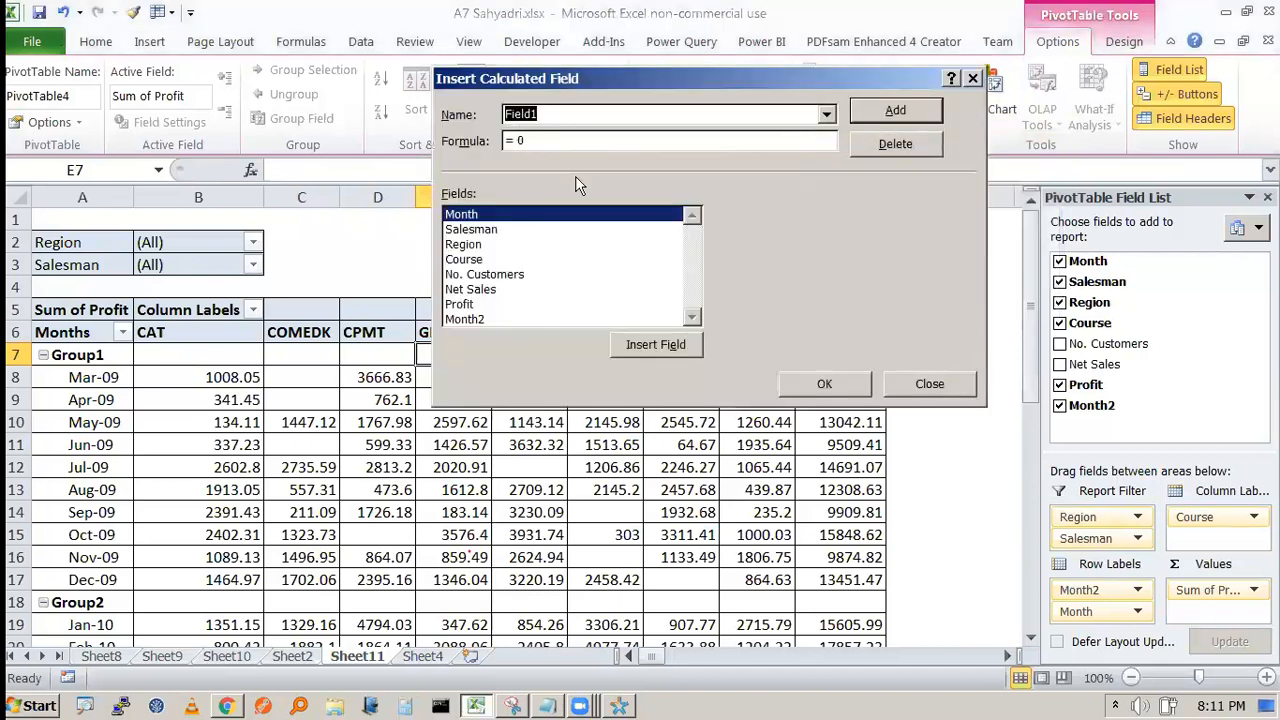
{"action": "left_click", "coordinate": [914, 383]}
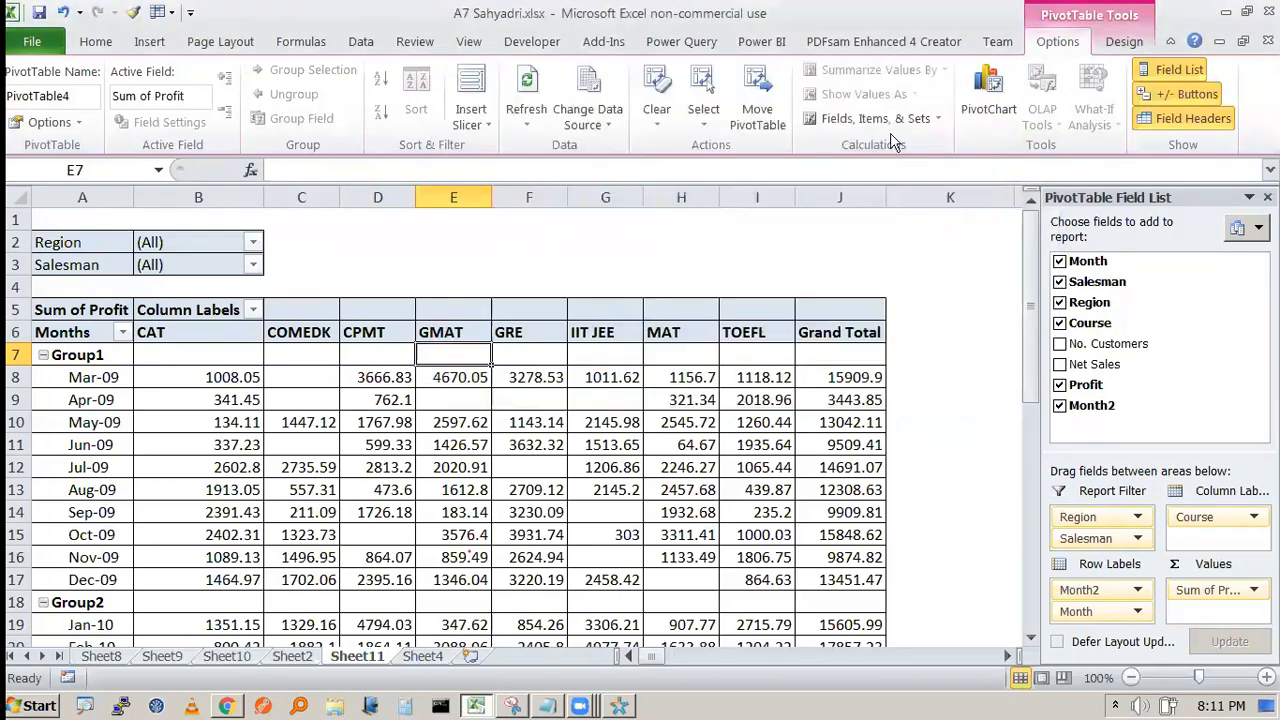
- Insert a calculated field under its default name with the formula =Profit
{"action": "left_click", "coordinate": [893, 127]}
{"action": "left_click", "coordinate": [880, 148]}
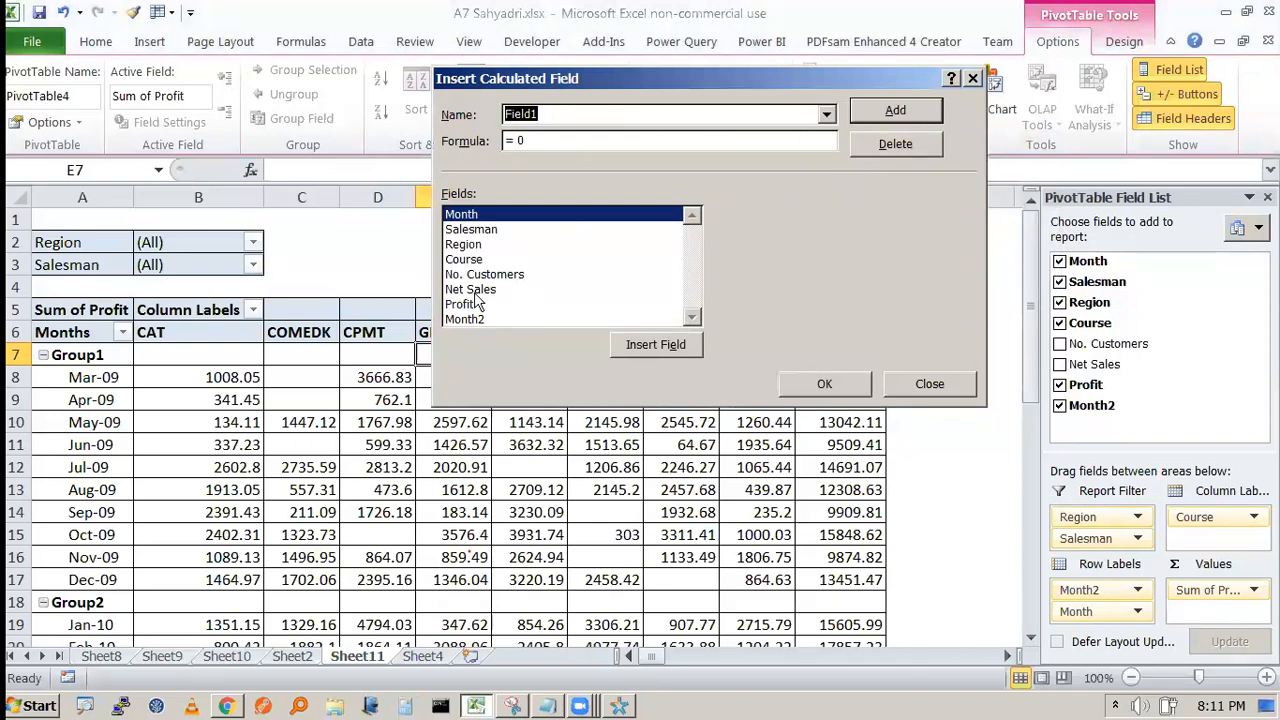
{"action": "left_click", "coordinate": [522, 306]}
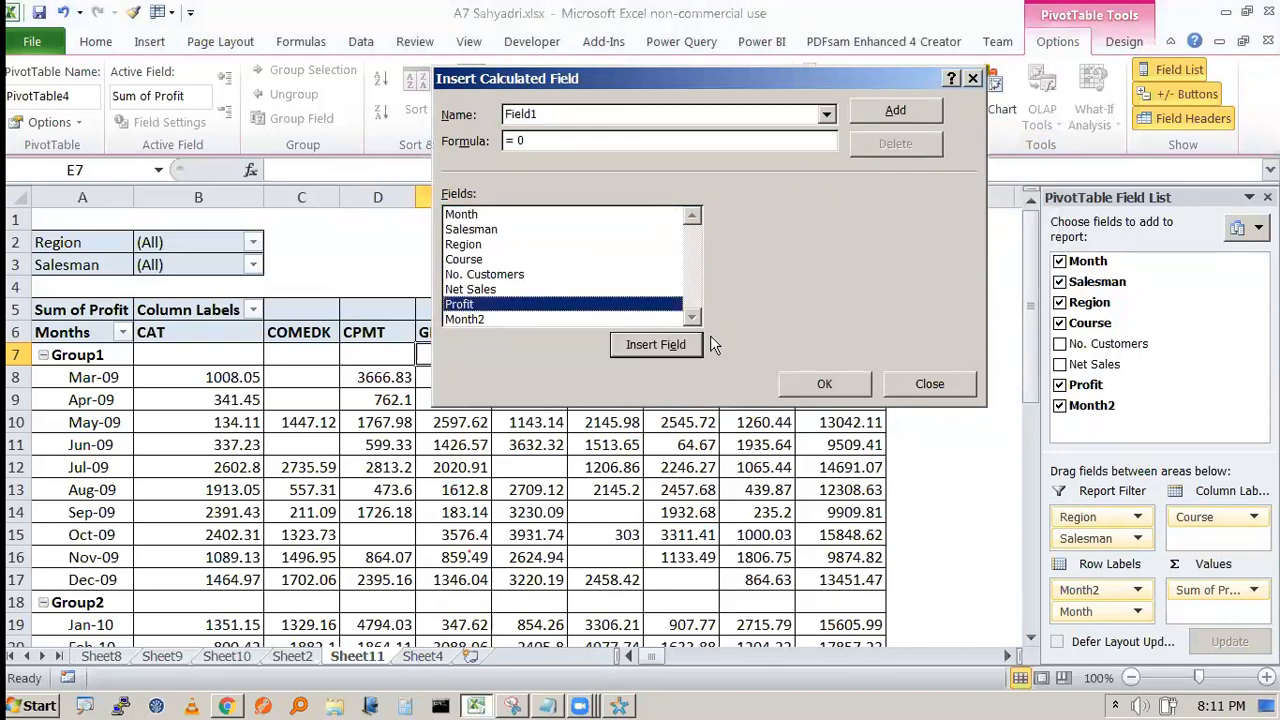
{"action": "left_click", "coordinate": [680, 345]}
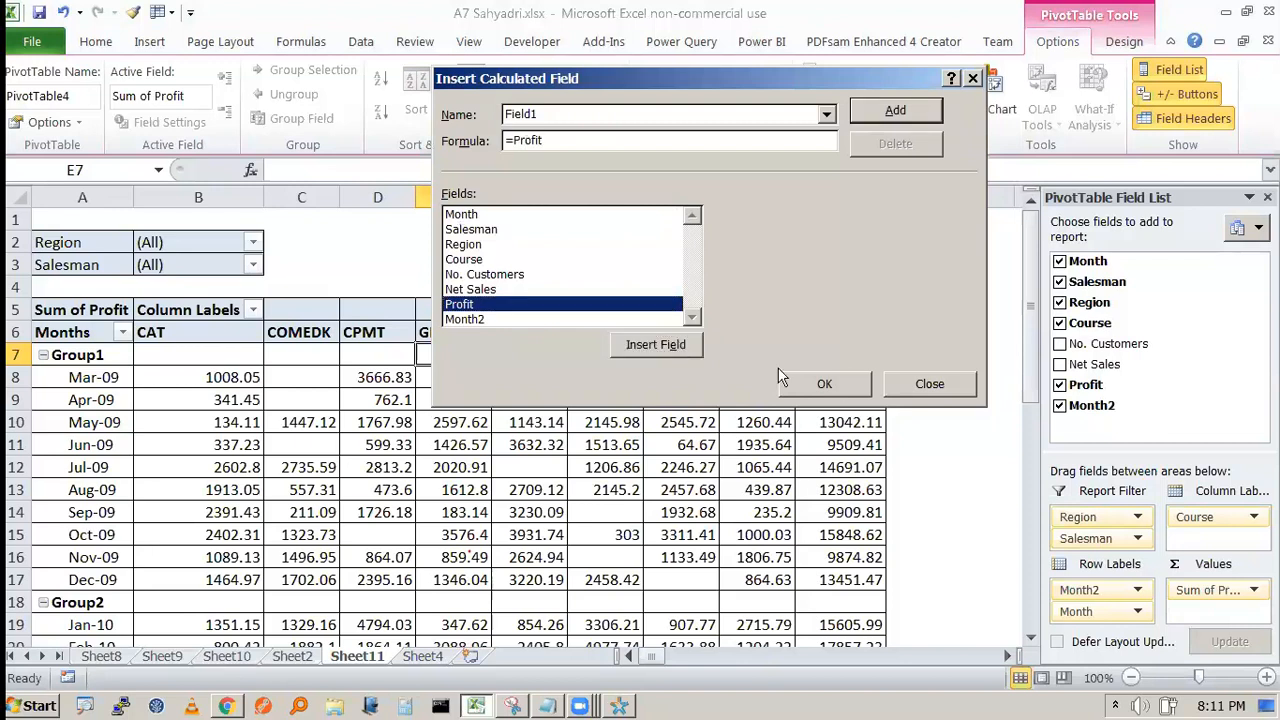
{"action": "left_click", "coordinate": [824, 384]}
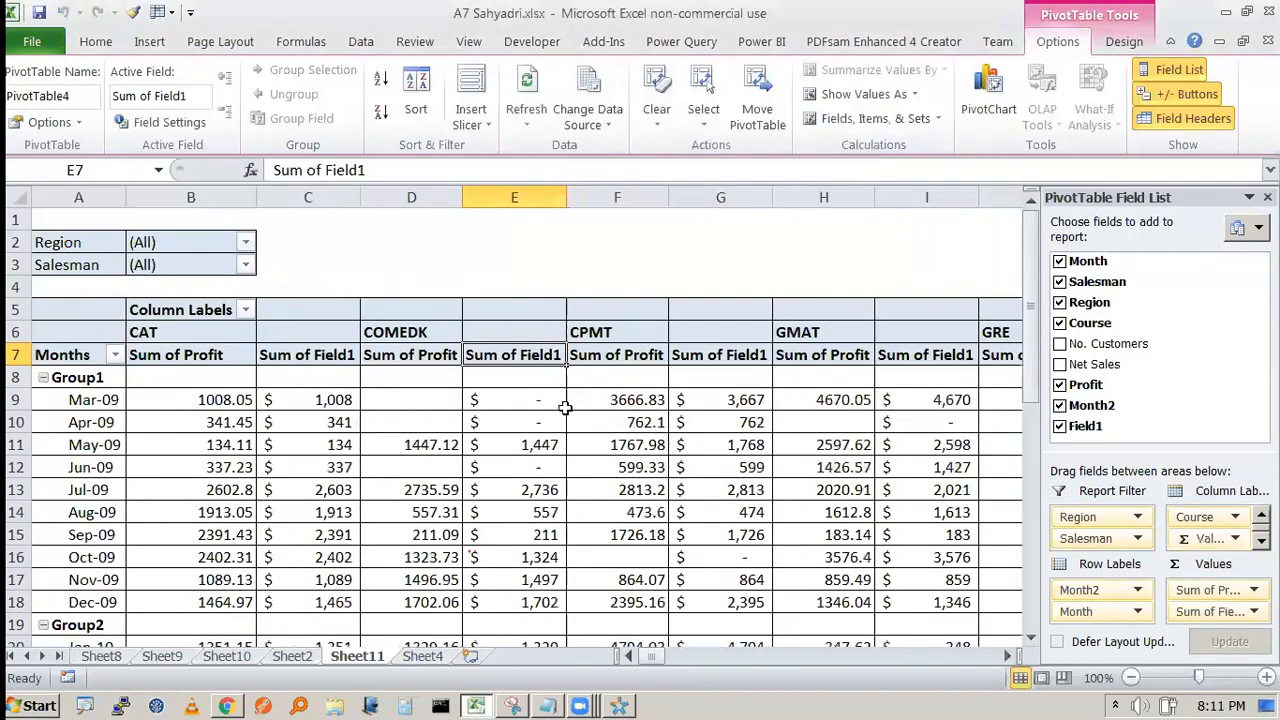
- Examine the Sum of Field1 columns beside Sum of Profit for each course, through to the total columns
{"action": "left_click", "coordinate": [995, 655]}
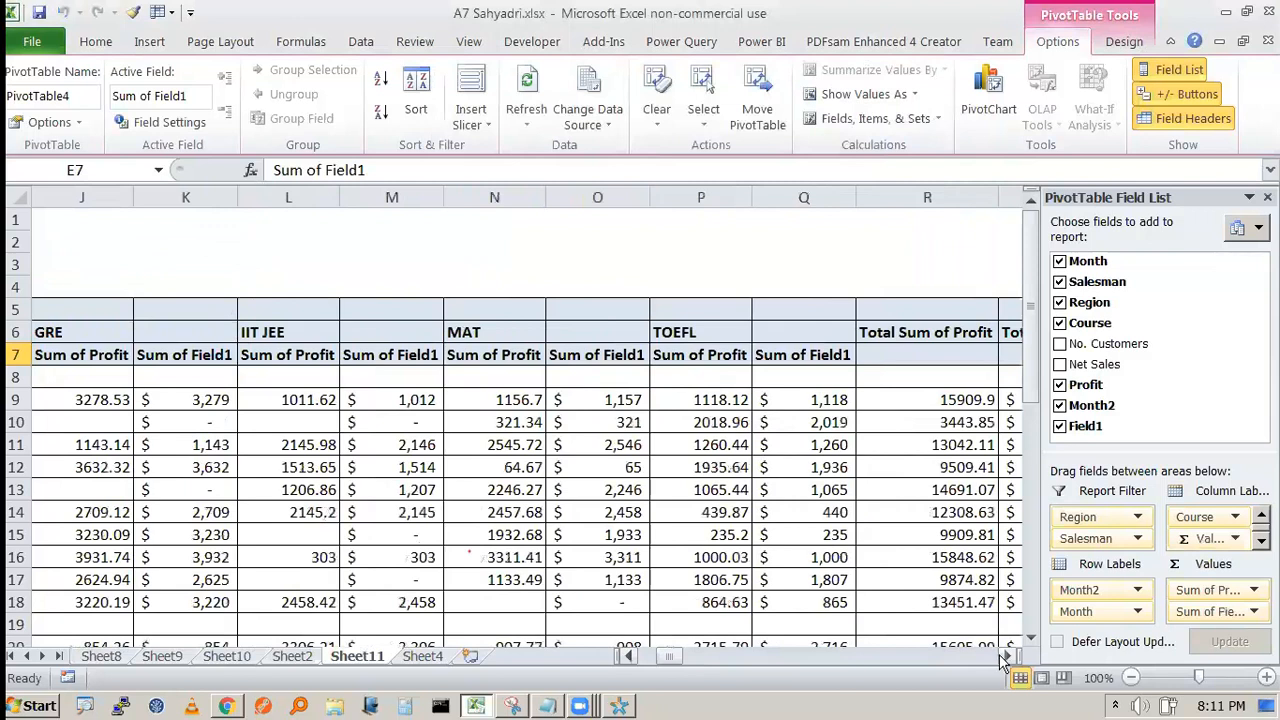
{"action": "left_click", "coordinate": [1003, 657]}
{"action": "left_click", "coordinate": [1003, 657]}
{"action": "left_click", "coordinate": [404, 358]}
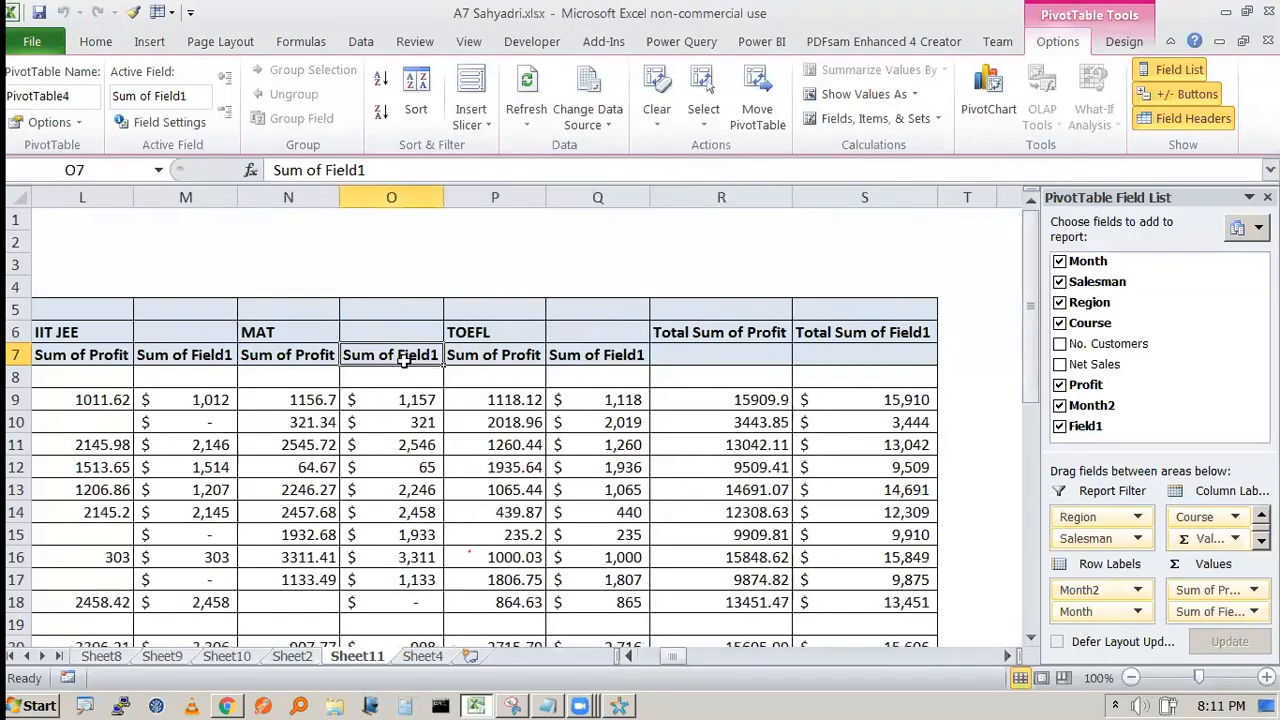
{"action": "left_click_drag", "start_coordinate": [410, 358], "coordinate": [412, 422]}
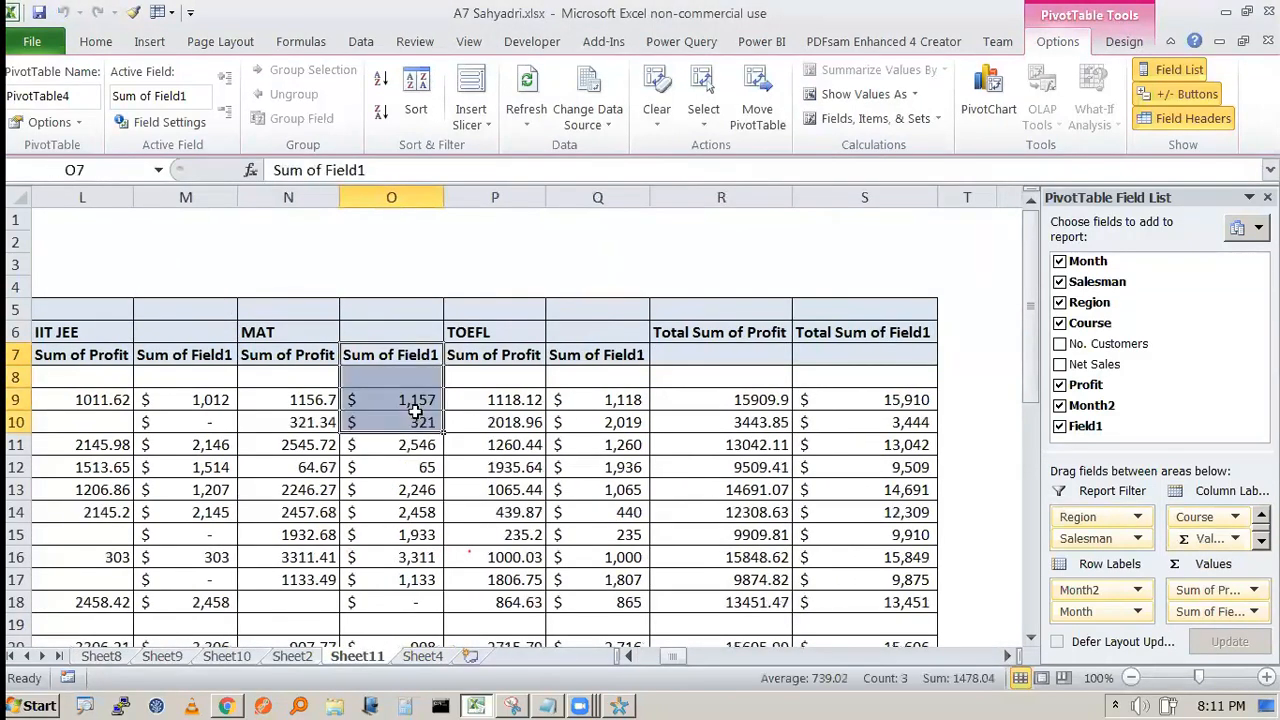
{"action": "left_click", "coordinate": [412, 422]}
{"action": "left_click", "coordinate": [358, 358]}
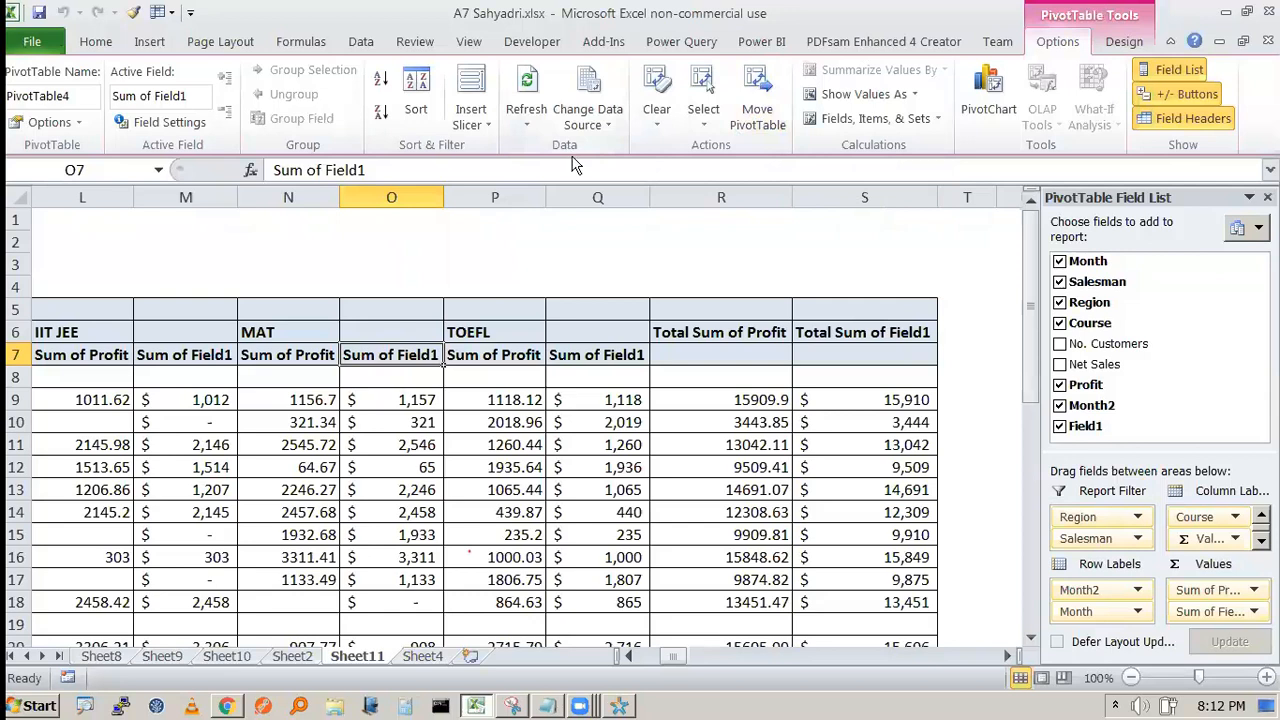
- Insert a second calculated field under its default name with a formula based on Net Sales
{"action": "left_click", "coordinate": [930, 120]}
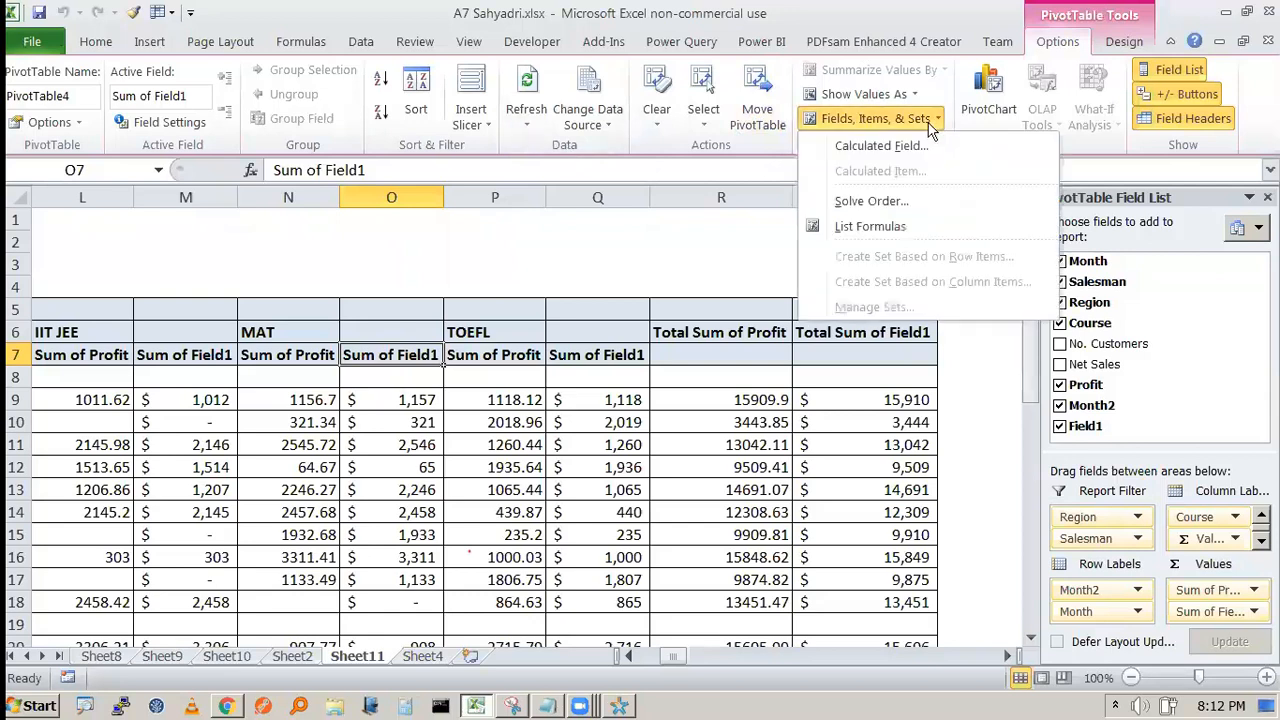
{"action": "left_click", "coordinate": [882, 146]}
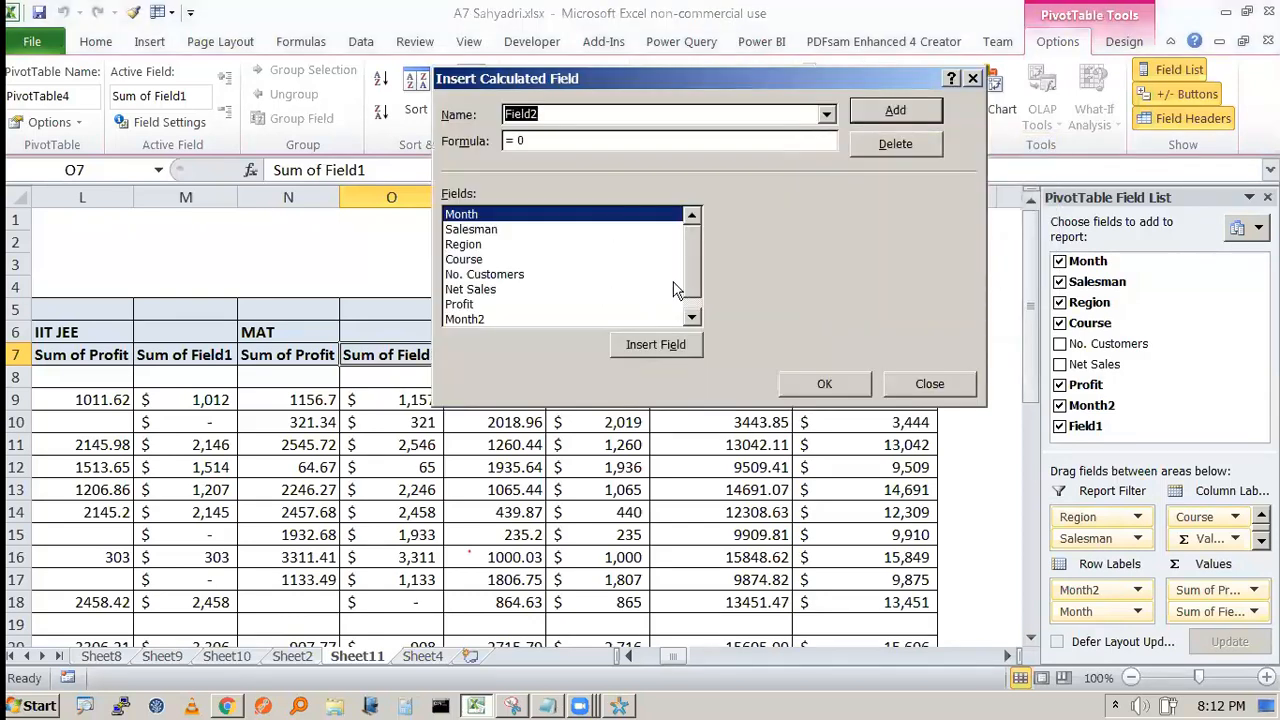
{"action": "left_click", "coordinate": [691, 318]}
{"action": "left_click", "coordinate": [469, 276]}
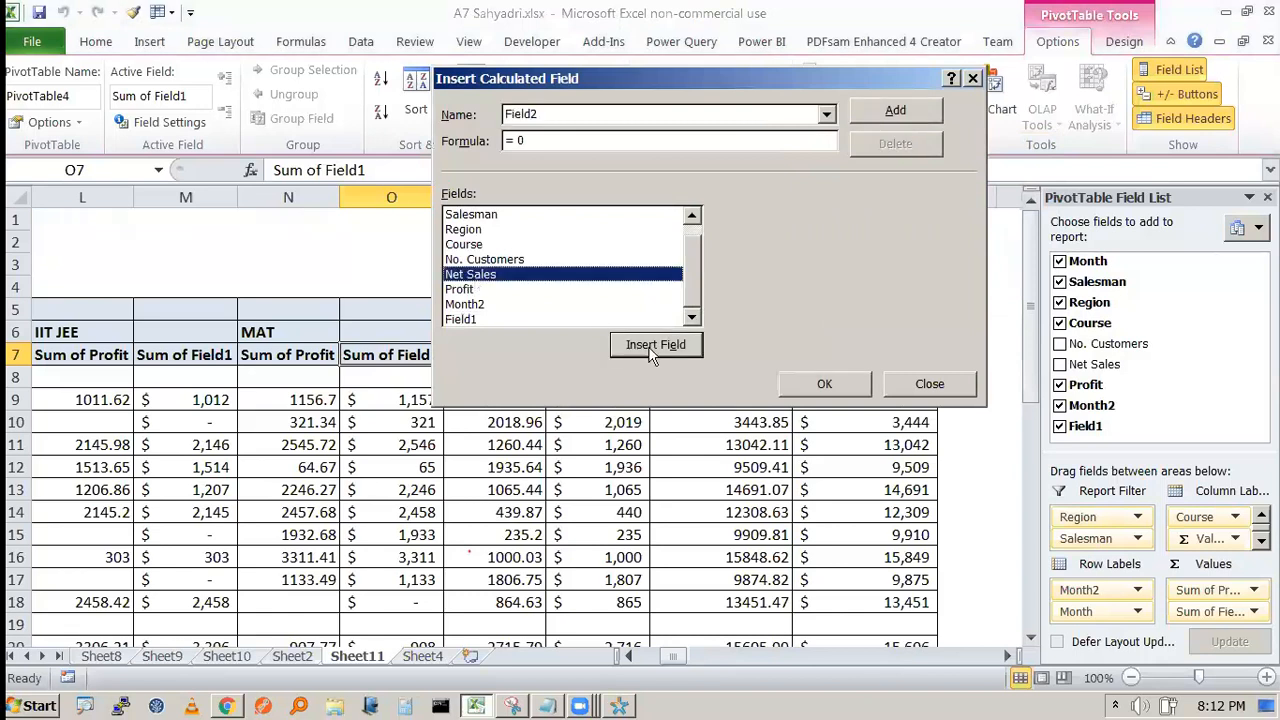
{"action": "left_click", "coordinate": [677, 345]}
{"action": "left_click", "coordinate": [829, 386]}
- Examine the Sum of Field1 and Sum of Field2 columns under the courses from GRE back to CAT
{"action": "left_click", "coordinate": [440, 404]}
{"action": "left_click", "coordinate": [490, 360]}
{"action": "left_click", "coordinate": [415, 421]}
{"action": "left_click", "coordinate": [404, 394]}
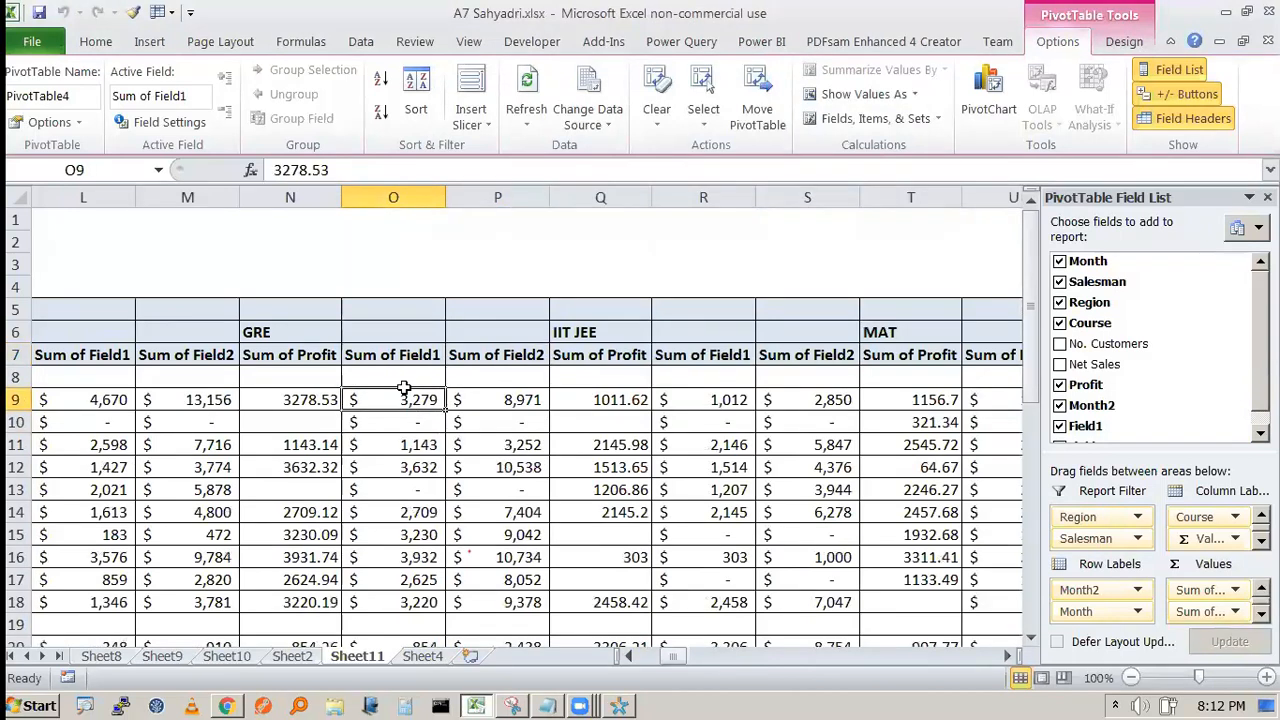
{"action": "left_click_drag", "start_coordinate": [680, 654], "coordinate": [660, 655]}
{"action": "left_click", "coordinate": [674, 426]}
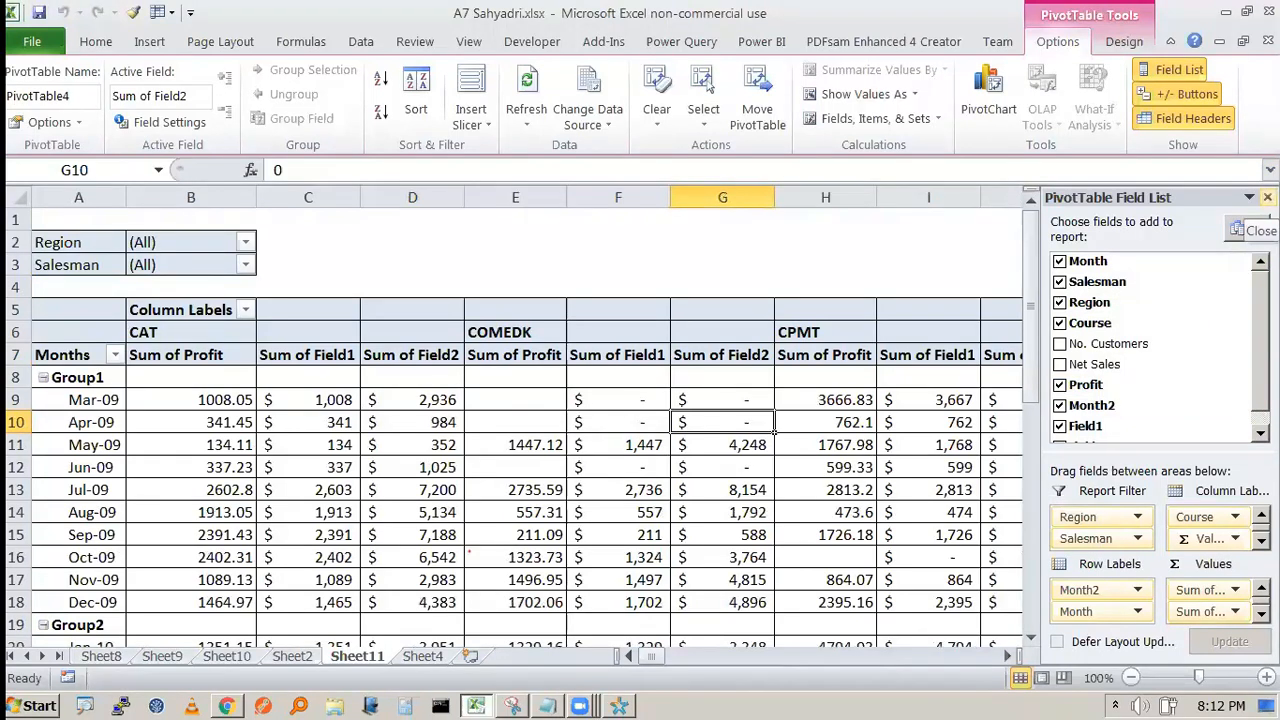
- Hide the PivotTable Field List and display it again
{"action": "left_click", "coordinate": [1267, 198]}
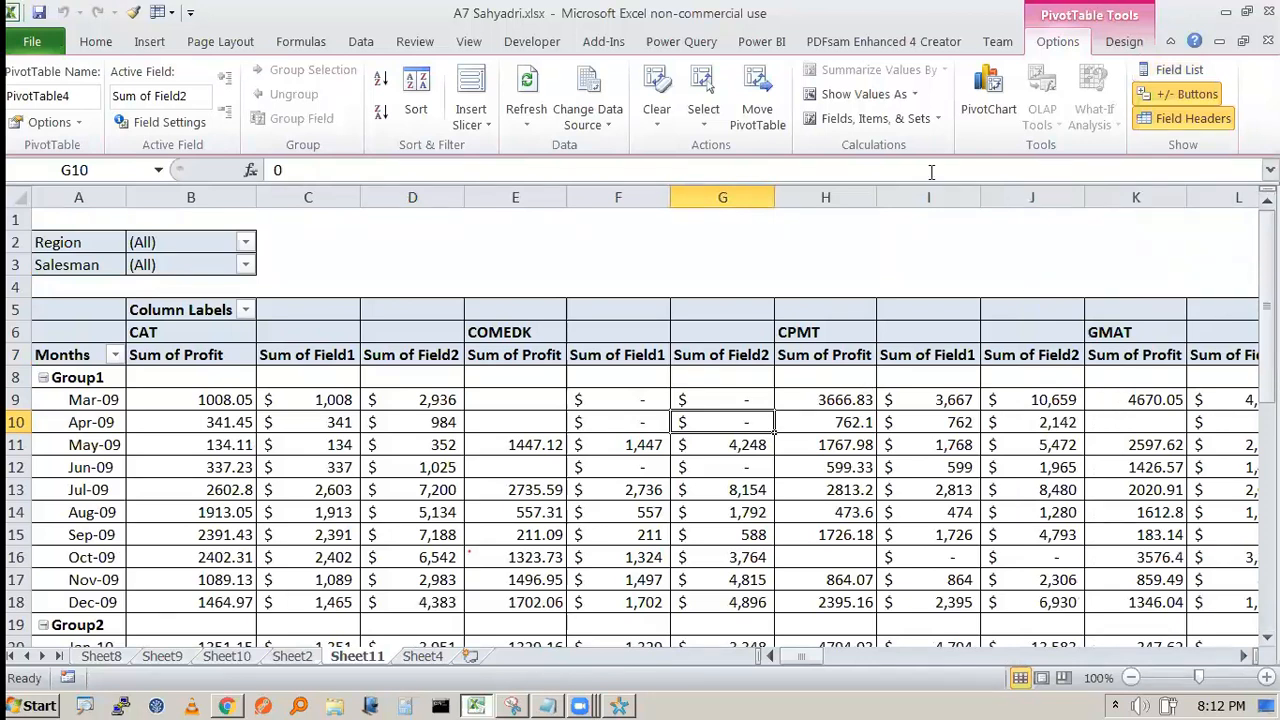
{"action": "left_click", "coordinate": [1170, 70]}
{"action": "scroll", "coordinate": [1163, 365], "scroll_direction": "down", "scroll_amount": 4}
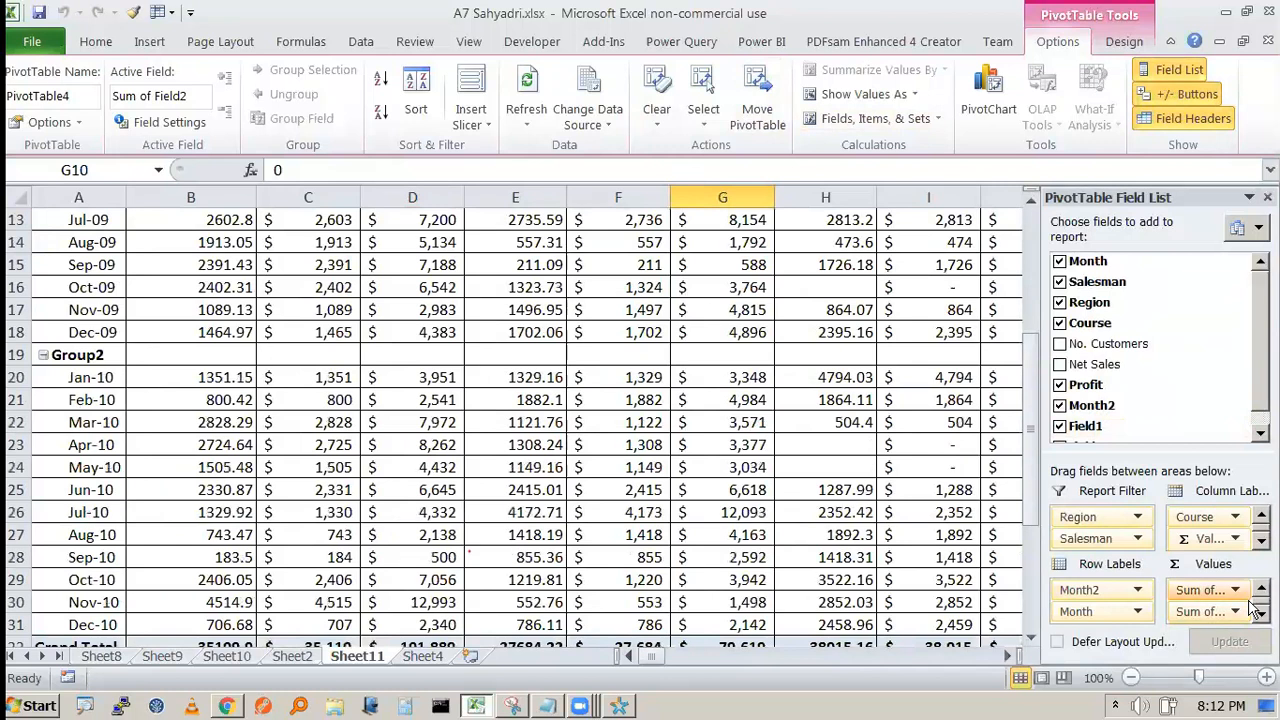
- Remove the Sum of Field1 and Sum of Field2 calculated fields from the pivot table's values
{"action": "left_click_drag", "start_coordinate": [1245, 617], "coordinate": [1205, 420]}
{"action": "left_click_drag", "start_coordinate": [1209, 612], "coordinate": [1200, 420]}
{"action": "scroll", "coordinate": [304, 284], "scroll_direction": "up", "scroll_amount": 4}
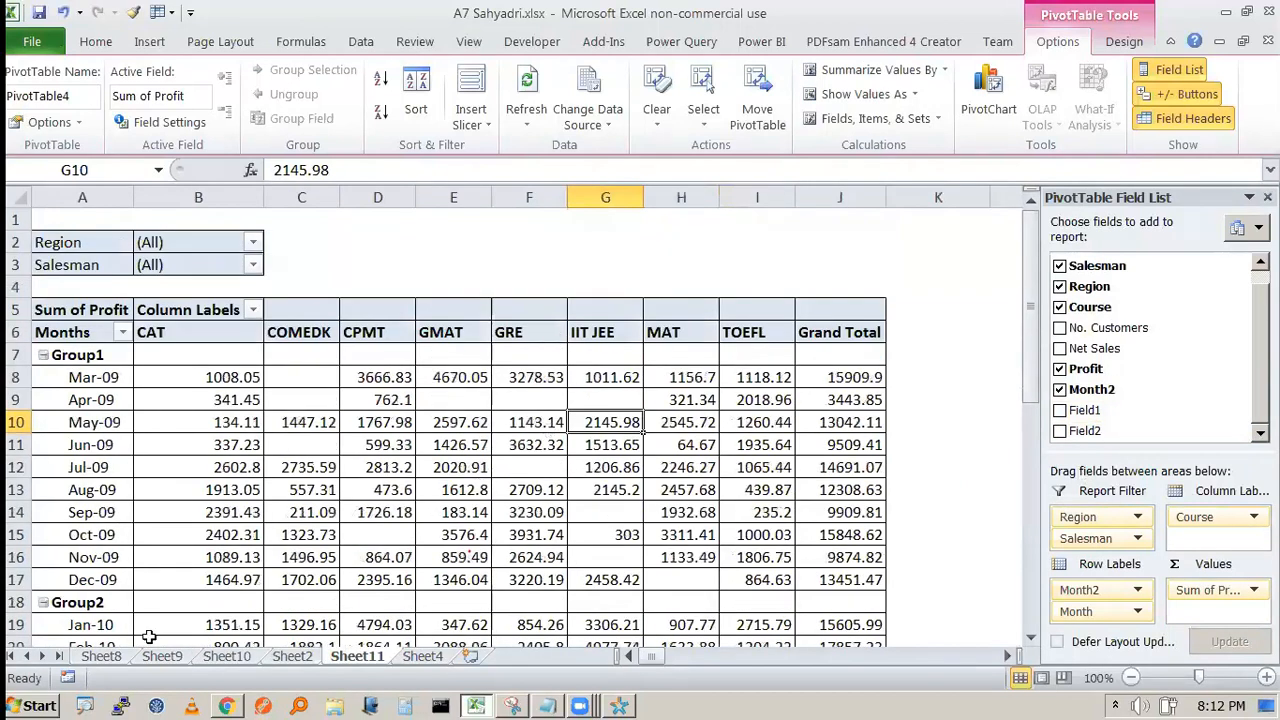
- Capture a screen snip of the pivot table area and return to the workbook
{"action": "left_click", "coordinate": [20, 706]}
{"action": "left_click", "coordinate": [85, 420]}
{"action": "left_click", "coordinate": [45, 66]}
{"action": "left_click_drag", "start_coordinate": [20, 220], "coordinate": [884, 520]}
{"action": "key", "text": "alt+Tab"}
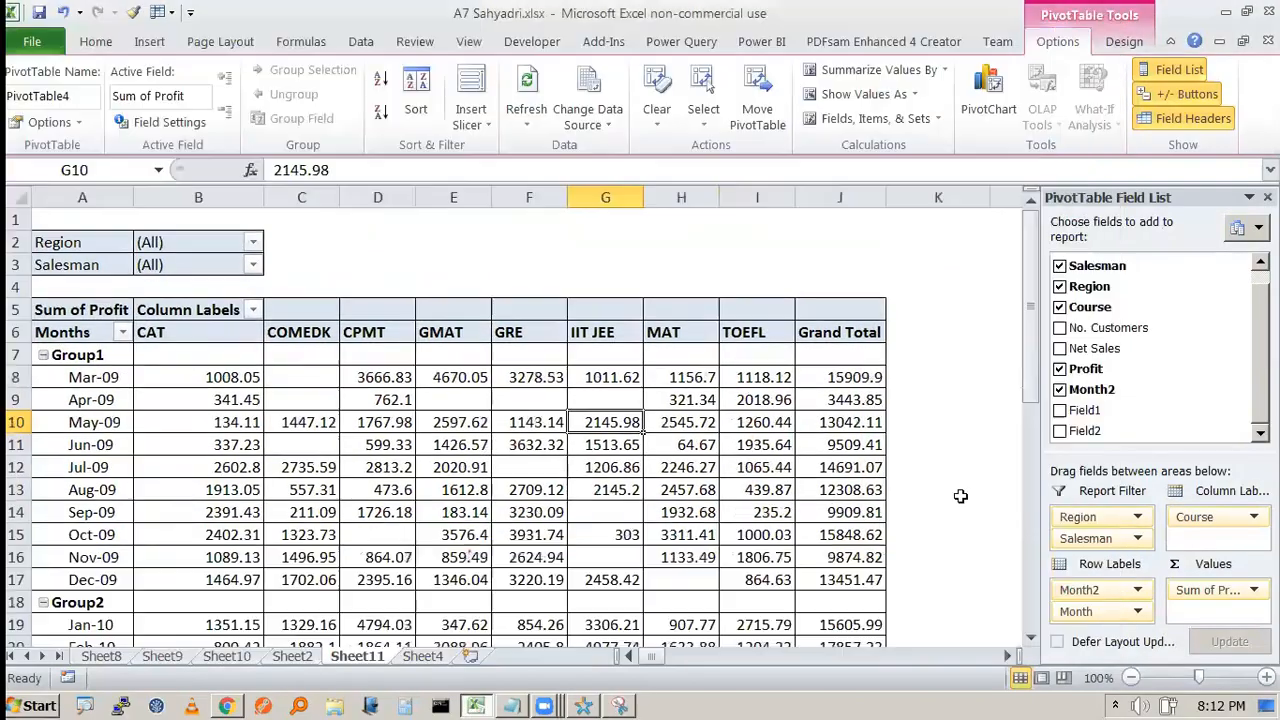
- Paste the captured snip onto the sheet, position it over the pivot table, and delete it
{"action": "left_click_drag", "start_coordinate": [654, 657], "coordinate": [737, 655]}
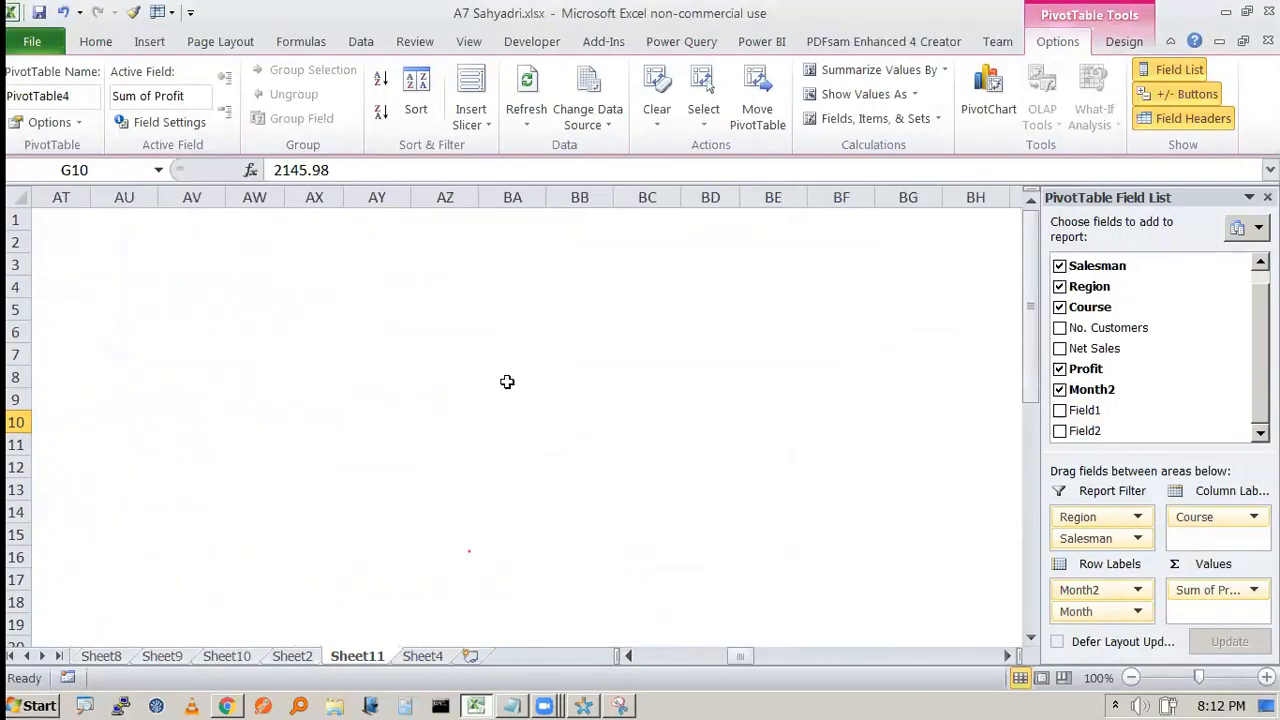
{"action": "key", "text": "ctrl+v"}
{"action": "left_click_drag", "start_coordinate": [661, 462], "coordinate": [572, 283]}
{"action": "left_click_drag", "start_coordinate": [797, 410], "coordinate": [786, 420]}
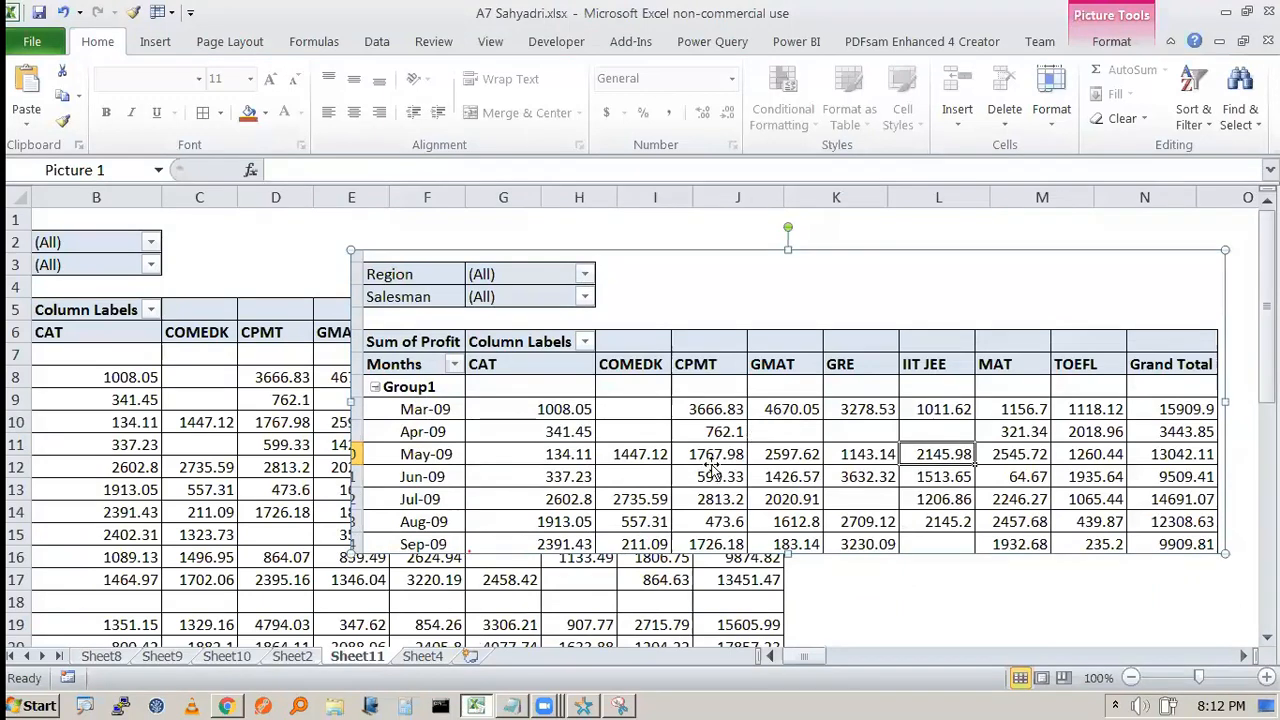
{"action": "key", "text": "Delete"}
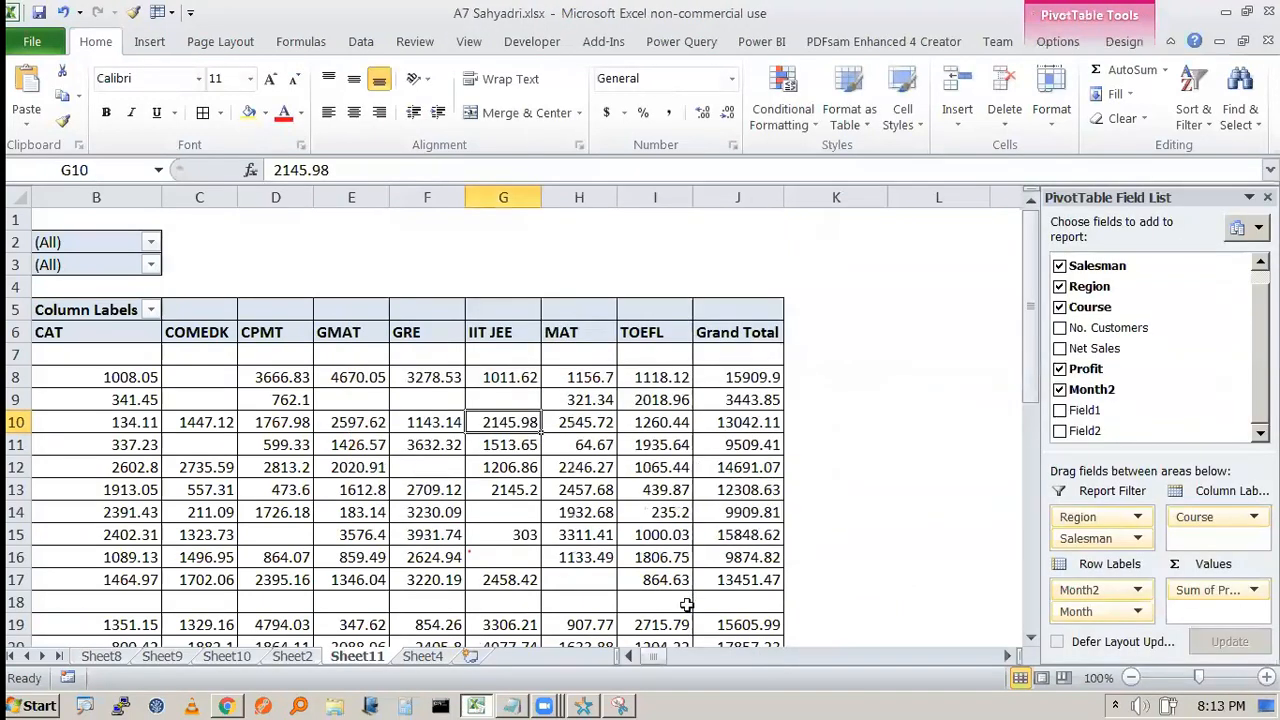
{"action": "left_click", "coordinate": [632, 657]}
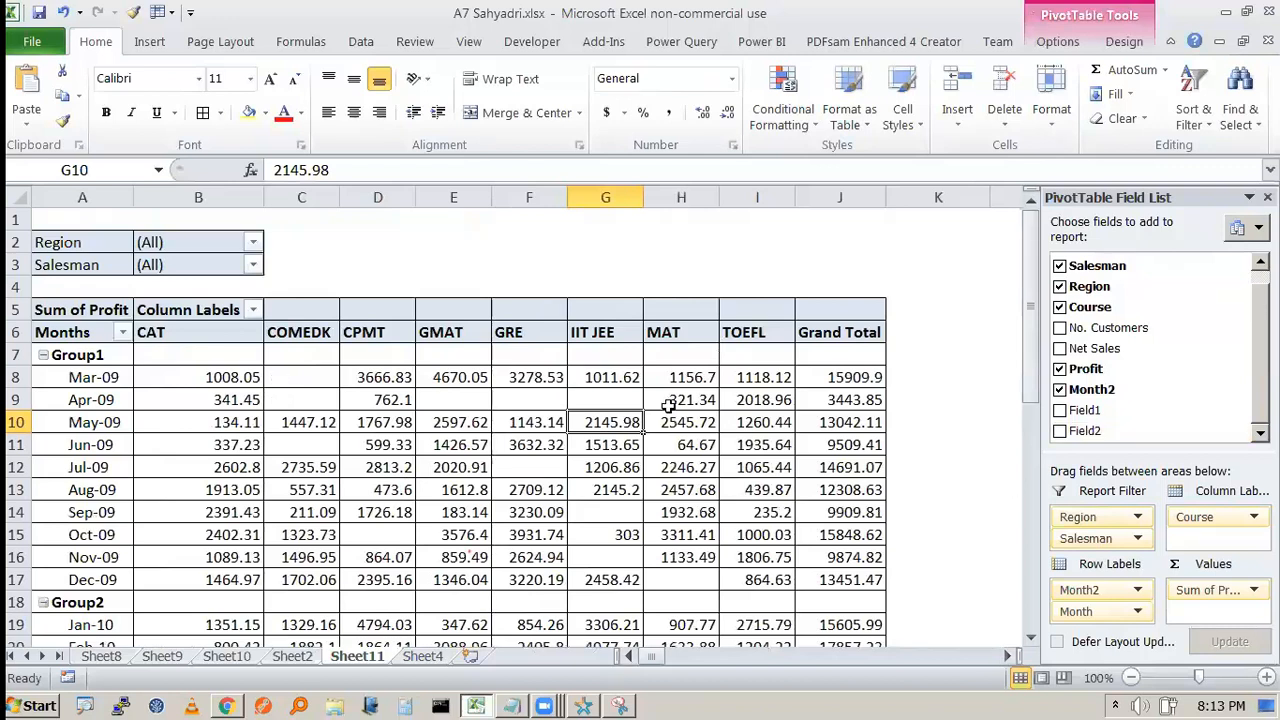
- Select the Apr-09 profit value under MAT
{"action": "mouse_move", "coordinate": [668, 405]}
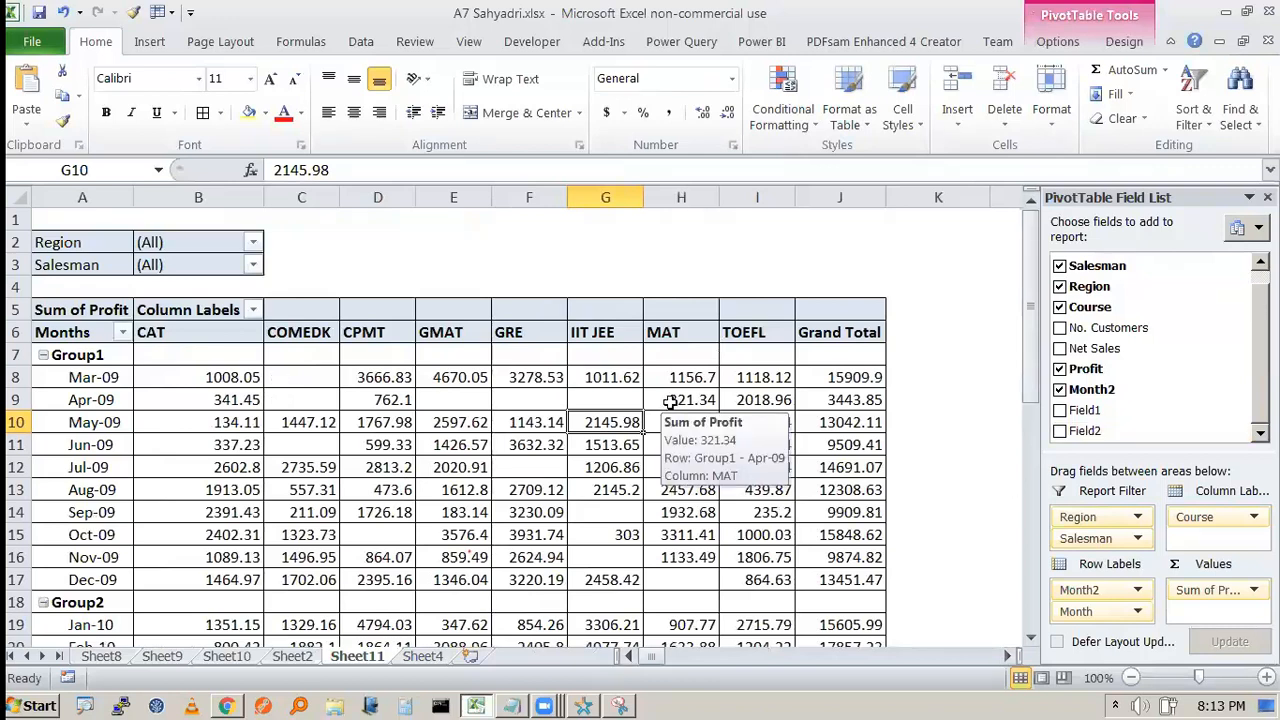
{"action": "left_click", "coordinate": [912, 248]}
{"action": "left_click", "coordinate": [665, 400]}
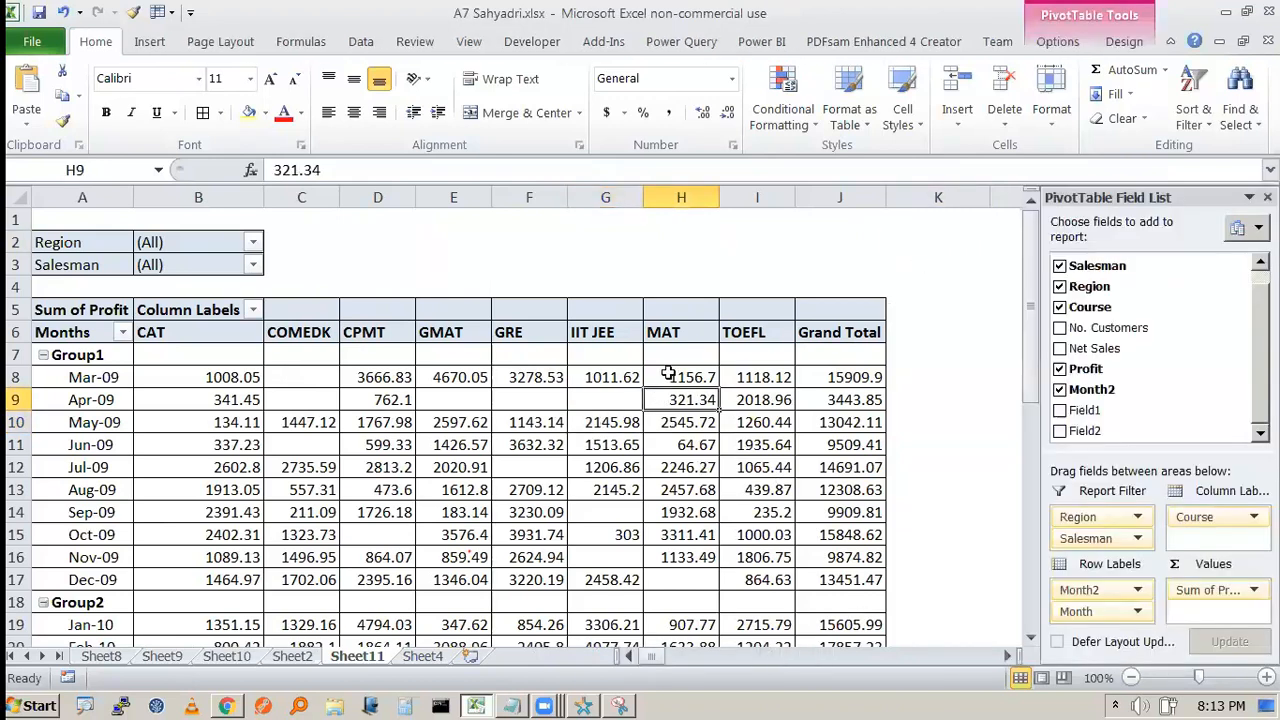
- Switch to Chrome and open the "PIVOT Table in EXCEL (Youtube)" lesson from the Sahyadri Excel Primer course page
{"action": "left_click", "coordinate": [226, 706]}
{"action": "left_click", "coordinate": [447, 27]}
{"action": "left_click", "coordinate": [250, 19]}
{"action": "left_click", "coordinate": [430, 20]}
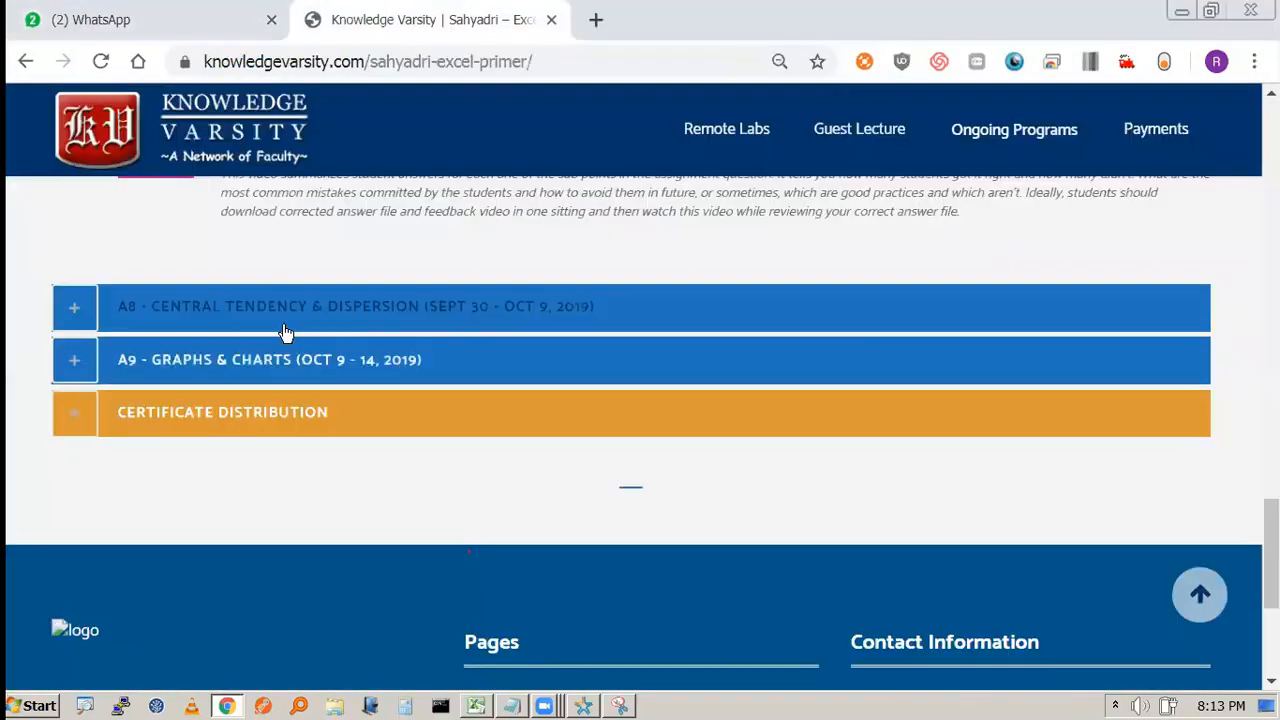
{"action": "scroll", "coordinate": [298, 386], "scroll_direction": "up", "scroll_amount": 6}
{"action": "scroll", "coordinate": [305, 382], "scroll_direction": "up", "scroll_amount": 2}
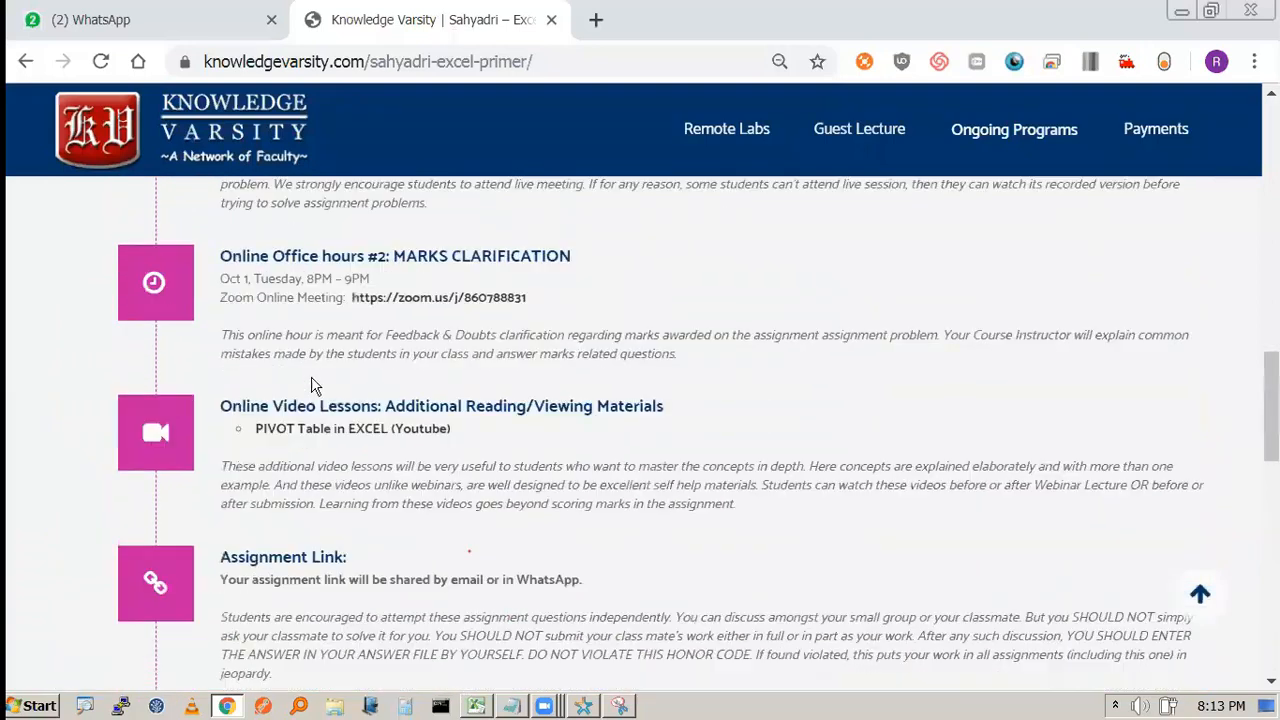
{"action": "left_click", "coordinate": [376, 440]}
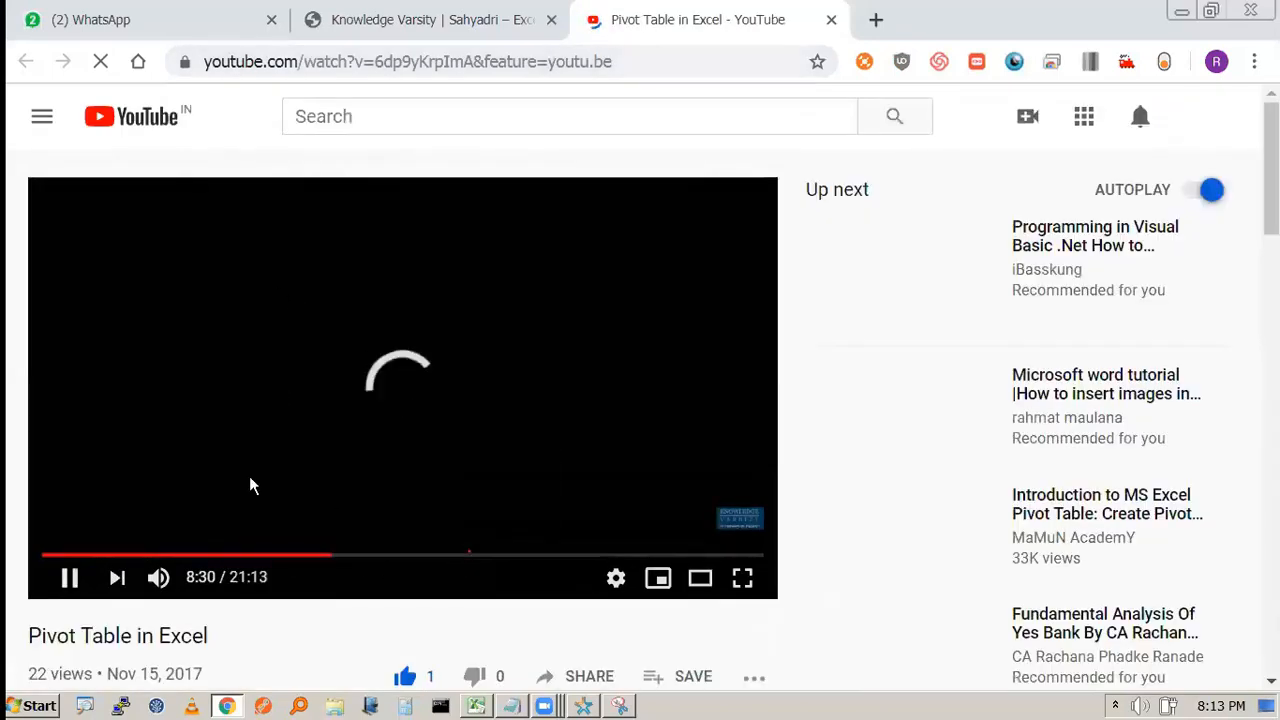
- Pause and close the YouTube video, and switch back to the pivot table in Excel
{"action": "left_click", "coordinate": [70, 580]}
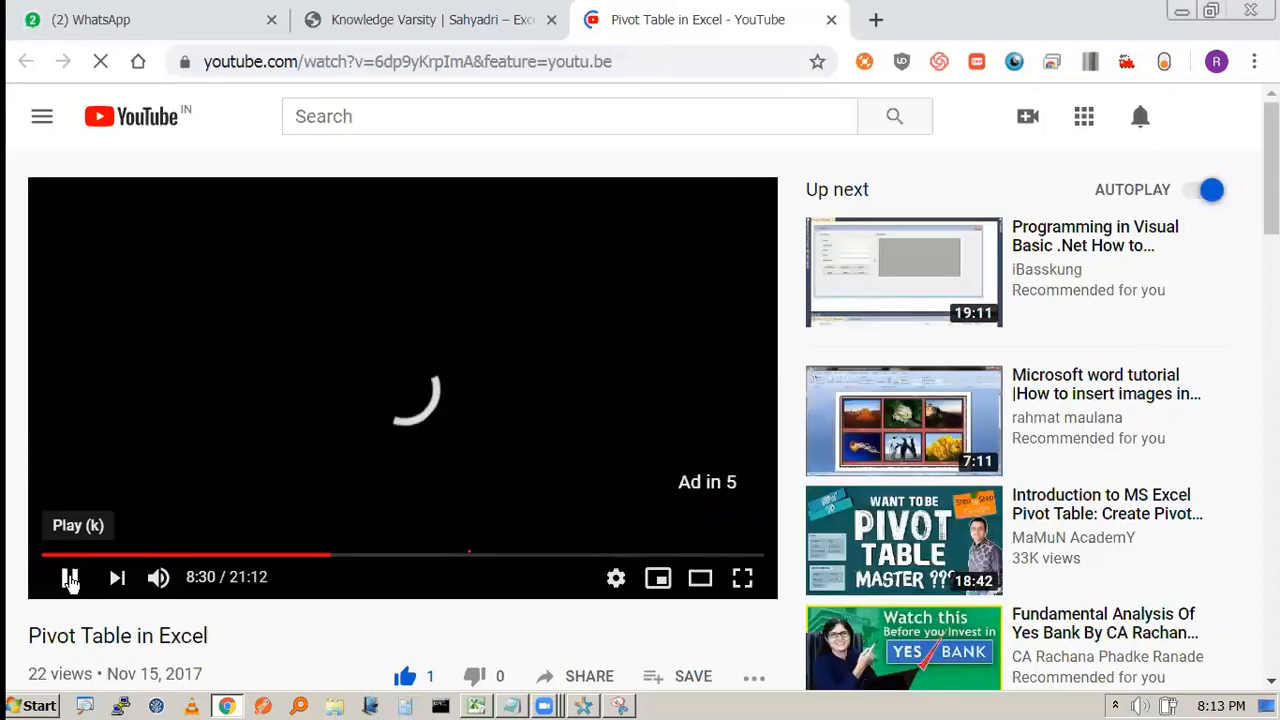
{"action": "key", "text": "ctrl+w"}
{"action": "scroll", "coordinate": [611, 403], "scroll_direction": "down", "scroll_amount": 4}
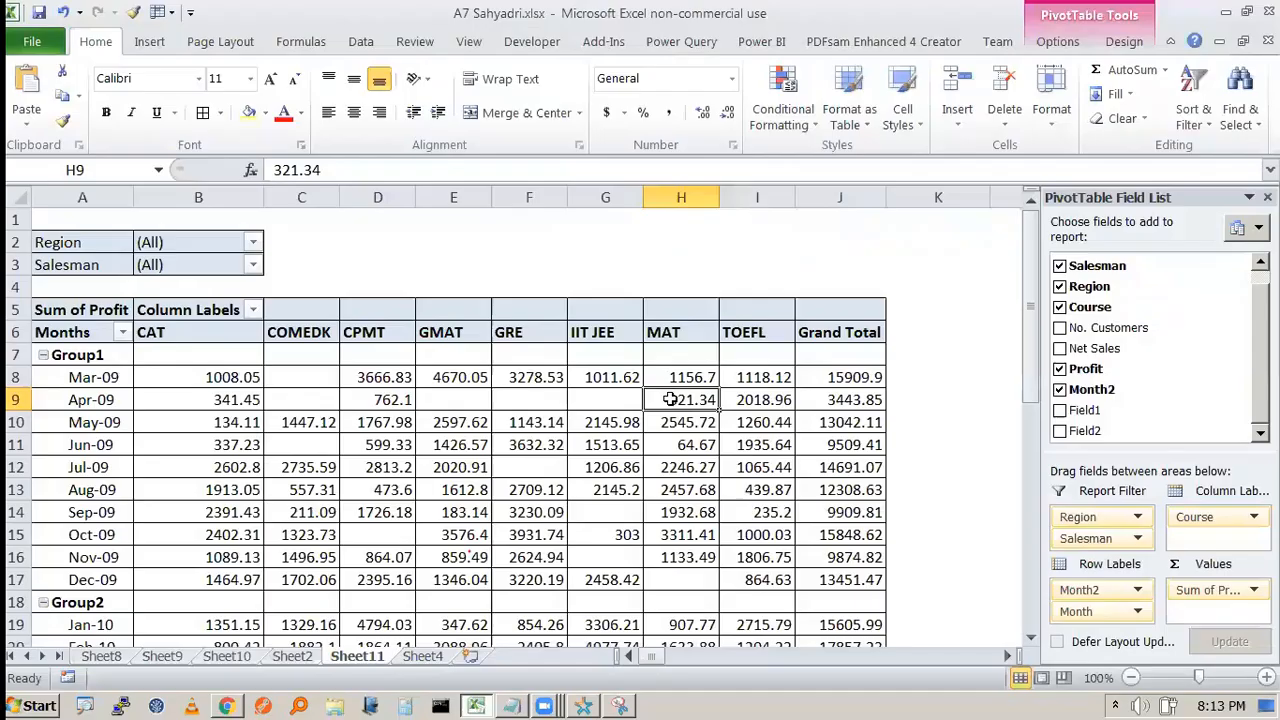
{"action": "left_click", "coordinate": [1181, 11]}
{"action": "scroll", "coordinate": [651, 476], "scroll_direction": "down", "scroll_amount": 5}
{"action": "scroll", "coordinate": [651, 472], "scroll_direction": "up", "scroll_amount": 5}
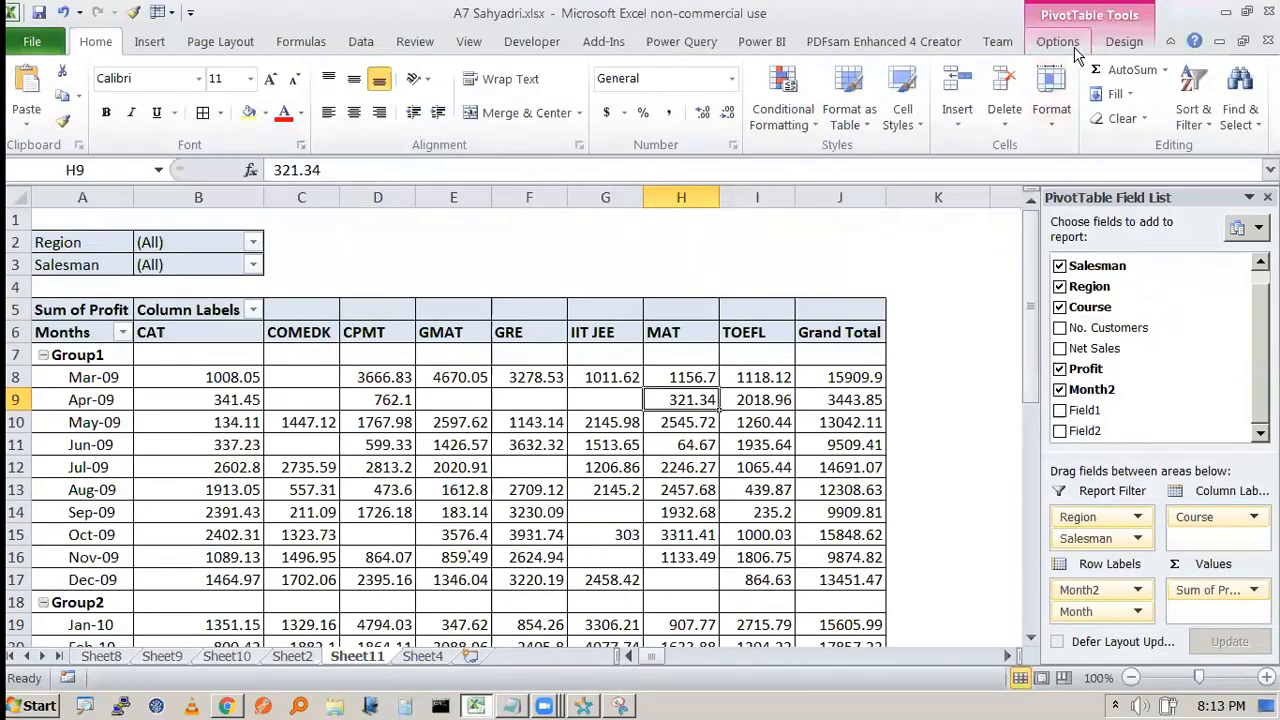
- Open the value field settings for Sum of Profit and try the Count, Sum, Average, Max and Min summary functions
{"action": "left_click", "coordinate": [1072, 45]}
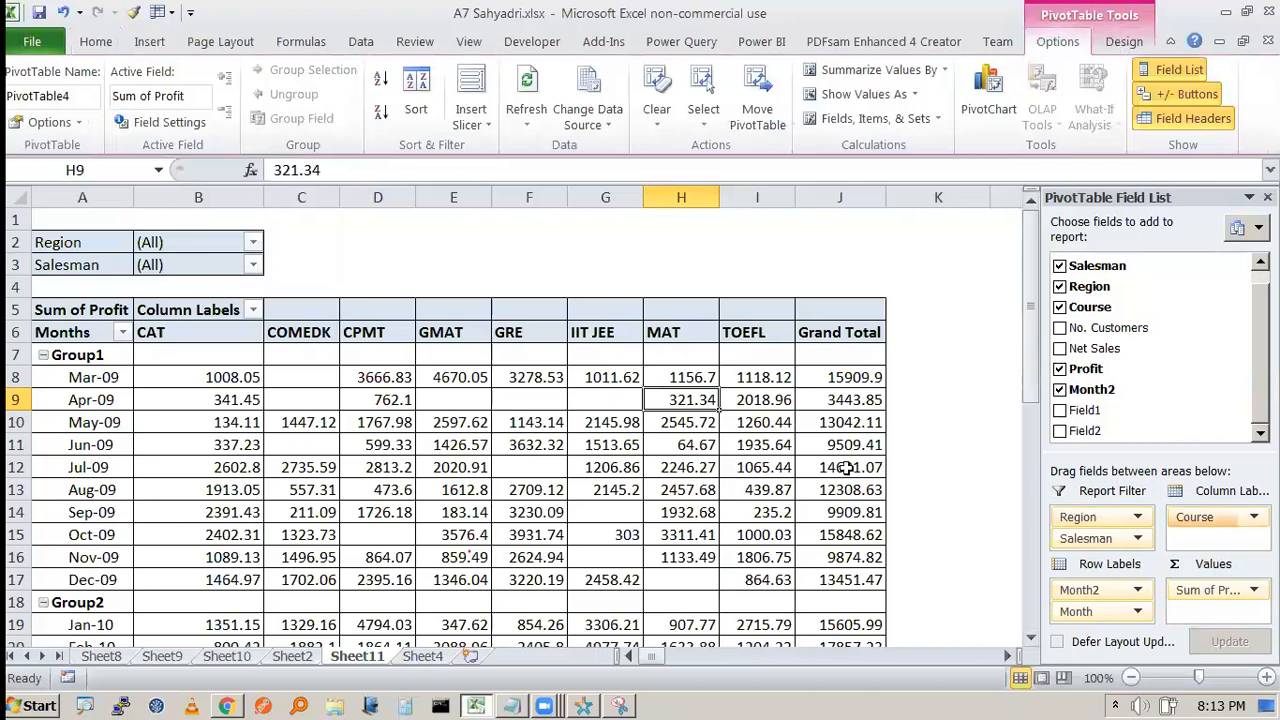
{"action": "left_click", "coordinate": [1212, 590]}
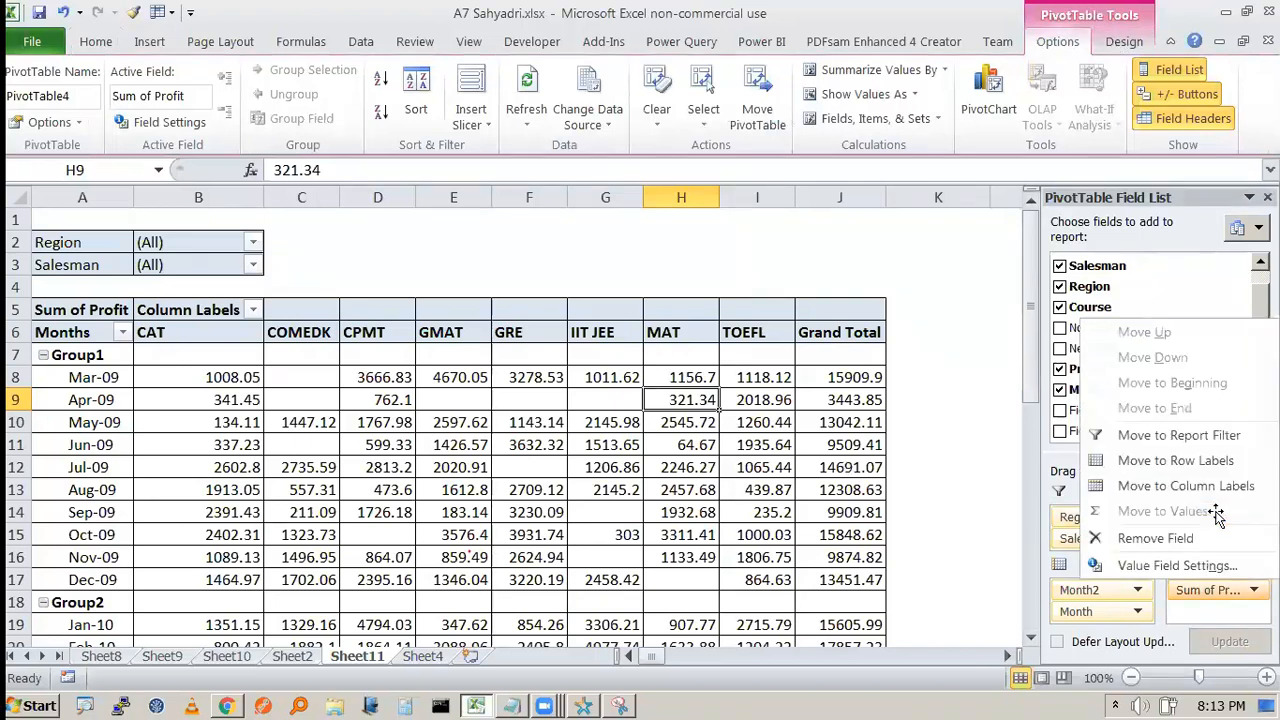
{"action": "left_click", "coordinate": [1175, 565]}
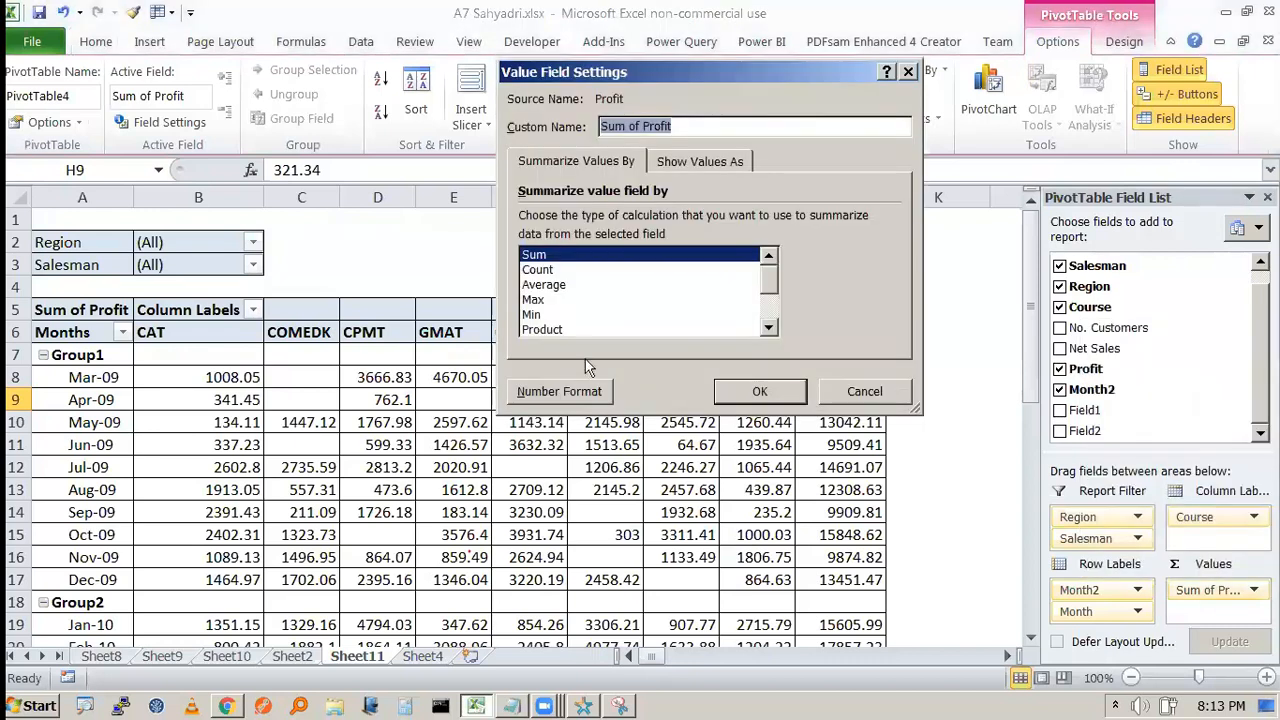
{"action": "left_click", "coordinate": [552, 269]}
{"action": "left_click", "coordinate": [550, 255]}
{"action": "left_click", "coordinate": [546, 285]}
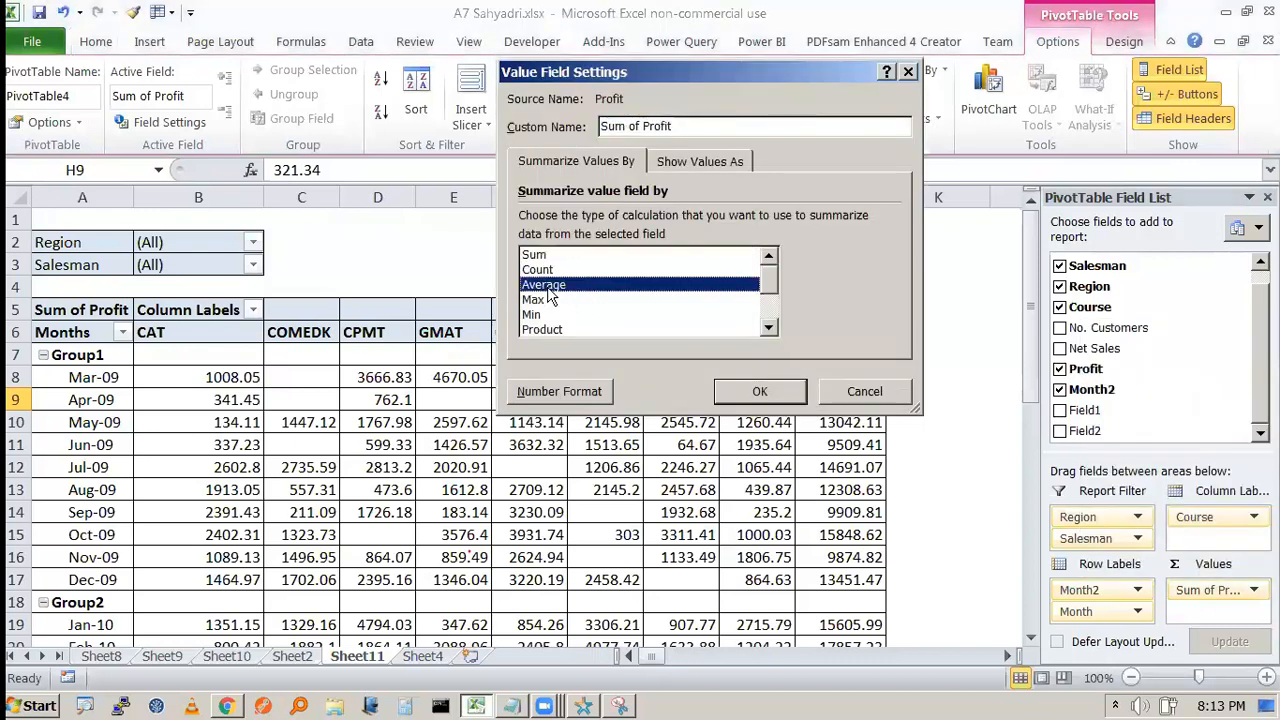
{"action": "left_click", "coordinate": [546, 299]}
{"action": "left_click", "coordinate": [544, 314]}
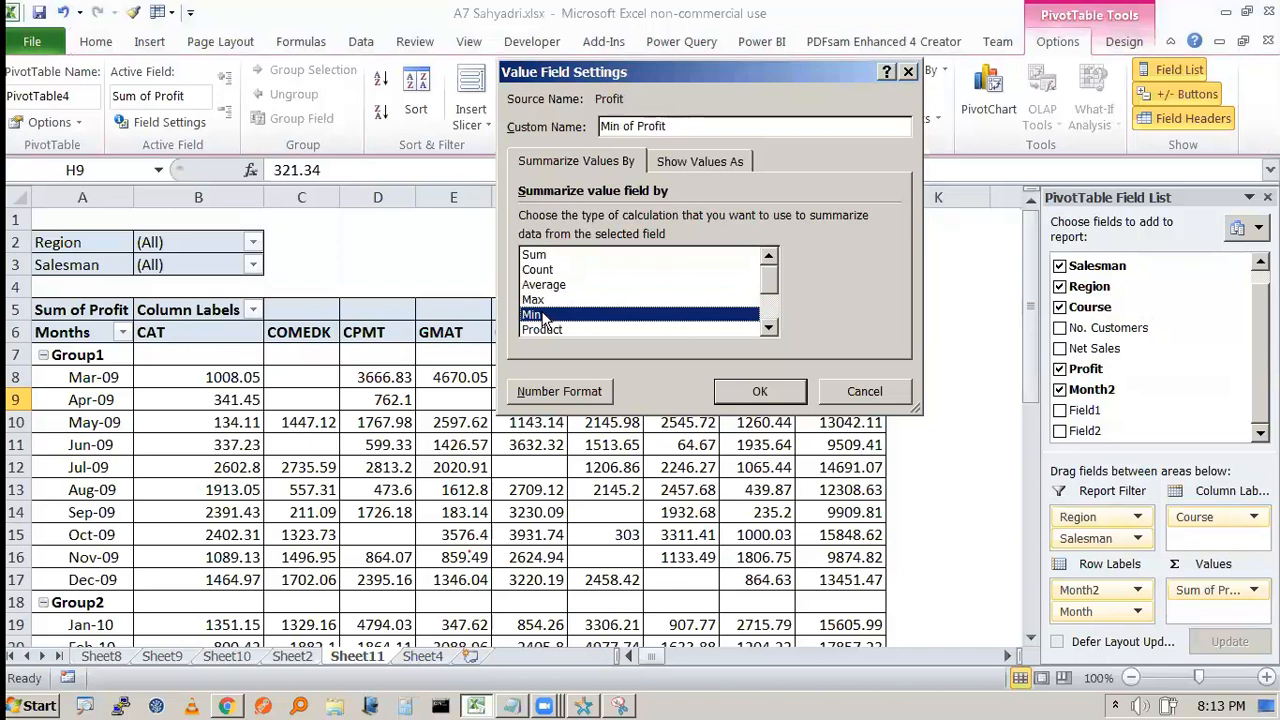
- Go through the remaining summary functions, including StdDev, and cancel the value field settings
{"action": "left_click", "coordinate": [769, 329]}
{"action": "left_click", "coordinate": [769, 329]}
{"action": "left_click", "coordinate": [769, 329]}
{"action": "left_click", "coordinate": [769, 329]}
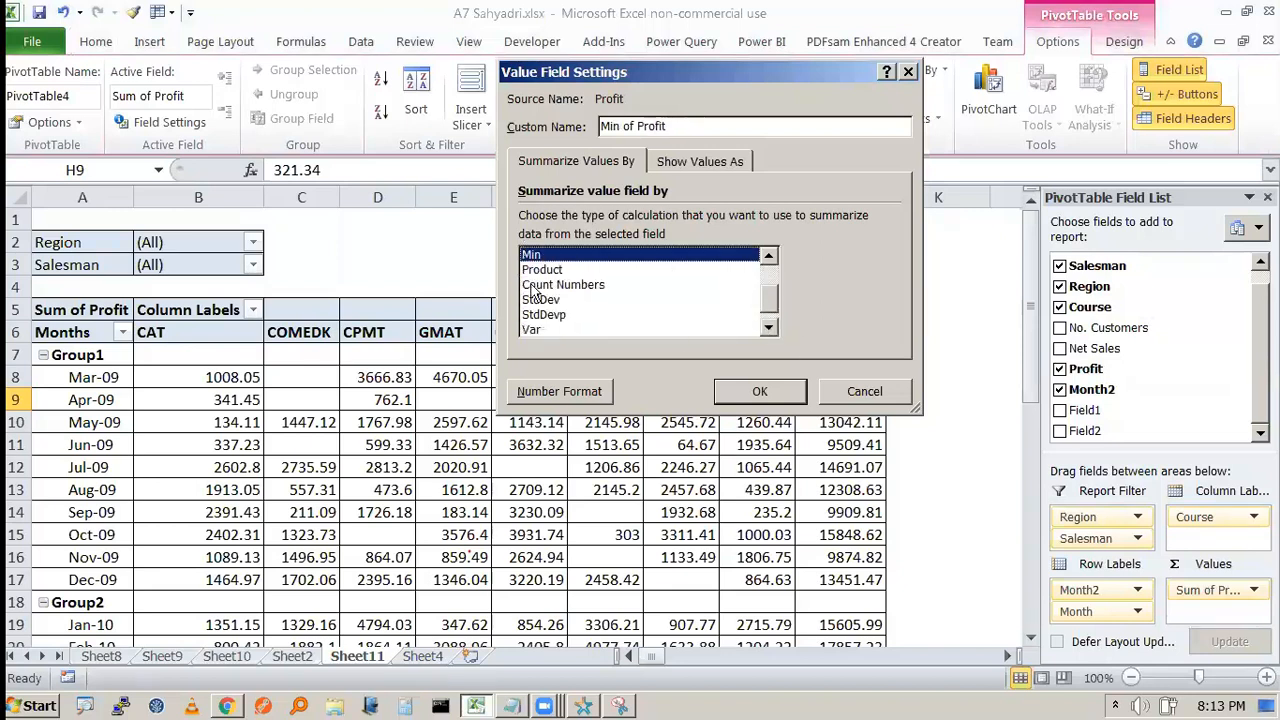
{"action": "left_click", "coordinate": [538, 330]}
{"action": "left_click_drag", "start_coordinate": [541, 321], "coordinate": [578, 271]}
{"action": "scroll", "coordinate": [645, 318], "scroll_direction": "down", "scroll_amount": 1}
{"action": "left_click_drag", "start_coordinate": [624, 330], "coordinate": [592, 290]}
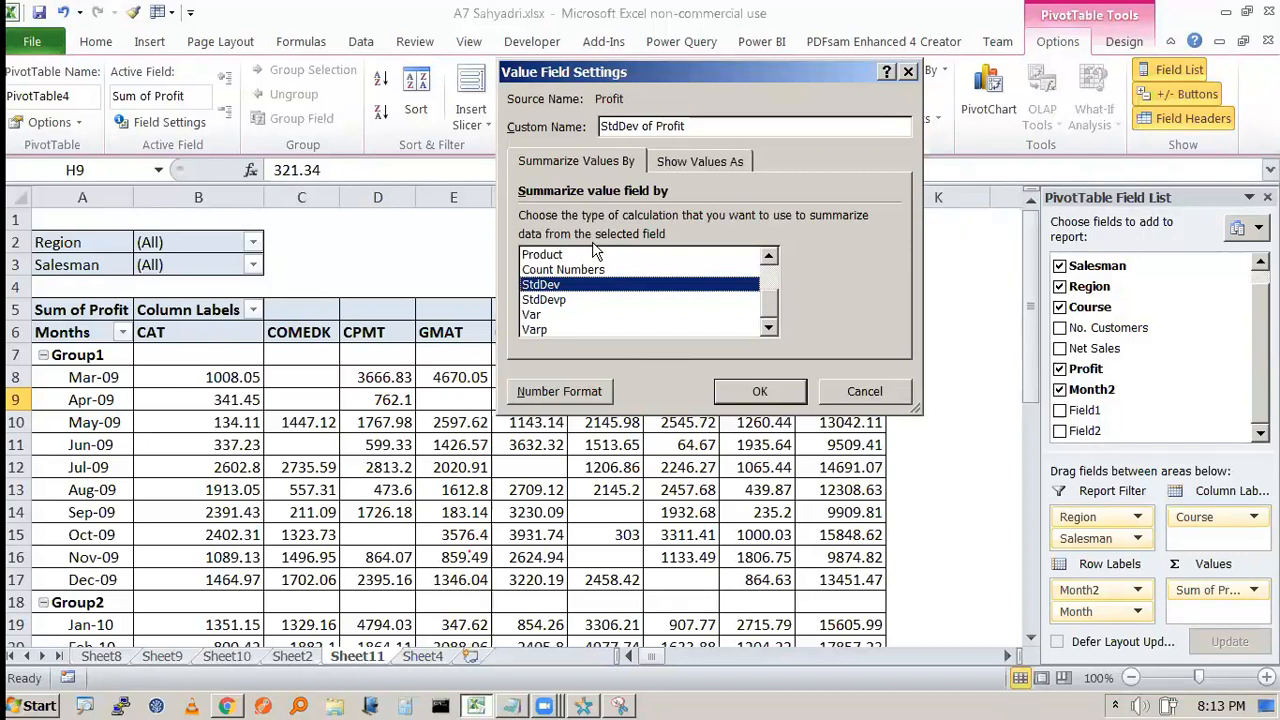
{"action": "left_click", "coordinate": [860, 392]}
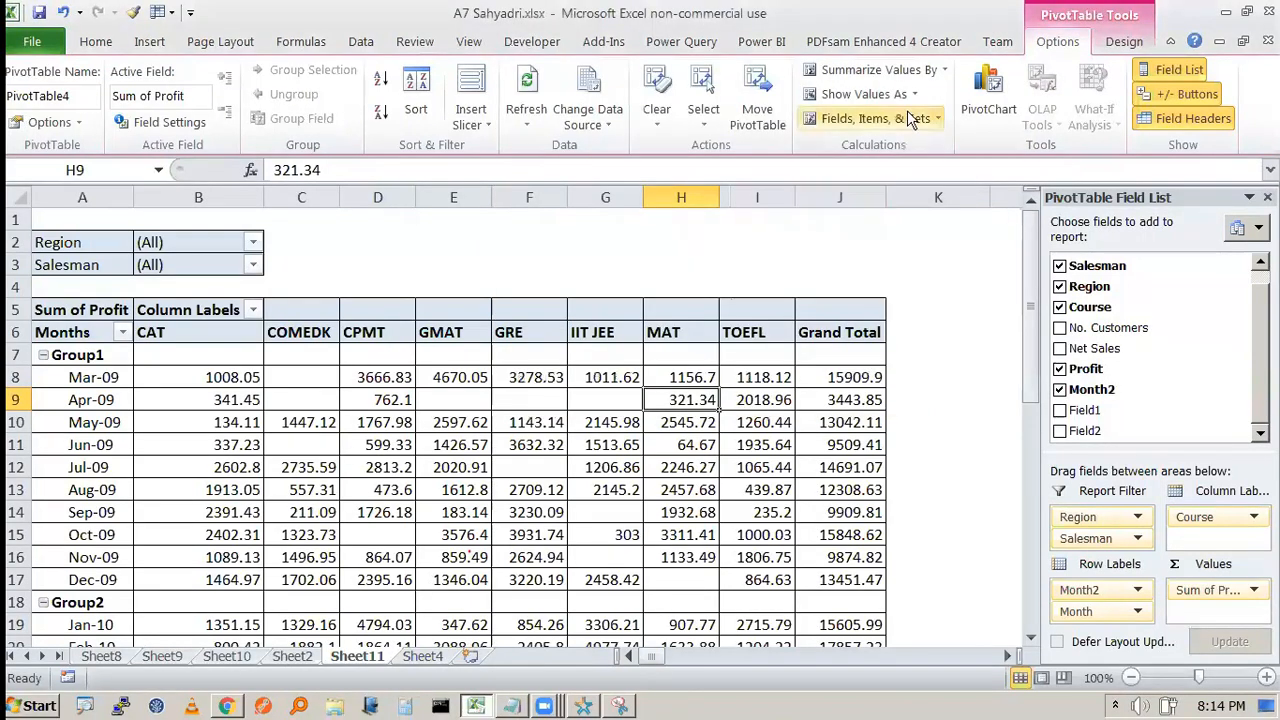
{"action": "left_click", "coordinate": [908, 117]}
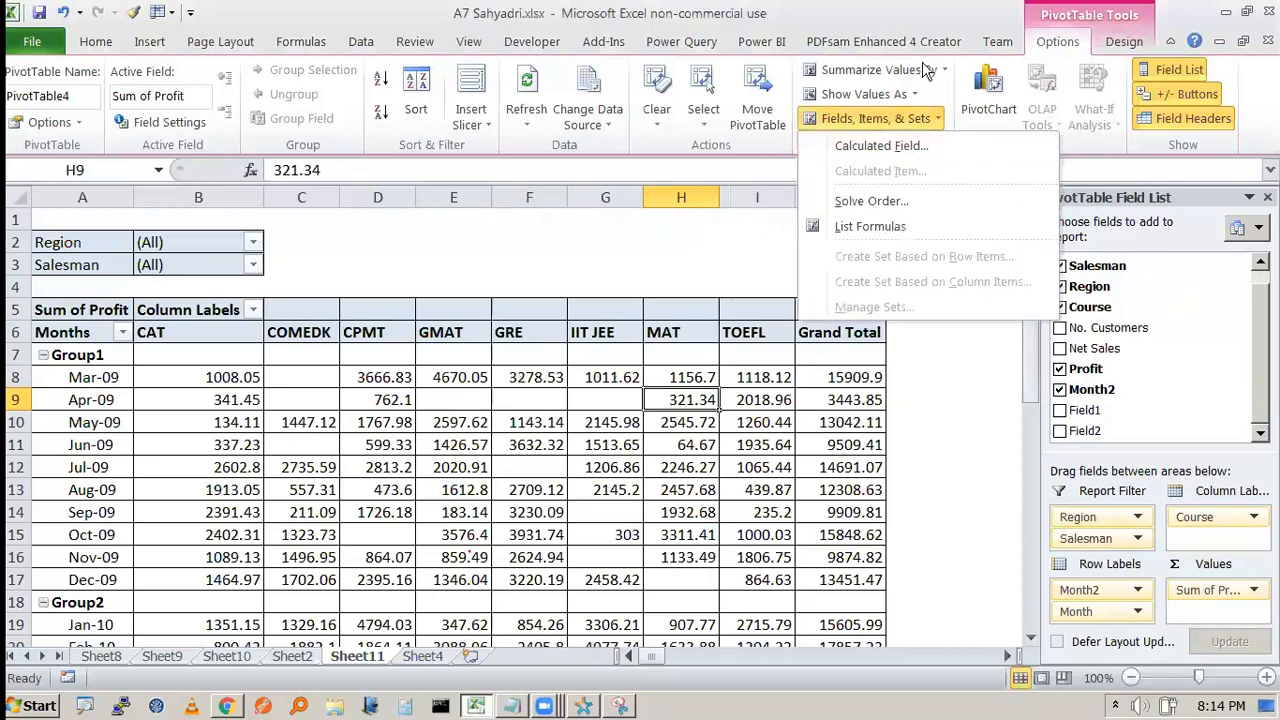
{"action": "left_click", "coordinate": [925, 69]}
{"action": "left_click", "coordinate": [938, 44]}
{"action": "left_click", "coordinate": [1118, 42]}
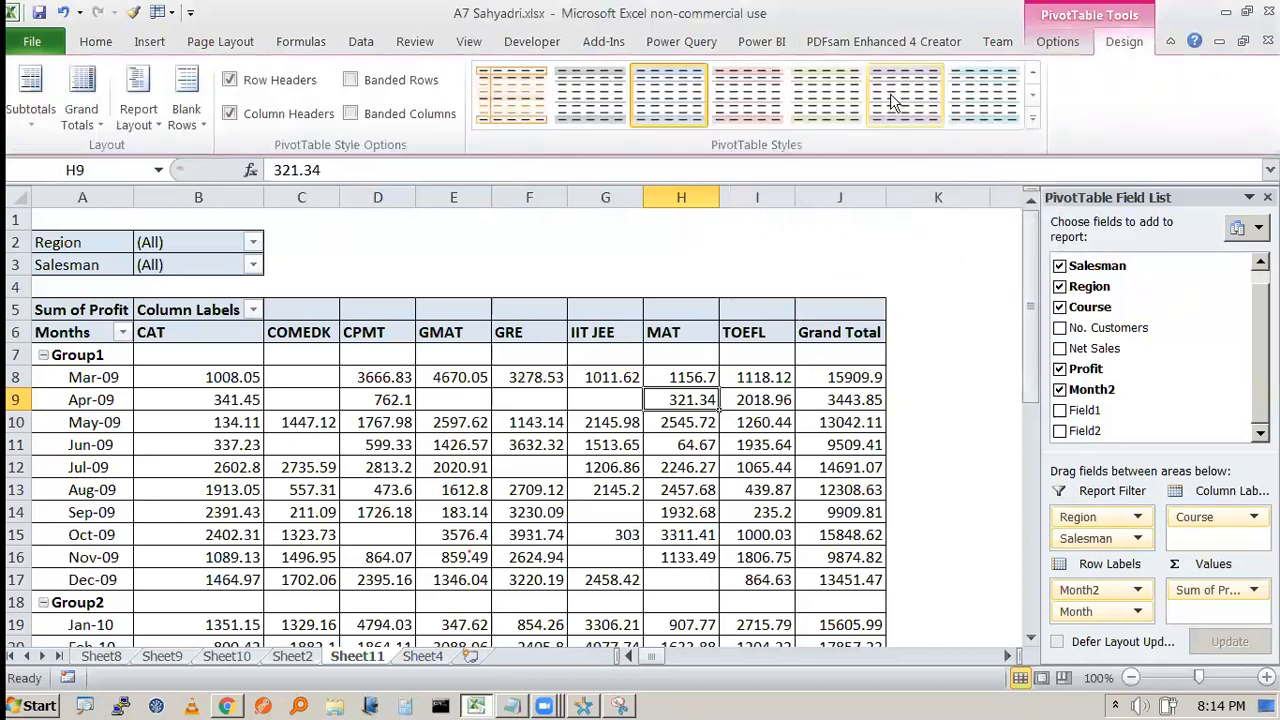
- Show the profit values as % of Grand Total and review the percentages down to the Grand Total row
{"action": "left_click", "coordinate": [1057, 41]}
{"action": "left_click", "coordinate": [905, 94]}
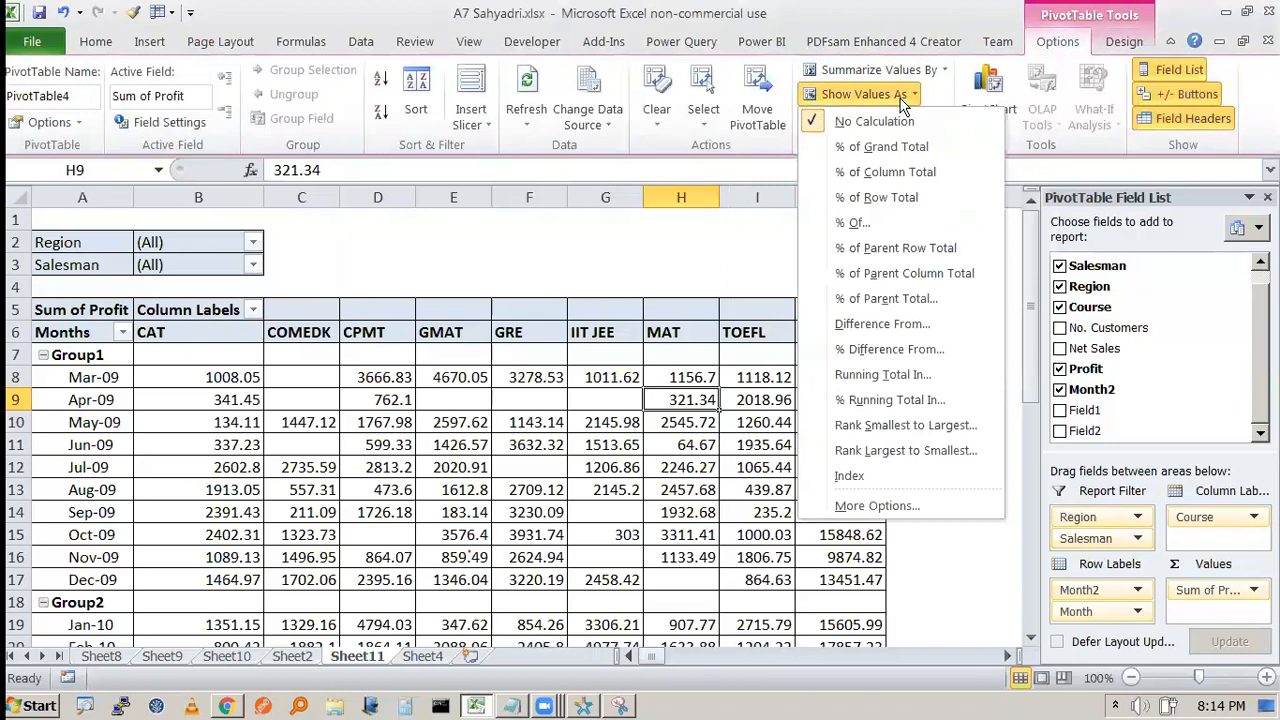
{"action": "left_click", "coordinate": [886, 147]}
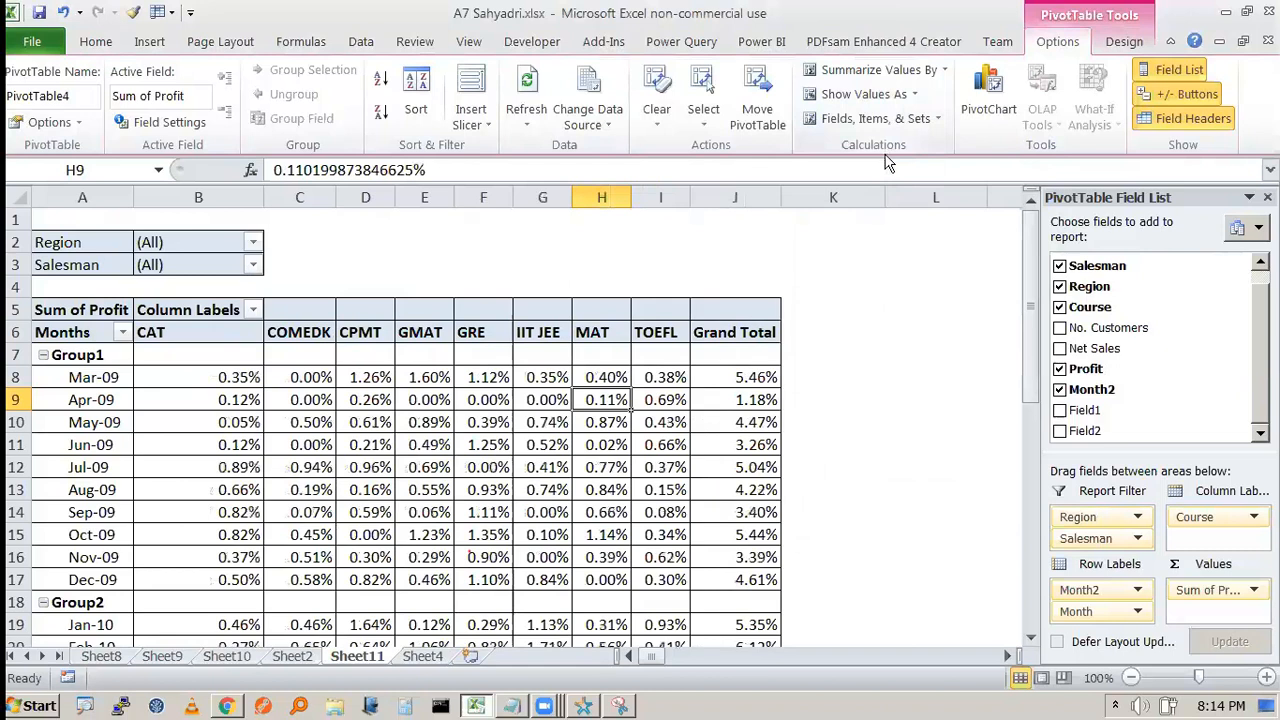
{"action": "left_click", "coordinate": [206, 467]}
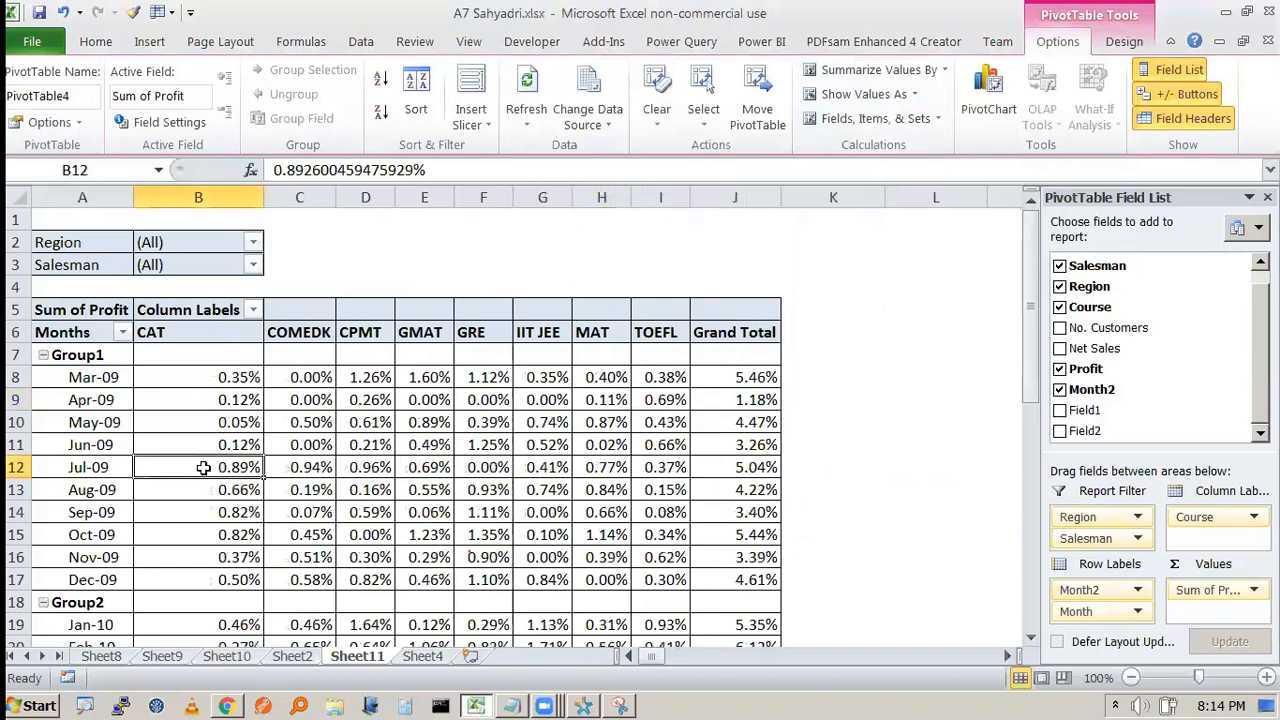
{"action": "left_click", "coordinate": [225, 375]}
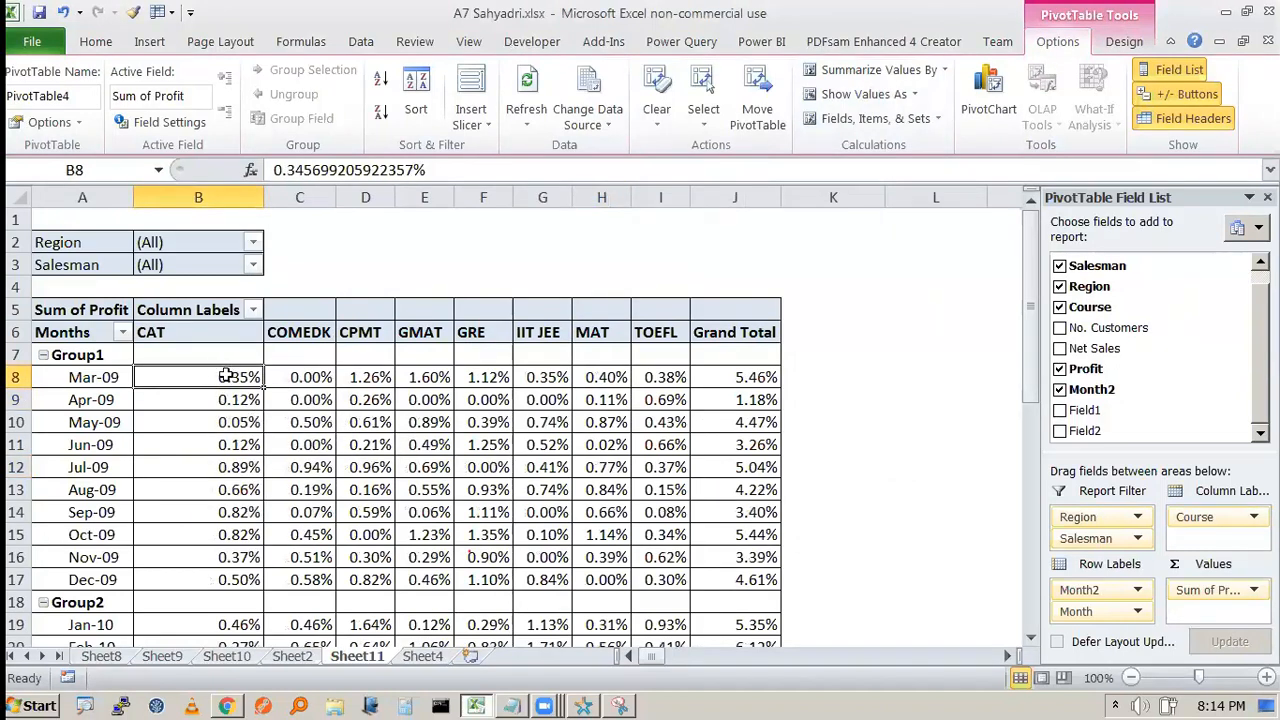
{"action": "scroll", "coordinate": [226, 377], "scroll_direction": "down", "scroll_amount": 7}
{"action": "scroll", "coordinate": [237, 520], "scroll_direction": "up", "scroll_amount": 4}
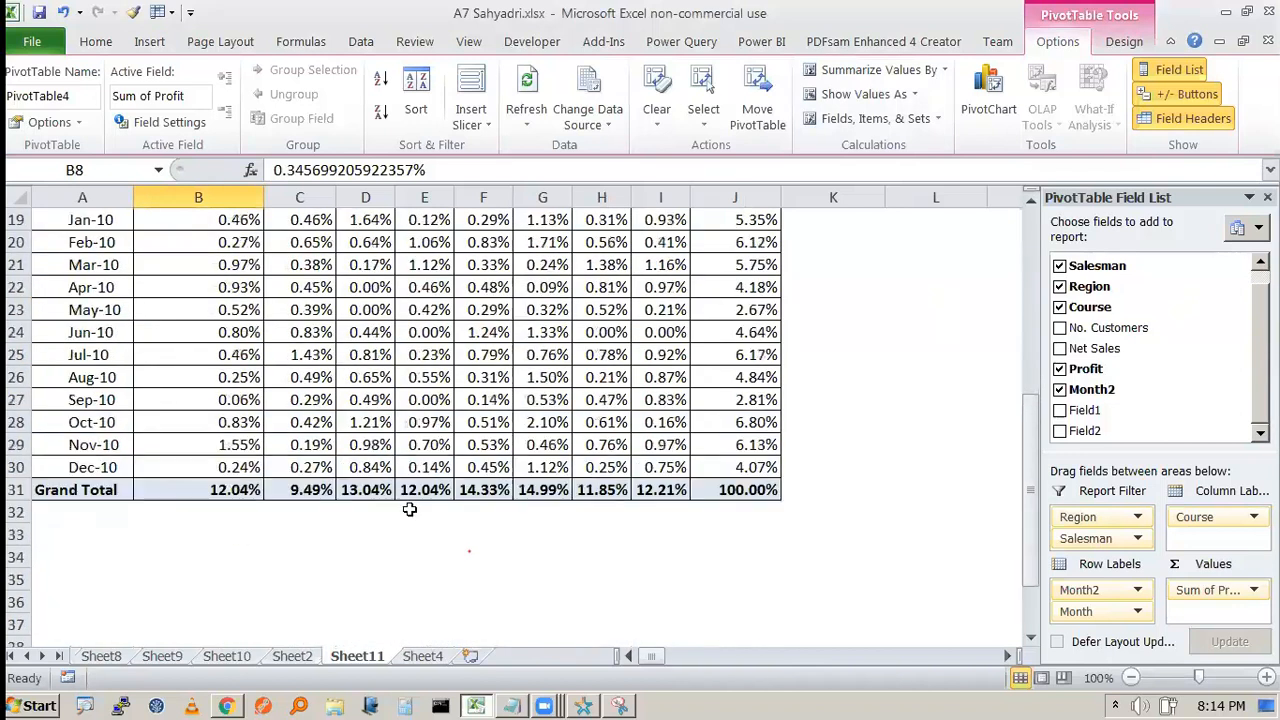
{"action": "scroll", "coordinate": [229, 355], "scroll_direction": "up", "scroll_amount": 3}
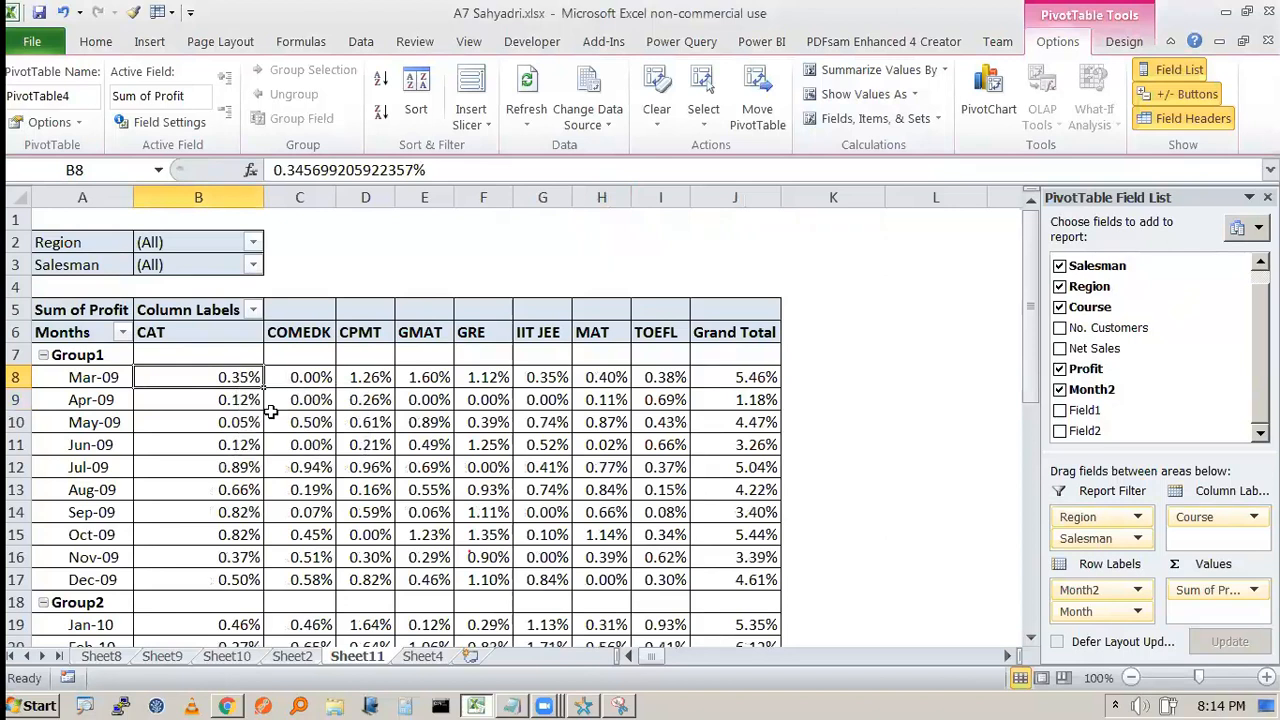
- Collapse Group1 and Group2 so that each shows only its percentages per course
{"action": "left_click", "coordinate": [42, 356]}
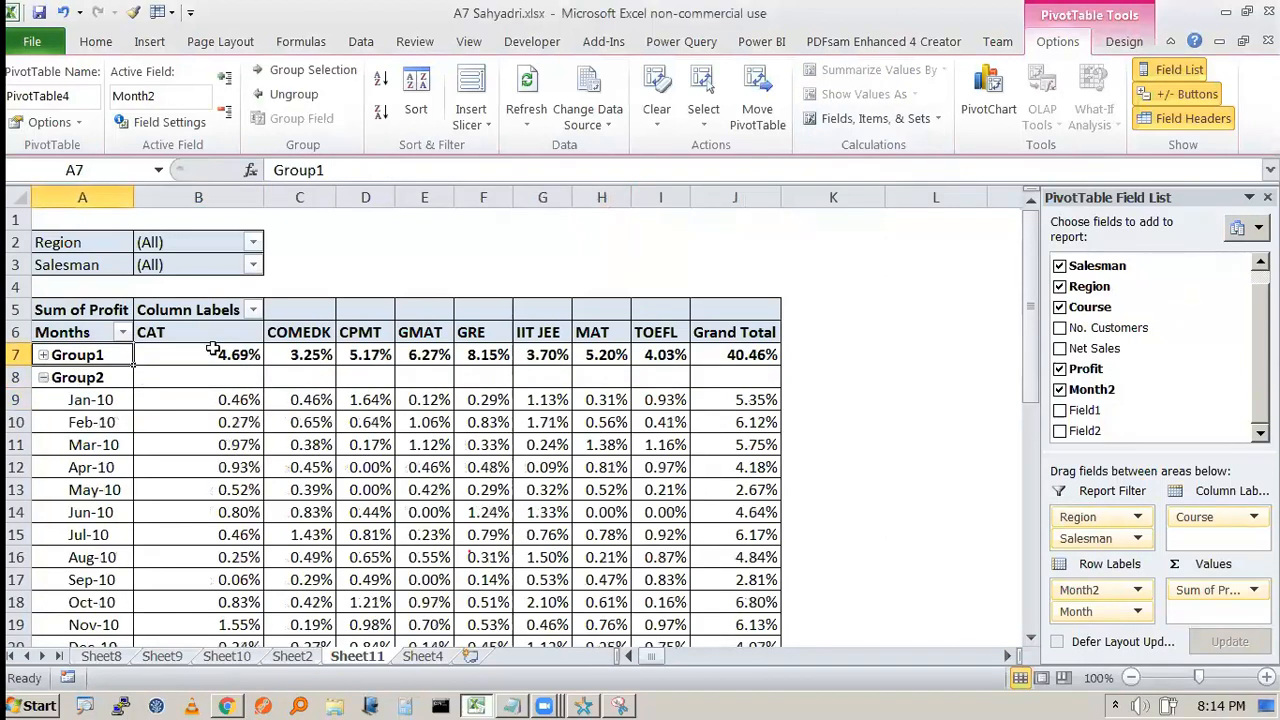
{"action": "left_click", "coordinate": [42, 356]}
{"action": "left_click", "coordinate": [250, 376]}
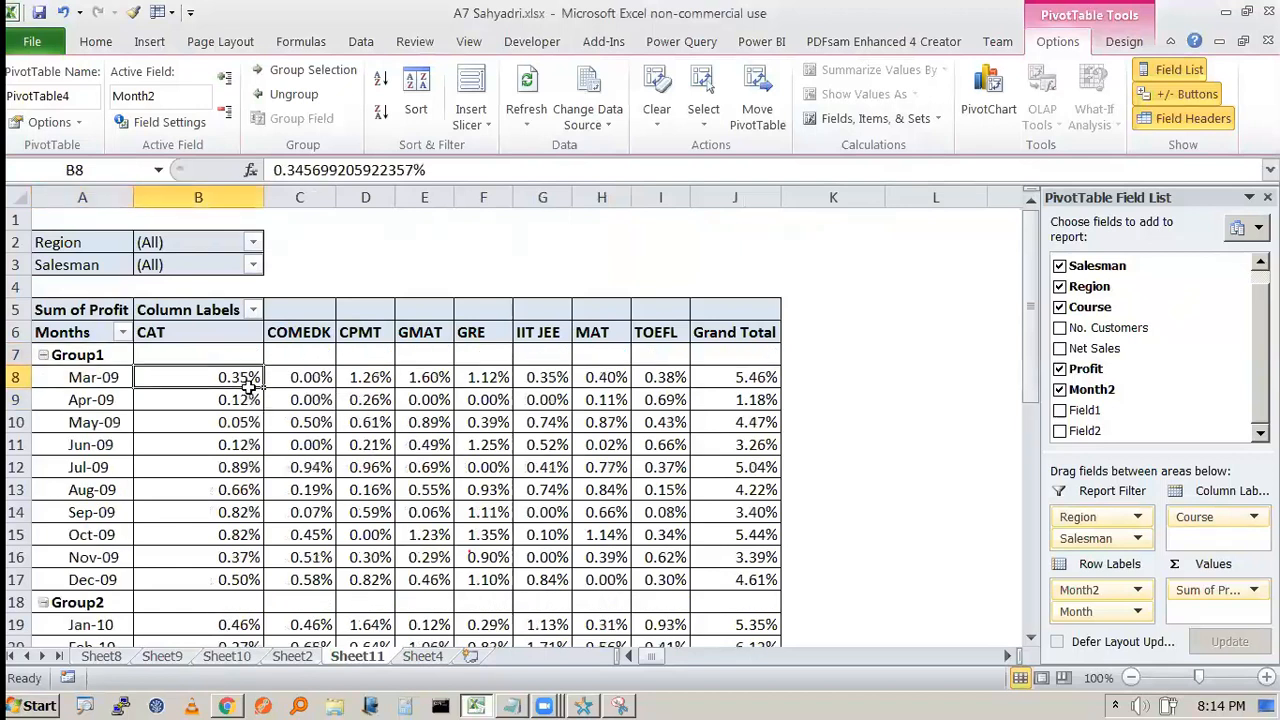
{"action": "left_click", "coordinate": [42, 356]}
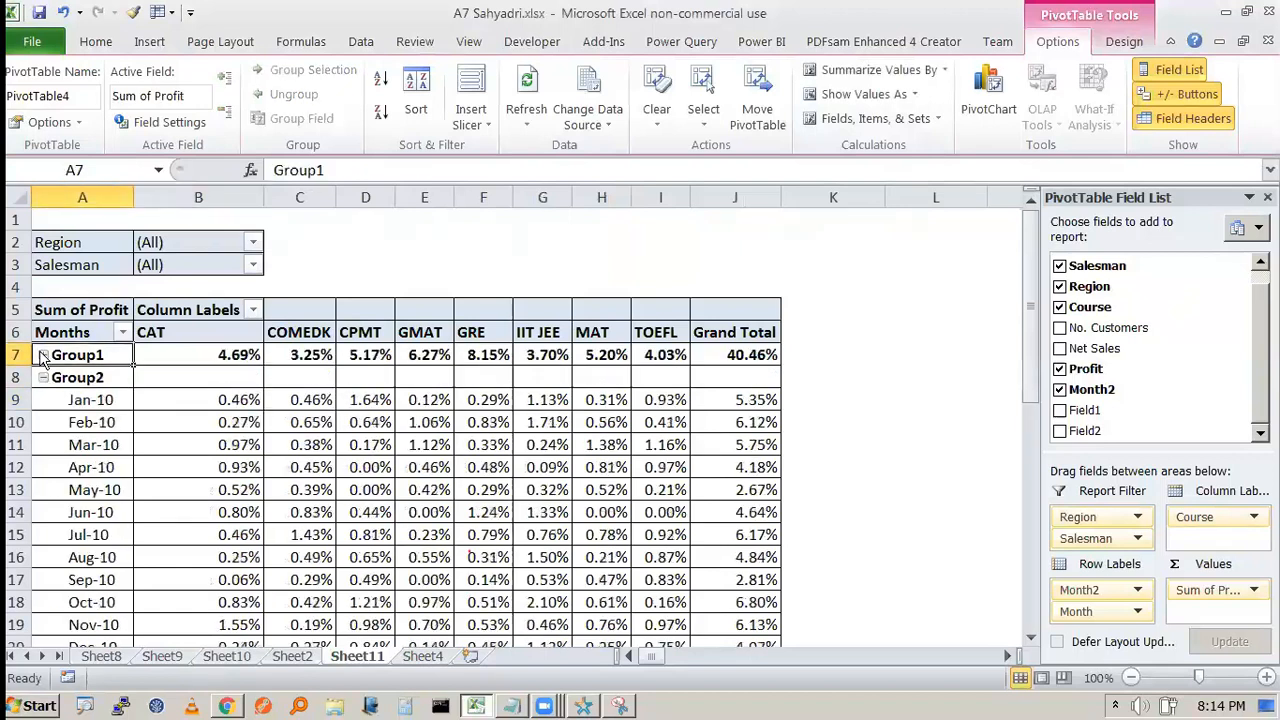
{"action": "left_click", "coordinate": [248, 358]}
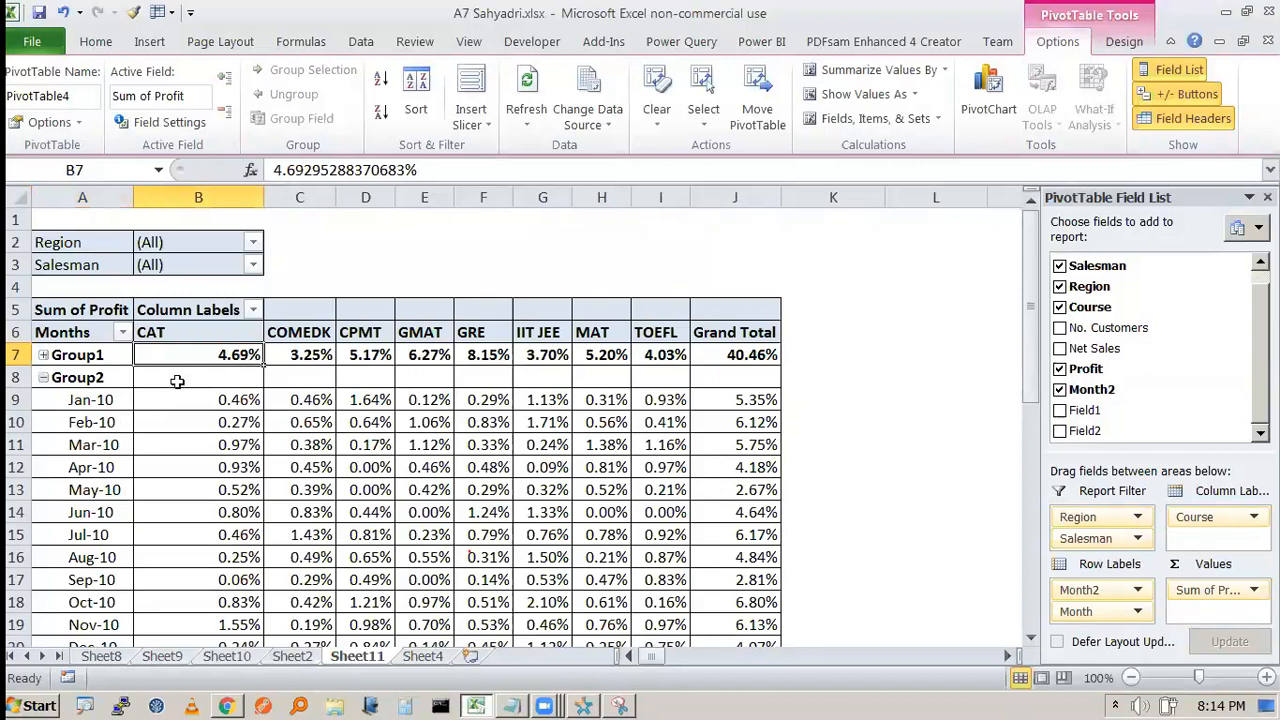
{"action": "left_click", "coordinate": [42, 378]}
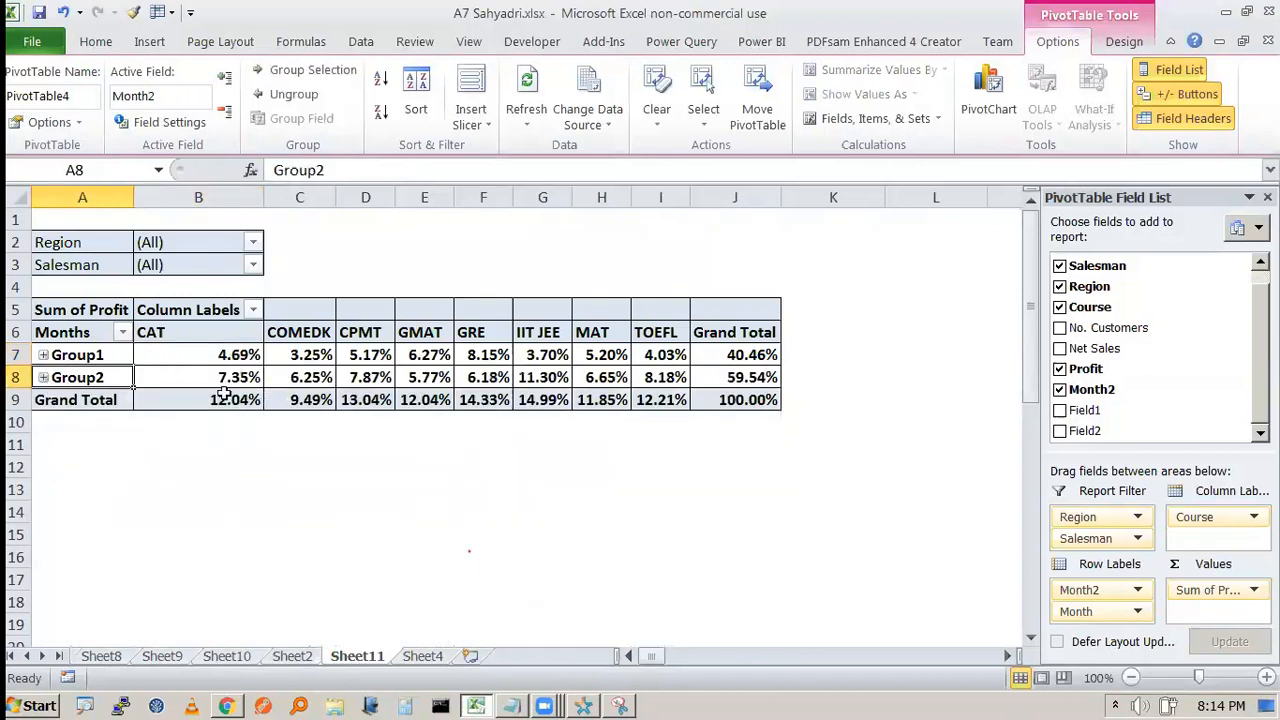
- Examine the Group1, Group2 and Grand Total percentages for individual courses, including CAT, COMEDK, GRE and IIT JEE
{"action": "left_click", "coordinate": [218, 405]}
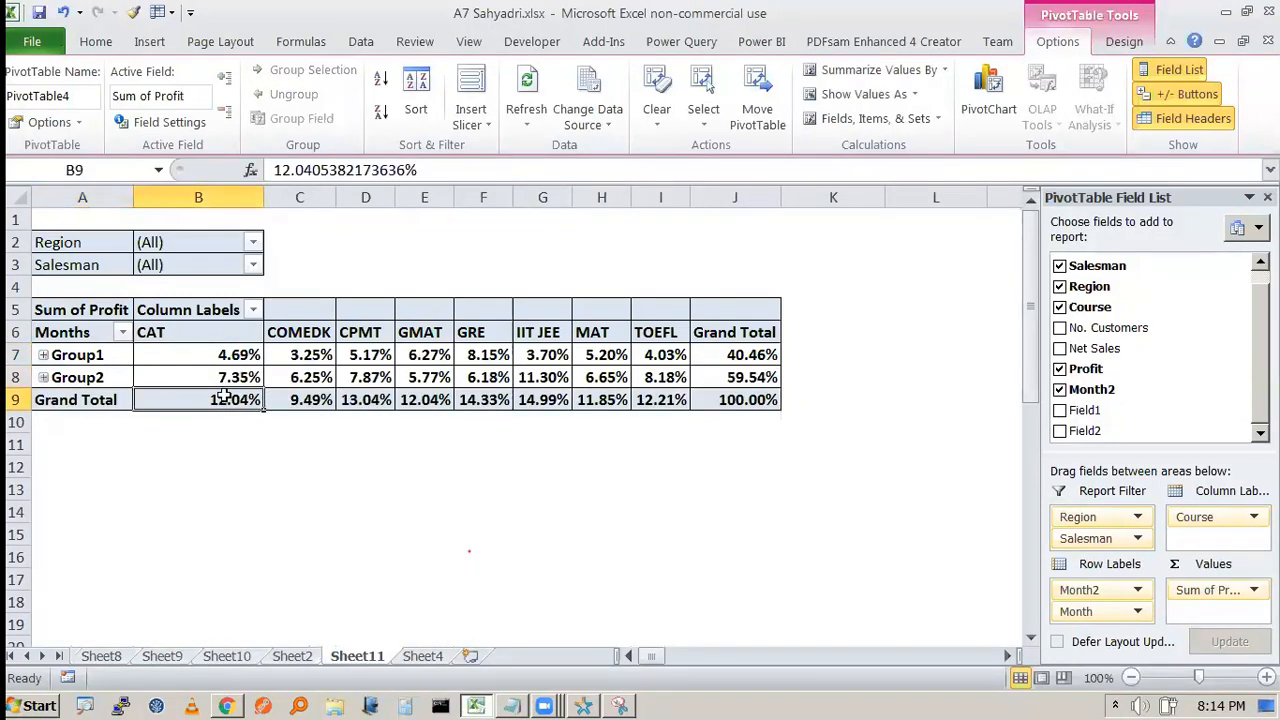
{"action": "mouse_move", "coordinate": [224, 398]}
{"action": "left_click", "coordinate": [538, 195]}
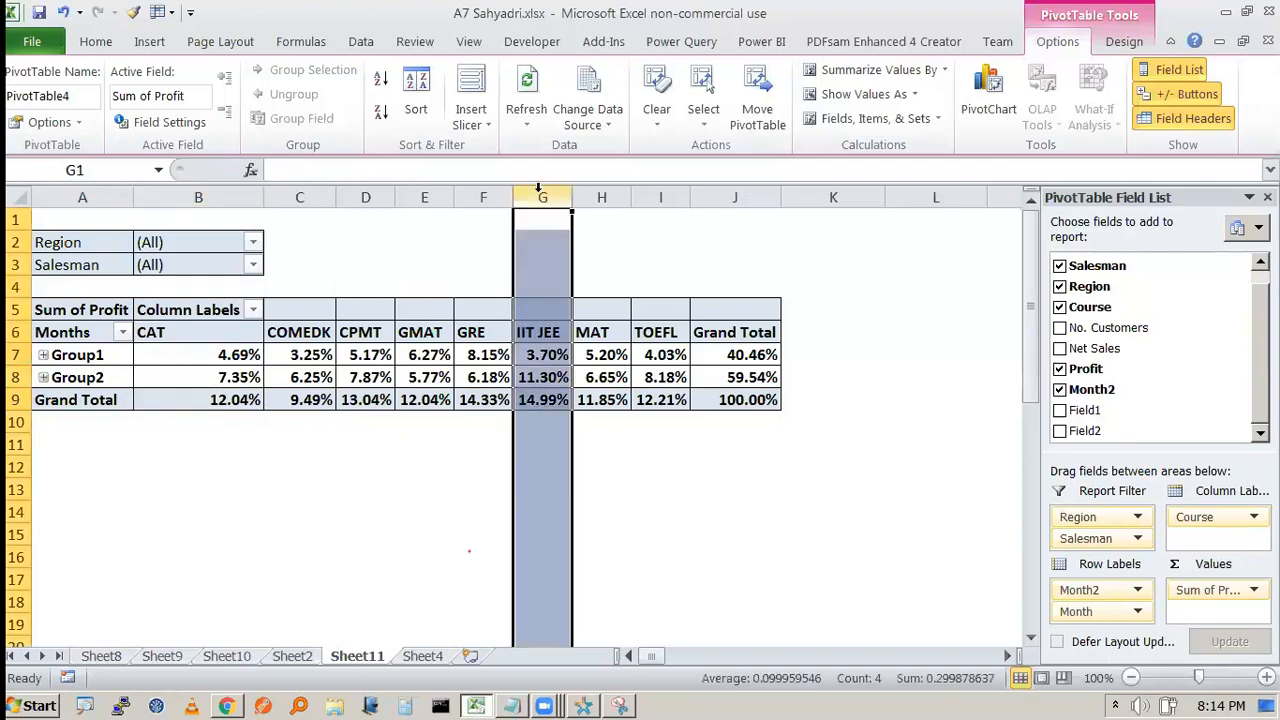
{"action": "left_click", "coordinate": [533, 400]}
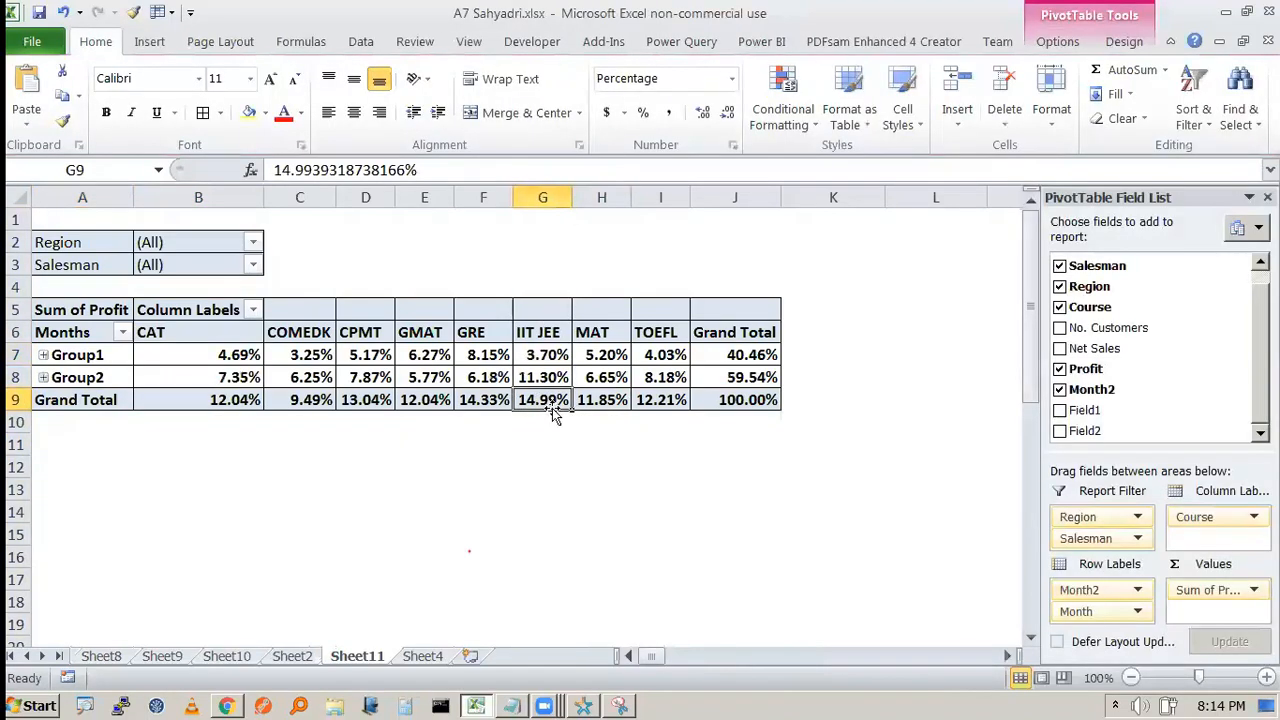
{"action": "mouse_move", "coordinate": [562, 401]}
{"action": "left_click_drag", "start_coordinate": [220, 358], "coordinate": [632, 354]}
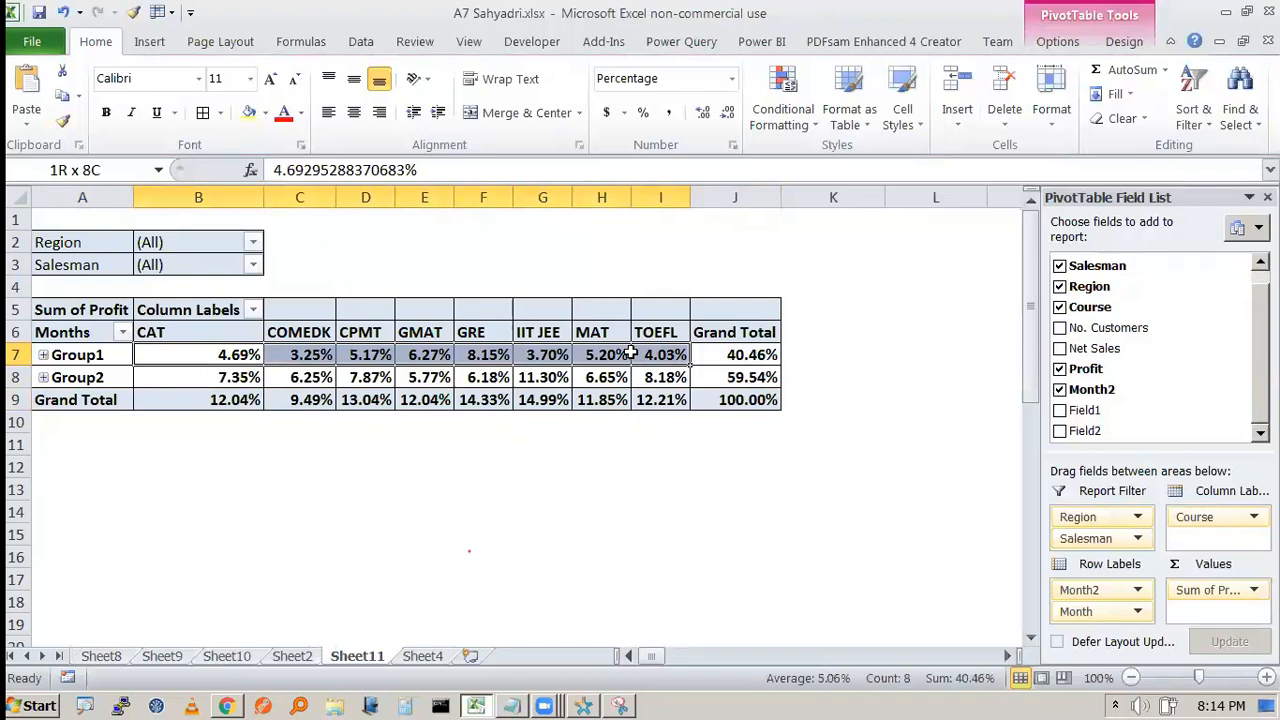
{"action": "left_click", "coordinate": [470, 357]}
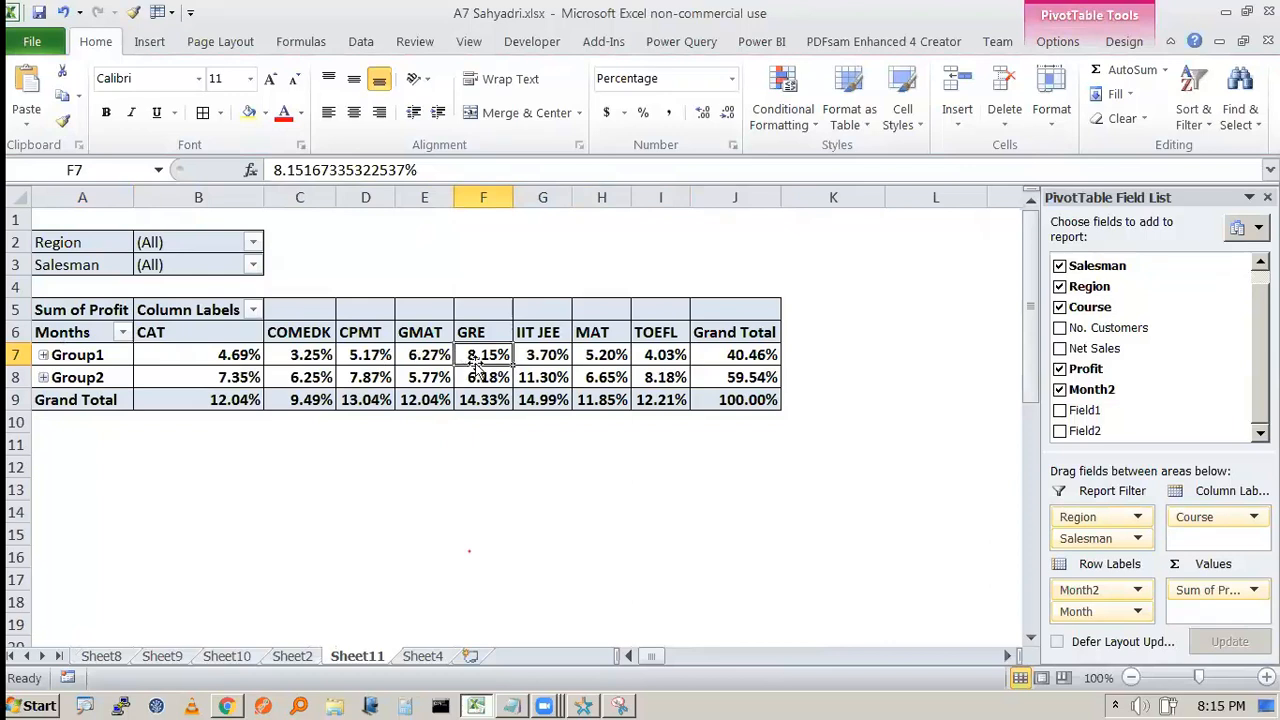
{"action": "left_click", "coordinate": [316, 358]}
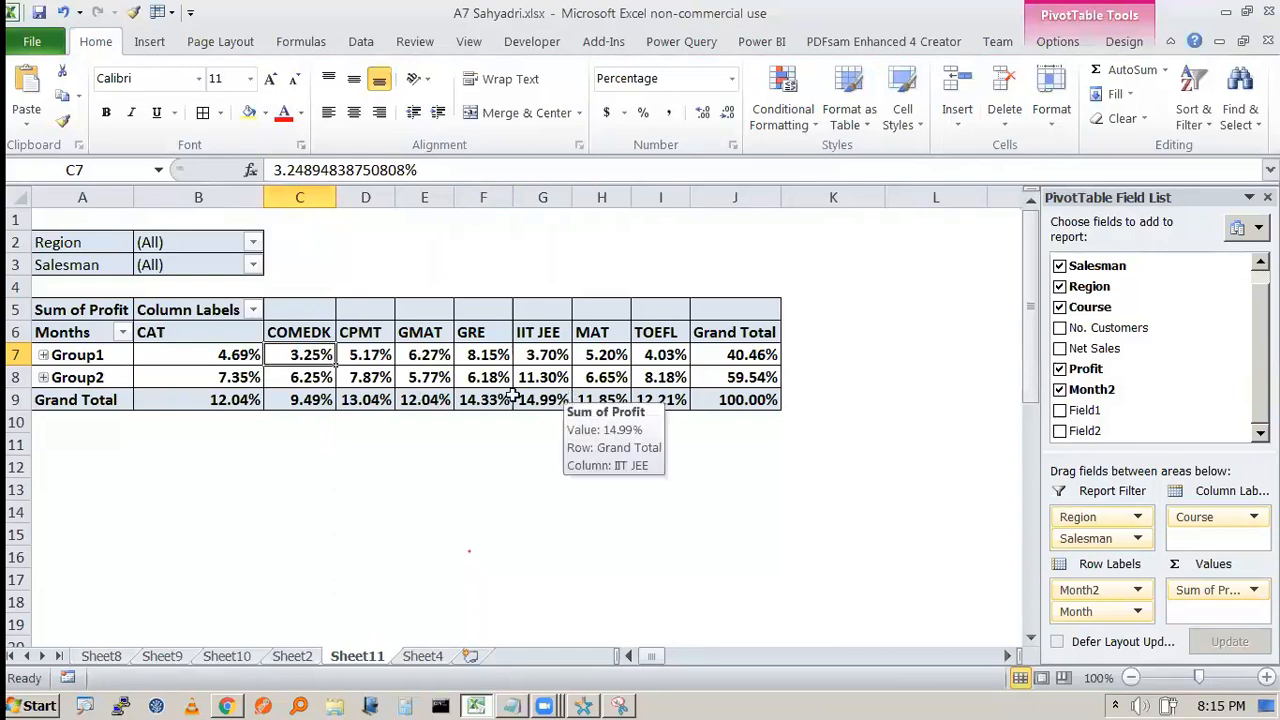
{"action": "left_click", "coordinate": [469, 377]}
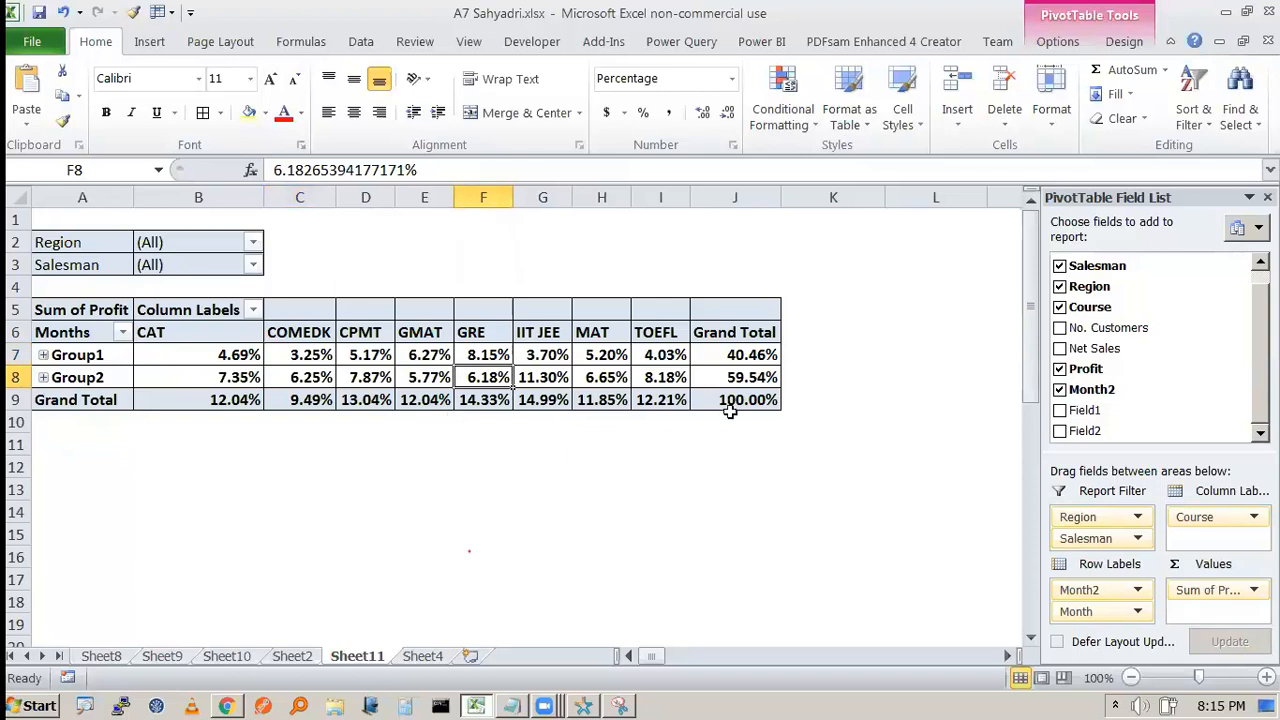
- Calculate Group1's lowest course percentage in K7 with =MIN(B7:I7)
{"action": "left_click", "coordinate": [874, 355]}
{"action": "type", "text": "=min"}
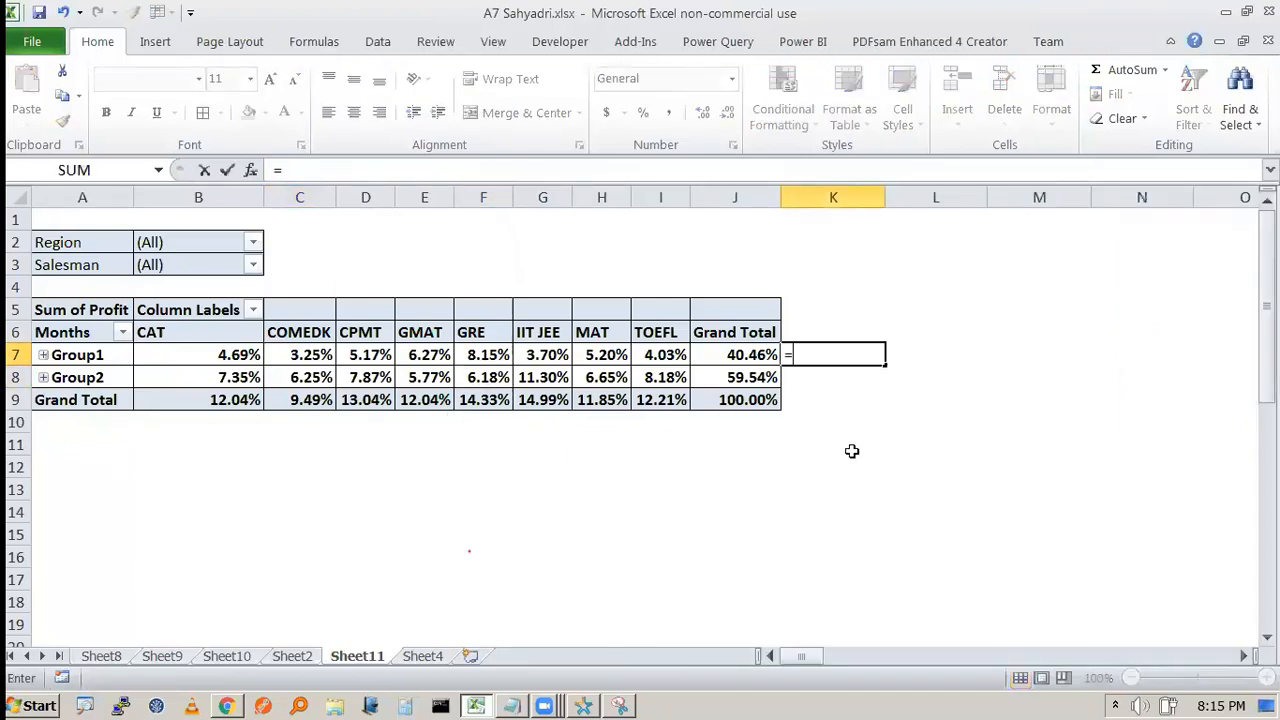
{"action": "key", "text": "Tab"}
{"action": "key", "text": "Left"}
{"action": "key", "text": "Left"}
{"action": "key", "text": "shift+Left"}
{"action": "key", "text": "ctrl+shift+Left"}
{"action": "key", "text": "shift+Right"}
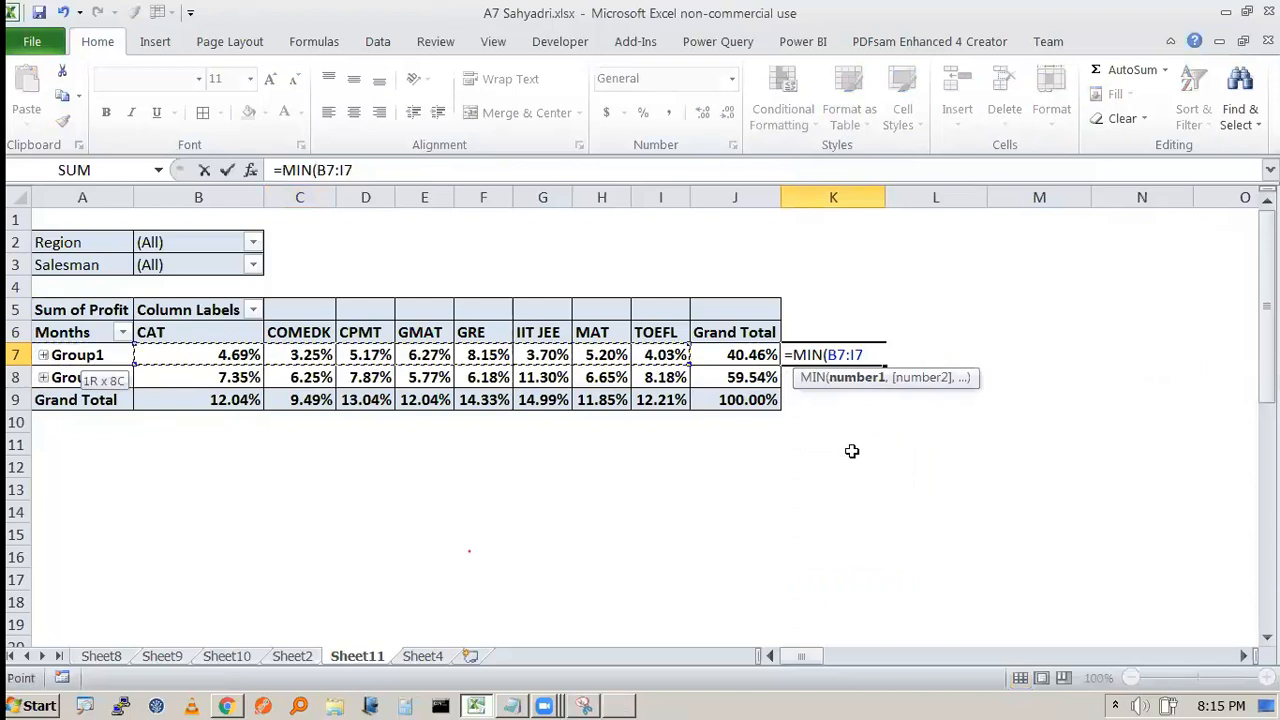
{"action": "type", "text": ")"}
{"action": "key", "text": "Return"}
{"action": "key", "text": "Up"}
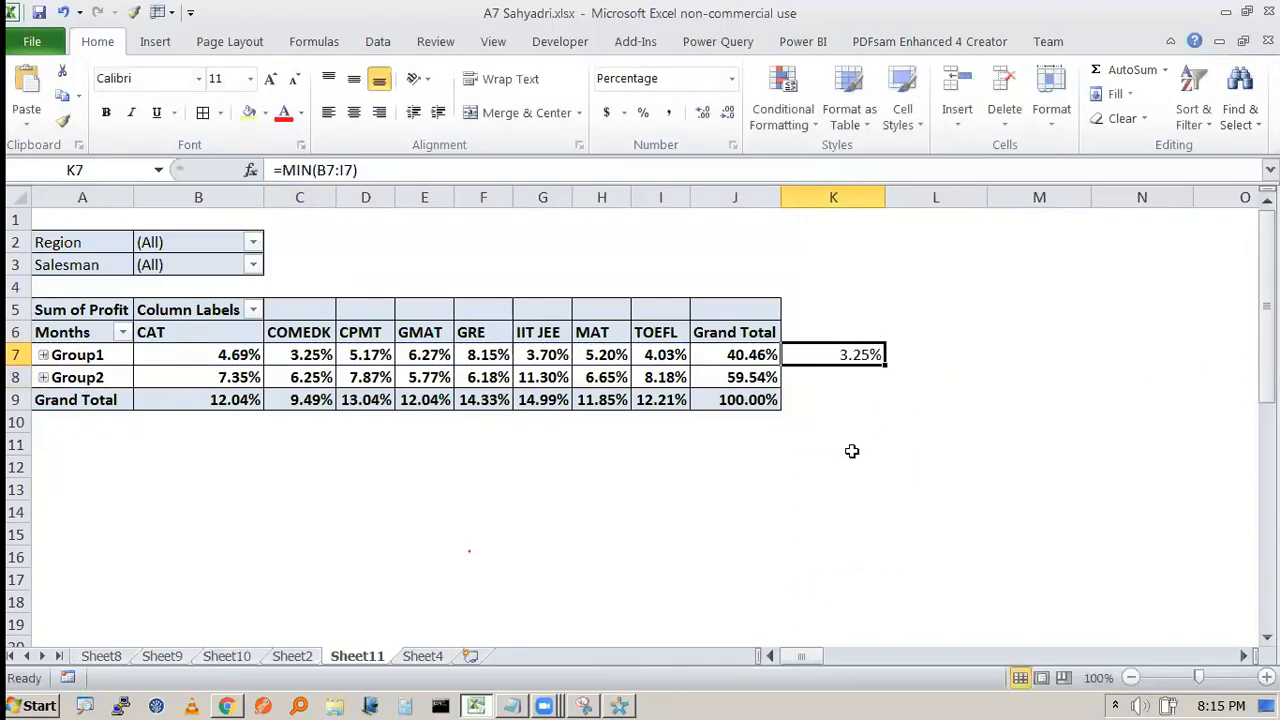
- Find the position of the K7 minimum among Group1's courses by entering =MATCH(K7,B7:I7) in L7
{"action": "key", "text": "Right"}
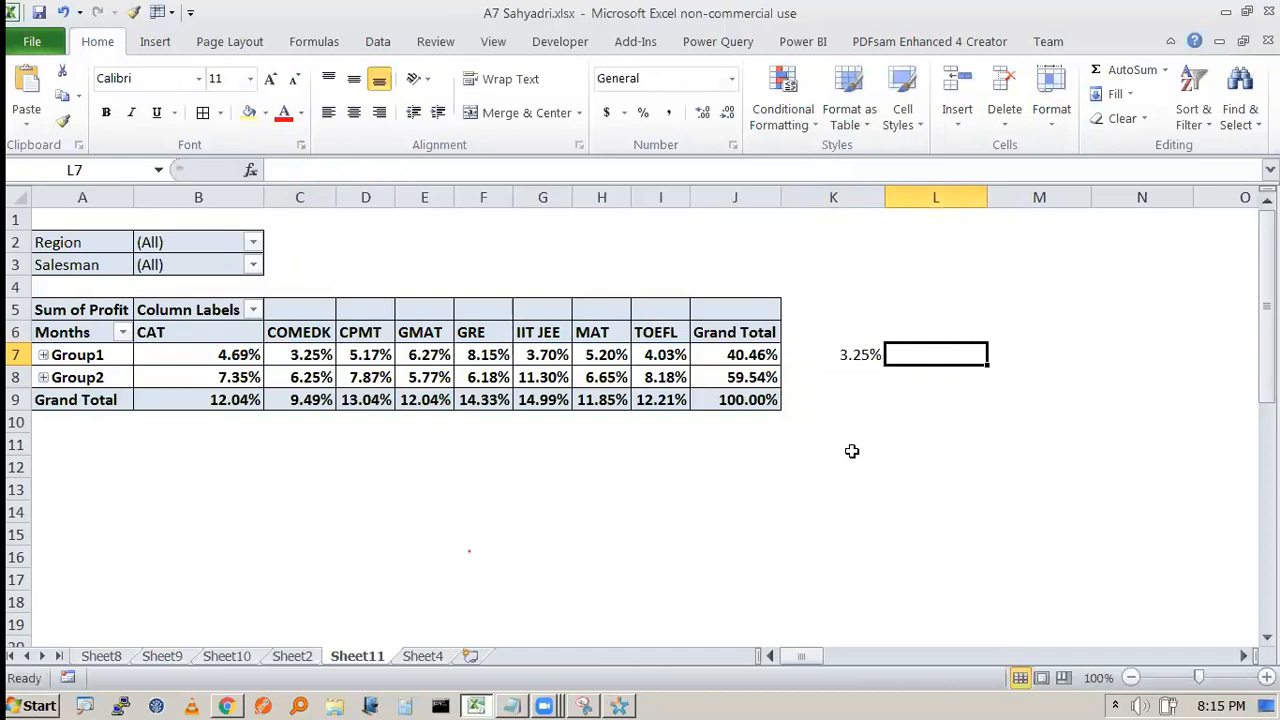
{"action": "key", "text": "Left"}
{"action": "key", "text": "Right"}
{"action": "type", "text": "=mar"}
{"action": "key", "text": "BackSpace"}
{"action": "type", "text": "t"}
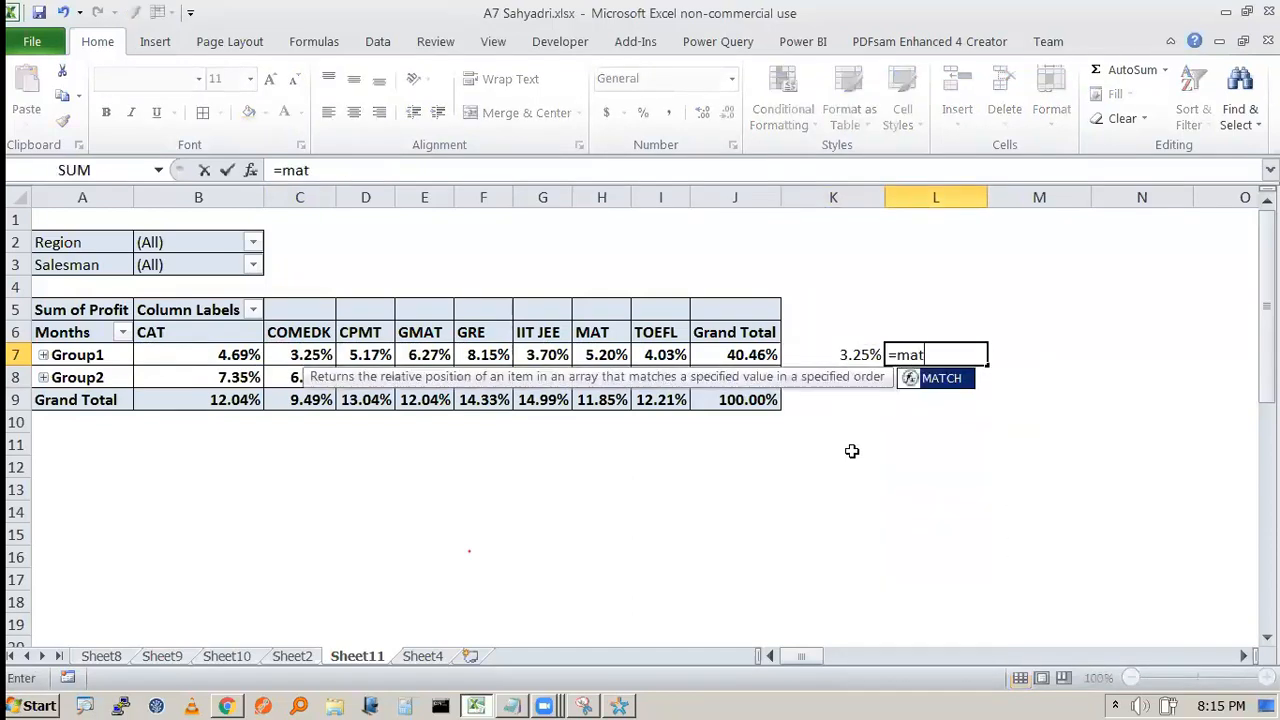
{"action": "key", "text": "Tab"}
{"action": "key", "text": "Left"}
{"action": "type", "text": ","}
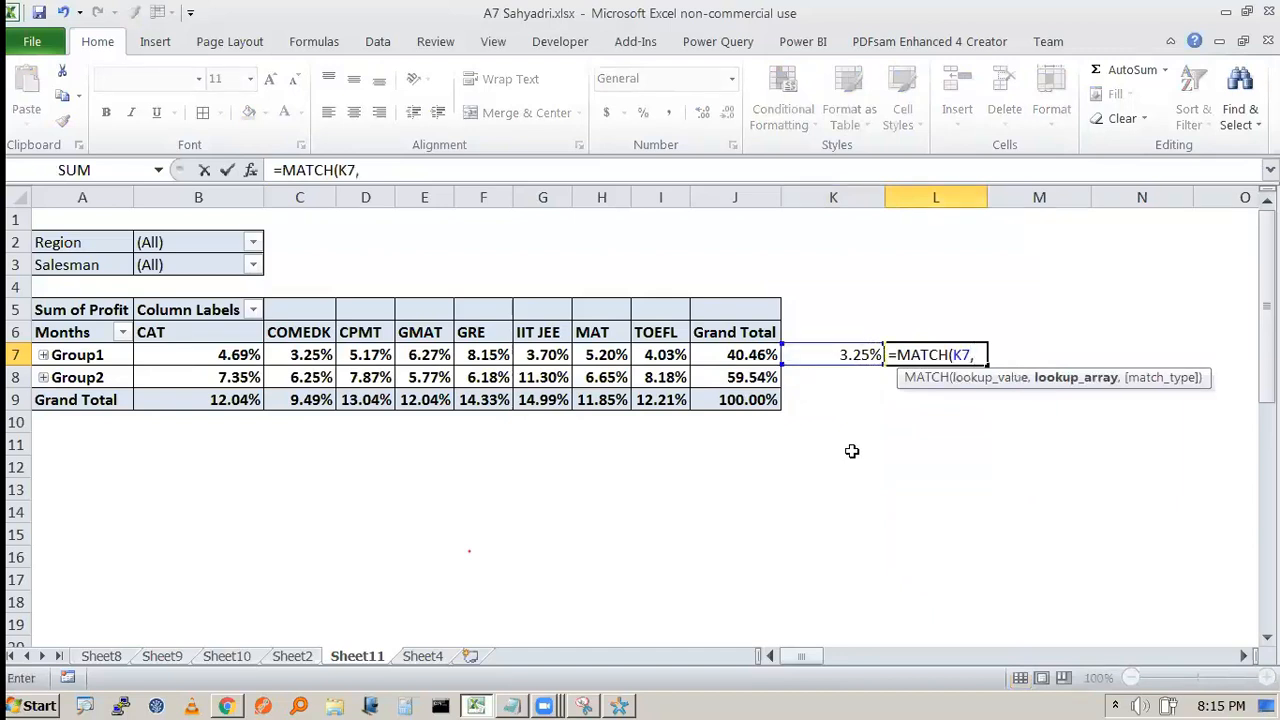
{"action": "left_click", "coordinate": [314, 352]}
{"action": "key", "text": "Left"}
{"action": "key", "text": "shift+Right"}
{"action": "key", "text": "shift+Right"}
{"action": "key", "text": "shift+Right"}
{"action": "key", "text": "shift+Right"}
{"action": "key", "text": "shift+Right"}
{"action": "key", "text": "shift+Right"}
{"action": "key", "text": "shift+Right"}
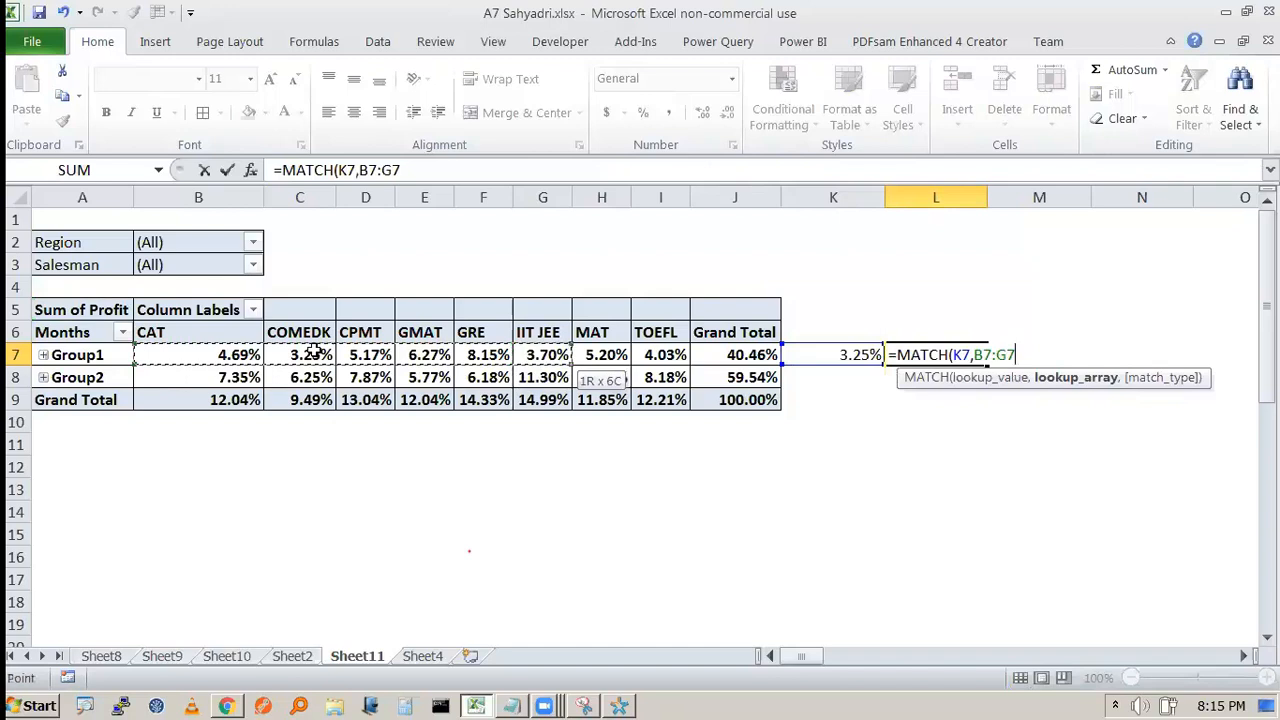
{"action": "type", "text": ")"}
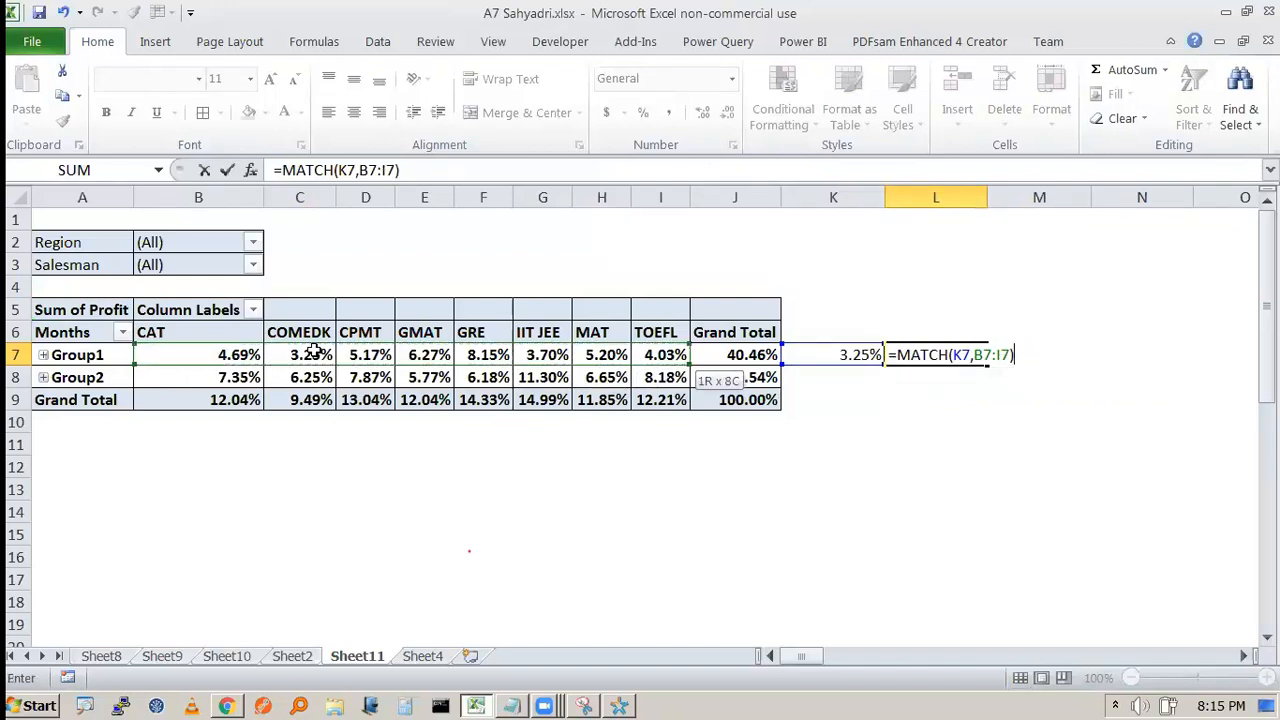
{"action": "key", "text": "Return"}
{"action": "key", "text": "Up"}
- Wrap the L7 formula in INDEX to return the course name, giving =INDEX(B6:I6,MATCH(K7,B7:I7))
{"action": "key", "text": "F2"}
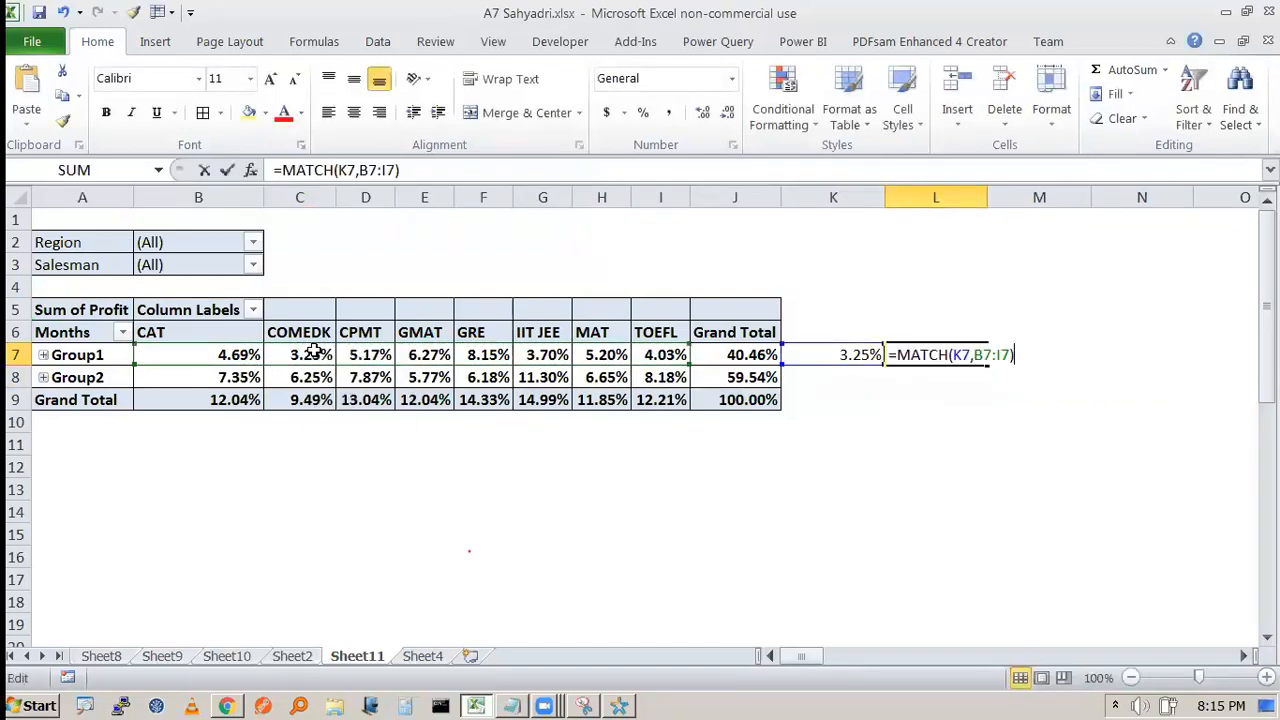
{"action": "key", "text": "Left"}
{"action": "key", "text": "Left"}
{"action": "key", "text": "Left"}
{"action": "key", "text": "Left"}
{"action": "key", "text": "Left"}
{"action": "key", "text": "Left"}
{"action": "key", "text": "Left"}
{"action": "key", "text": "Left"}
{"action": "key", "text": "Left"}
{"action": "key", "text": "Left"}
{"action": "key", "text": "Left"}
{"action": "key", "text": "Left"}
{"action": "key", "text": "Left"}
{"action": "key", "text": "Left"}
{"action": "key", "text": "Left"}
{"action": "type", "text": "ind"}
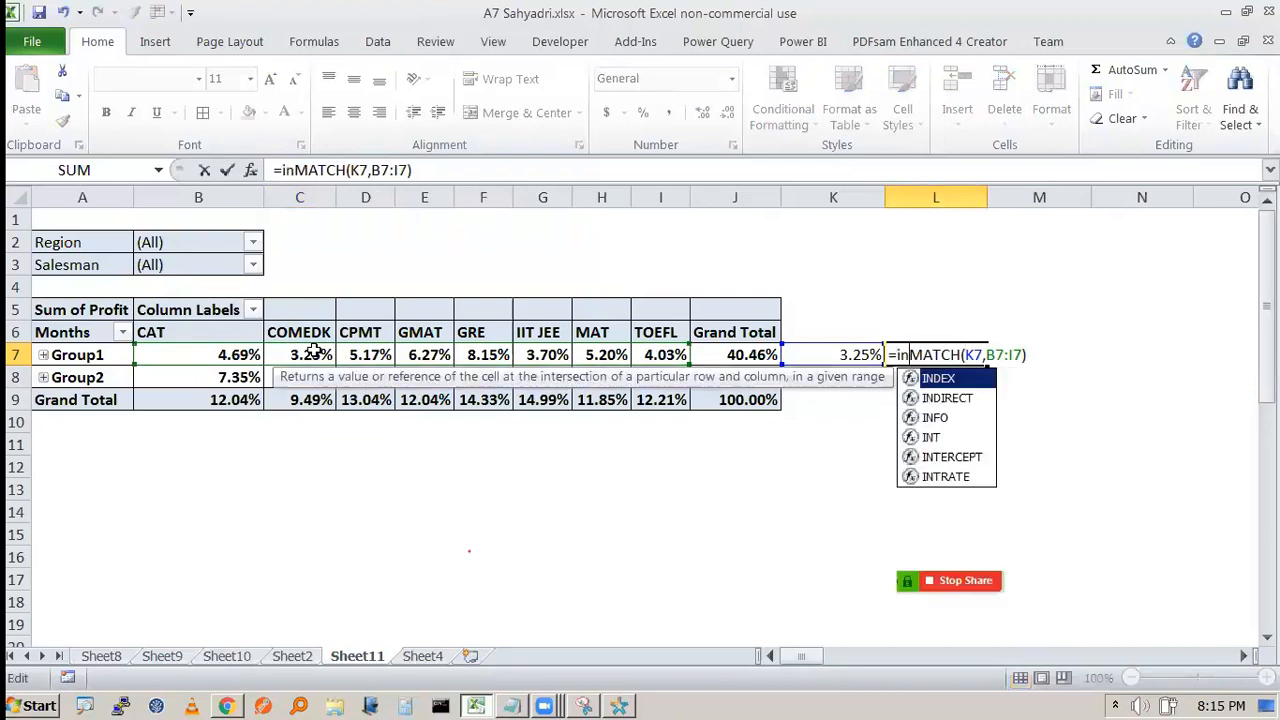
{"action": "key", "text": "Tab"}
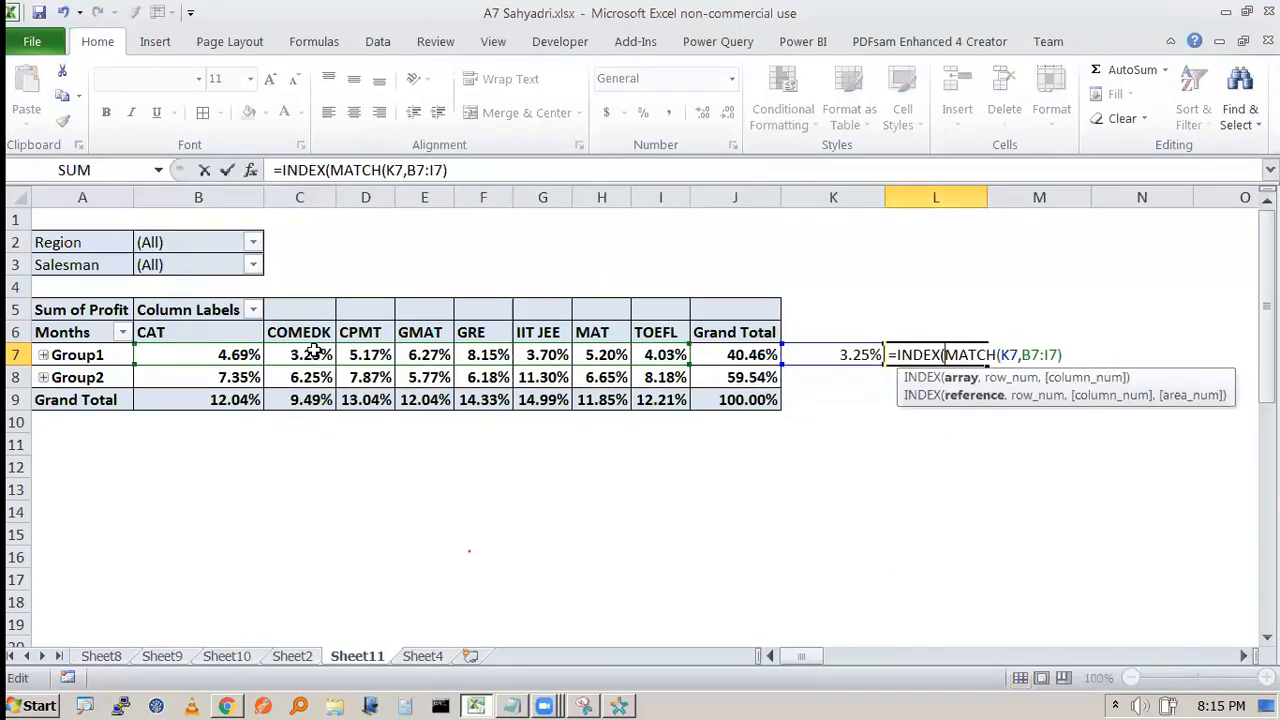
{"action": "left_click", "coordinate": [186, 332]}
{"action": "key", "text": "shift+Right"}
{"action": "key", "text": "shift+Right"}
{"action": "key", "text": "shift+Right"}
{"action": "key", "text": "shift+Right"}
{"action": "key", "text": "shift+Right"}
{"action": "key", "text": "shift+Right"}
{"action": "key", "text": "shift+Right"}
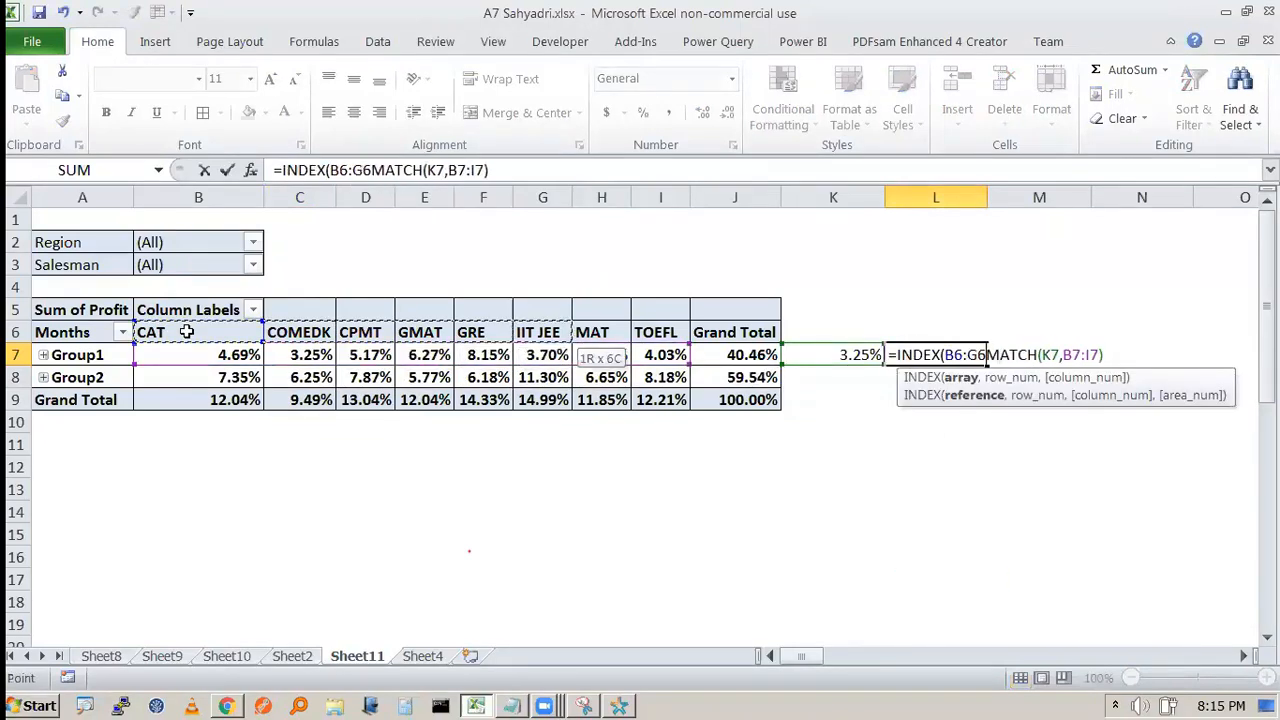
{"action": "type", "text": ","}
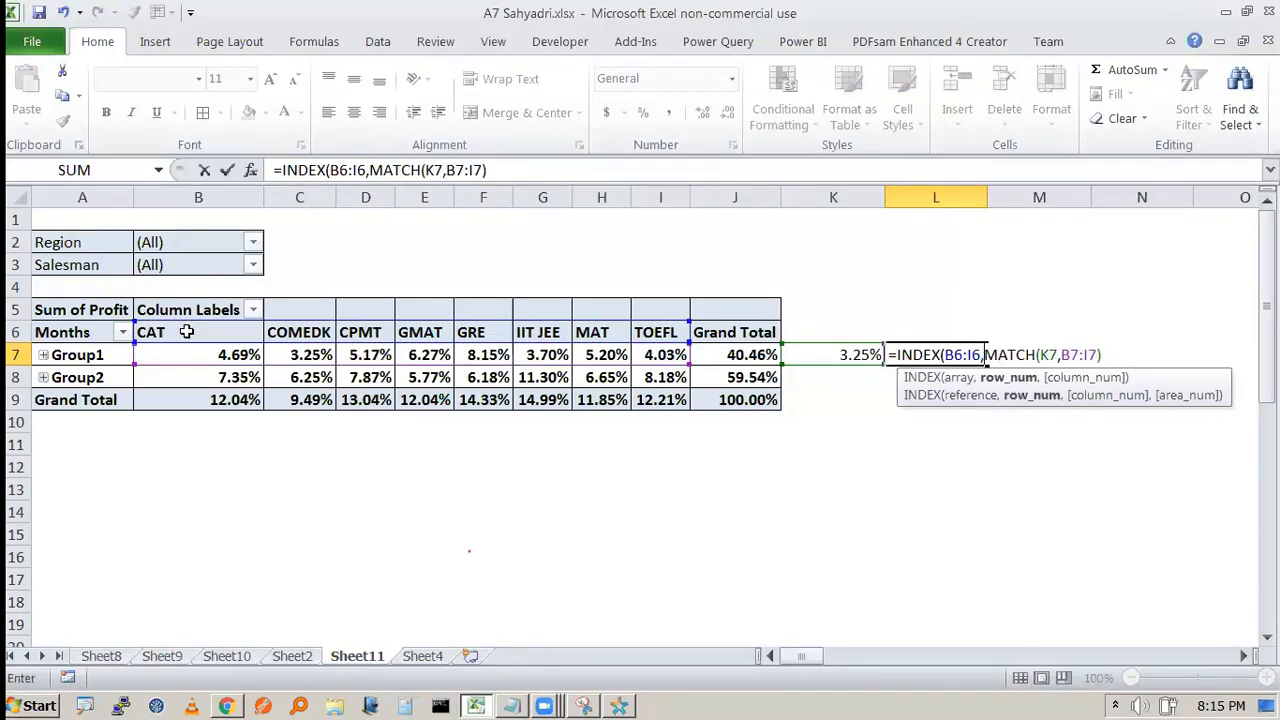
{"action": "left_click", "coordinate": [498, 168]}
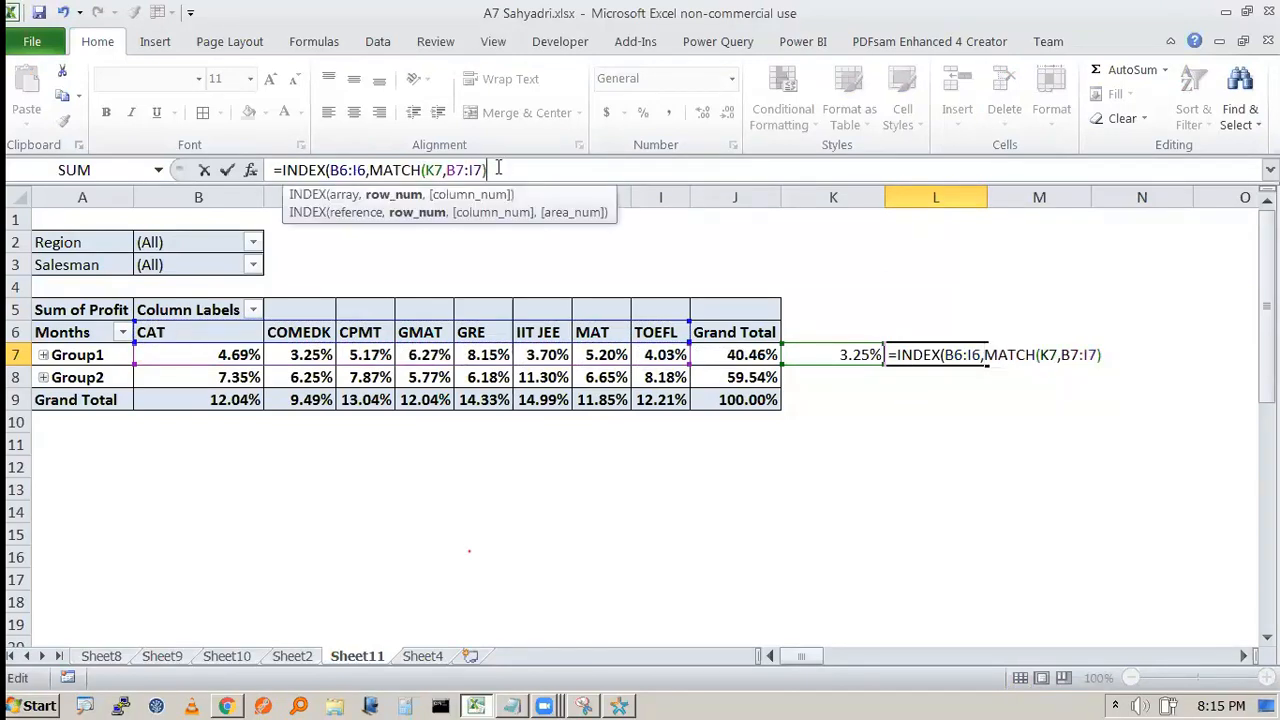
{"action": "type", "text": ","}
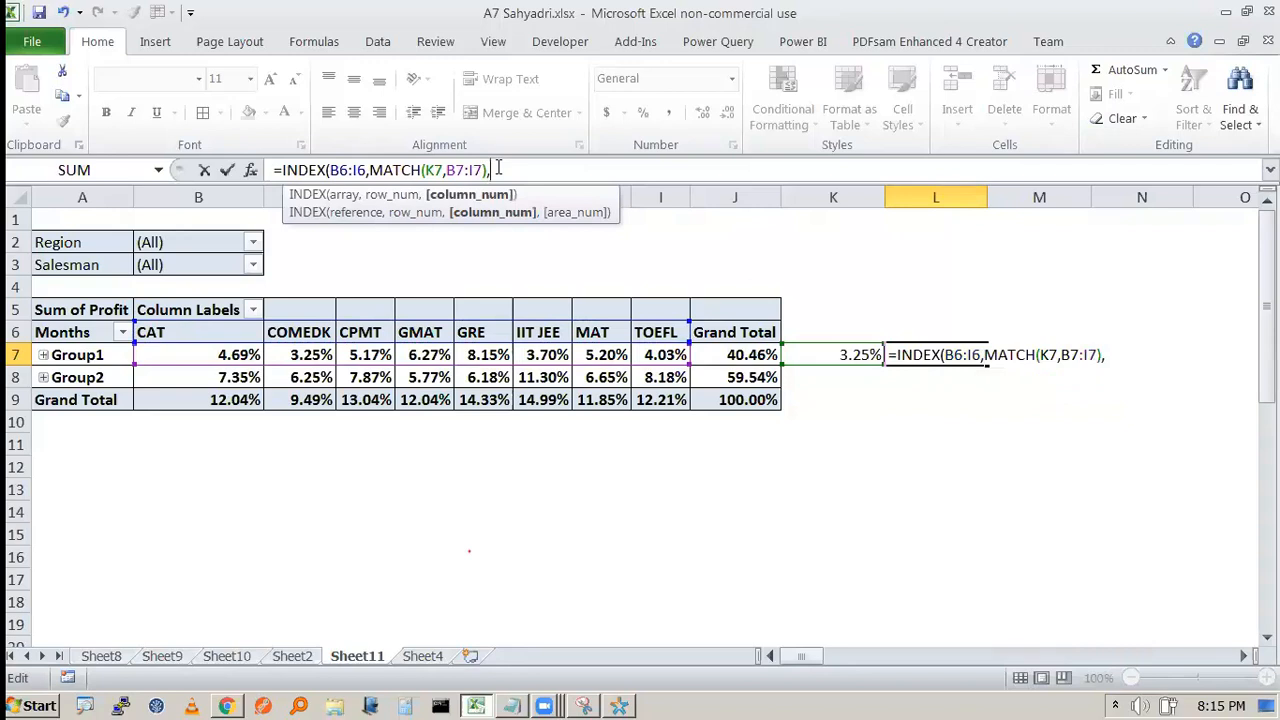
{"action": "key", "text": "BackSpace"}
{"action": "type", "text": ")"}
{"action": "key", "text": "Return"}
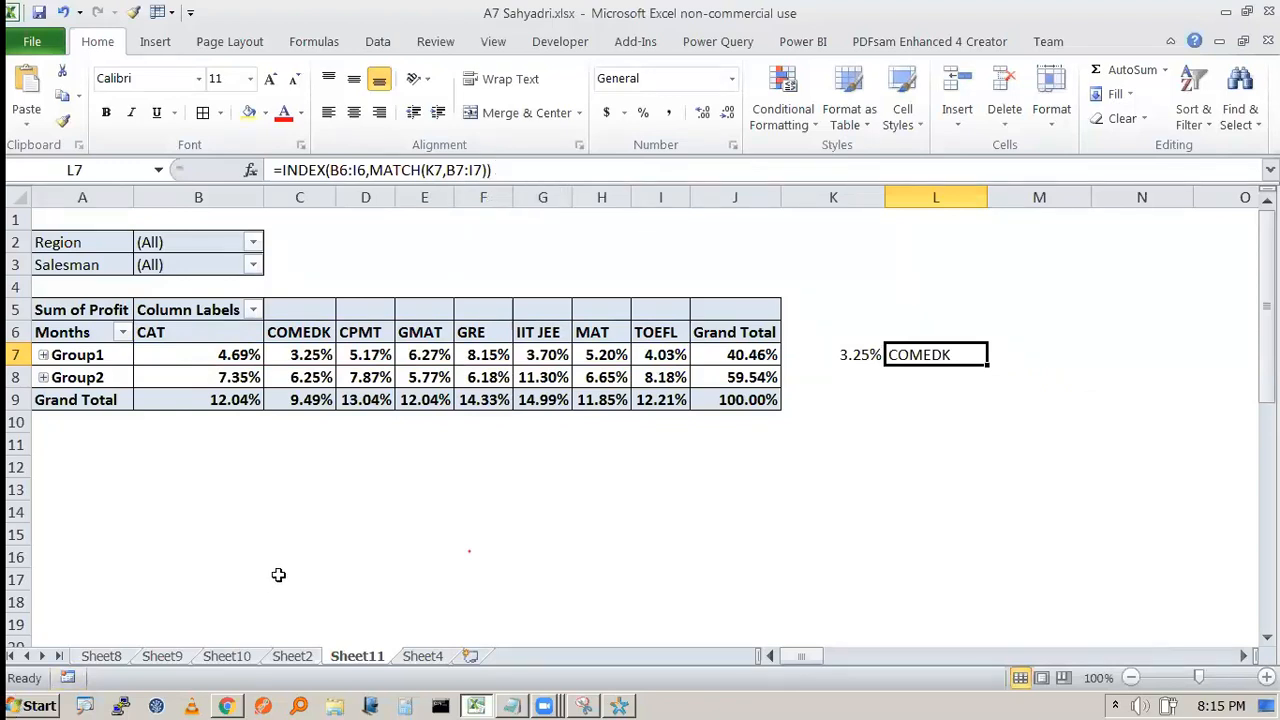
- Inspect the MIN formula in K7 and the INDEX and MATCH formula in L7
{"action": "double_click", "coordinate": [937, 358]}
{"action": "key", "text": "Escape"}
{"action": "left_click", "coordinate": [856, 352]}
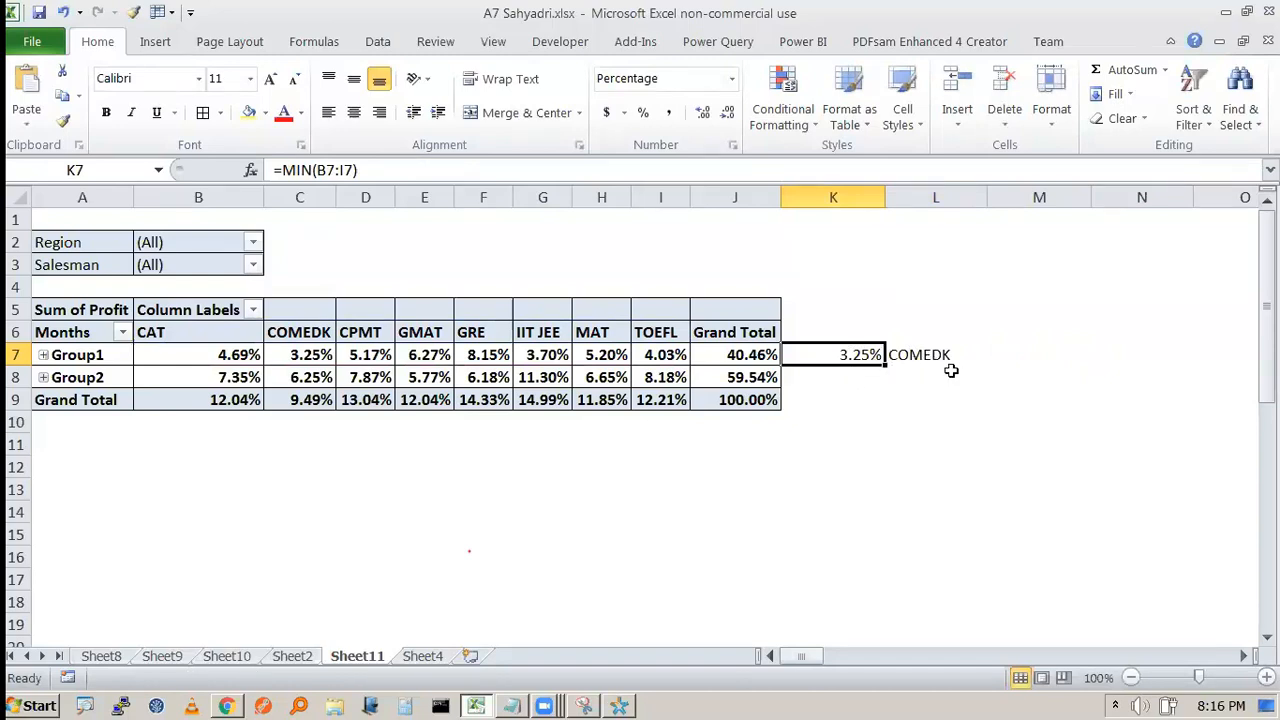
{"action": "key", "text": "F2"}
{"action": "key", "text": "Escape"}
{"action": "left_click", "coordinate": [903, 354]}
{"action": "key", "text": "F2"}
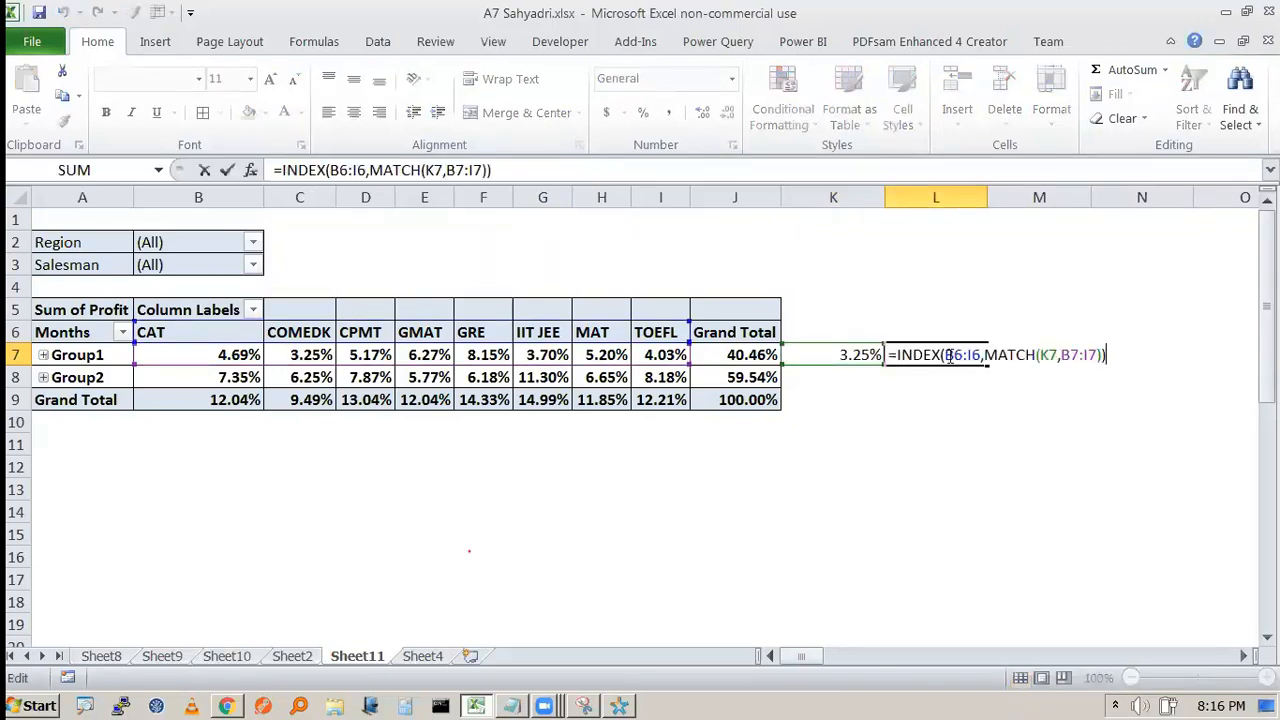
- Review the available summary functions and value display calculations for the pivot table's Sum of Profit
{"action": "left_click", "coordinate": [424, 355]}
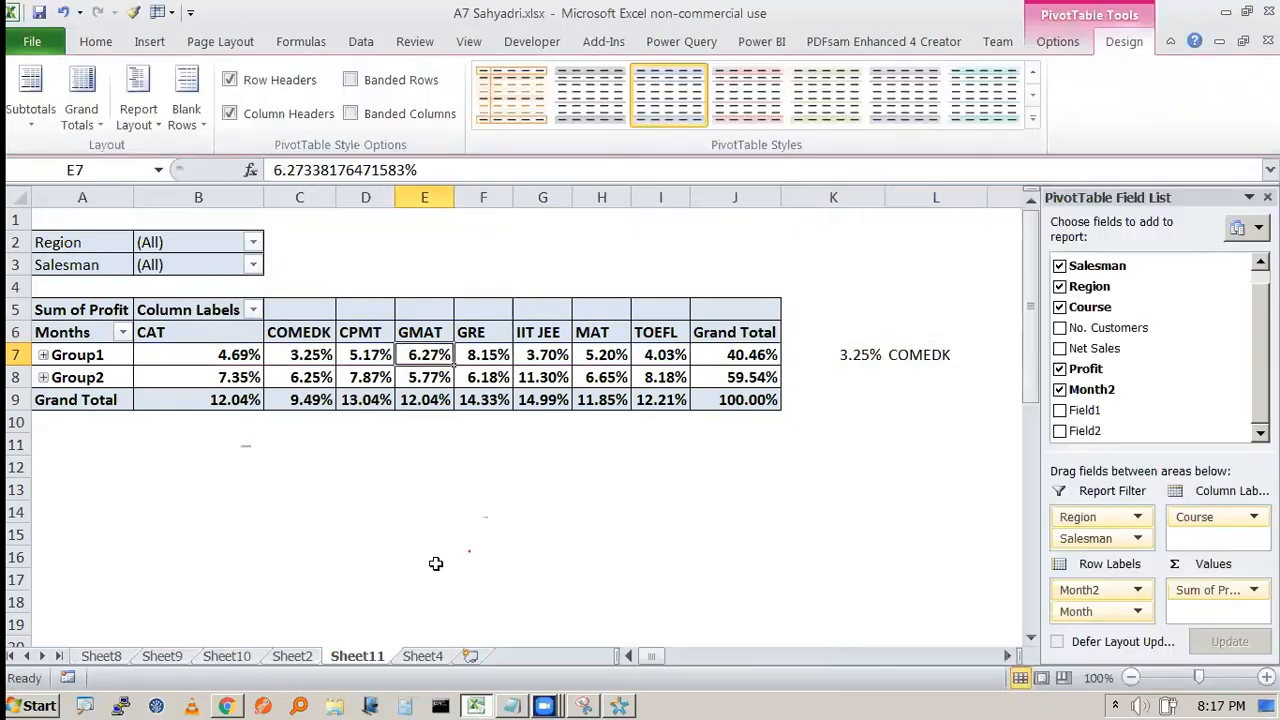
{"action": "left_click", "coordinate": [1057, 43]}
{"action": "left_click", "coordinate": [944, 70]}
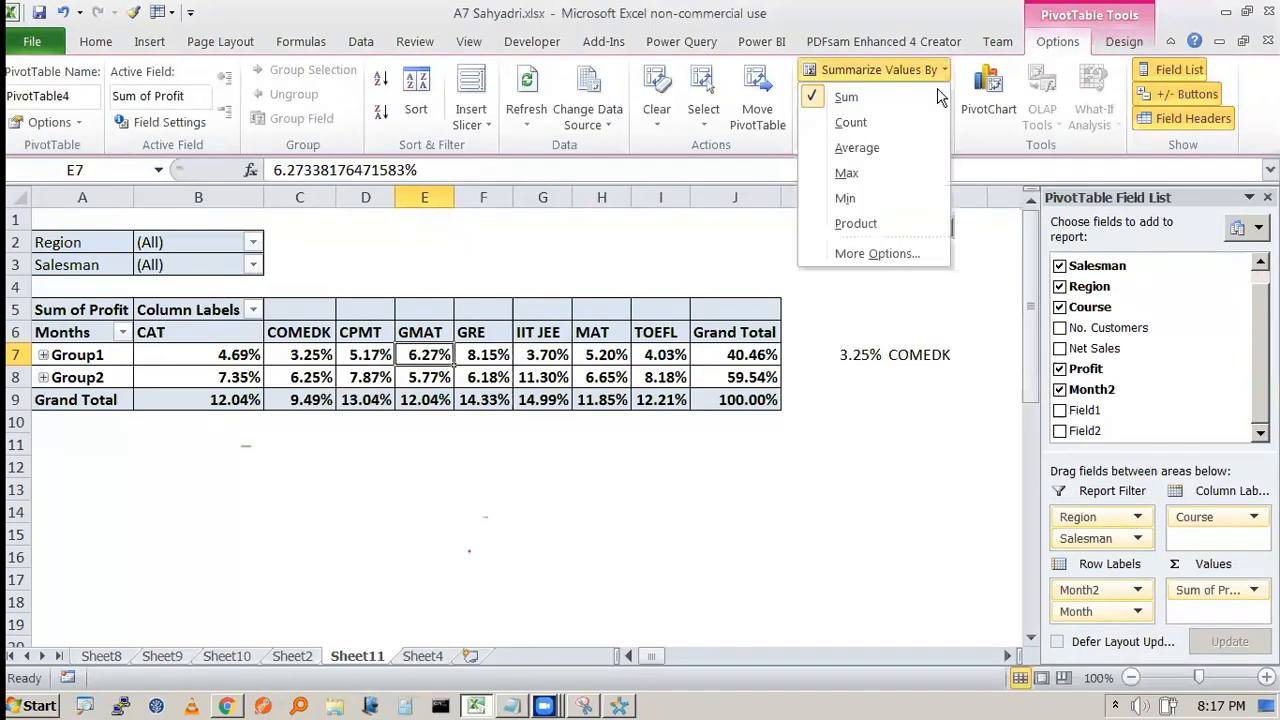
{"action": "left_click", "coordinate": [903, 94]}
{"action": "left_click", "coordinate": [903, 94]}
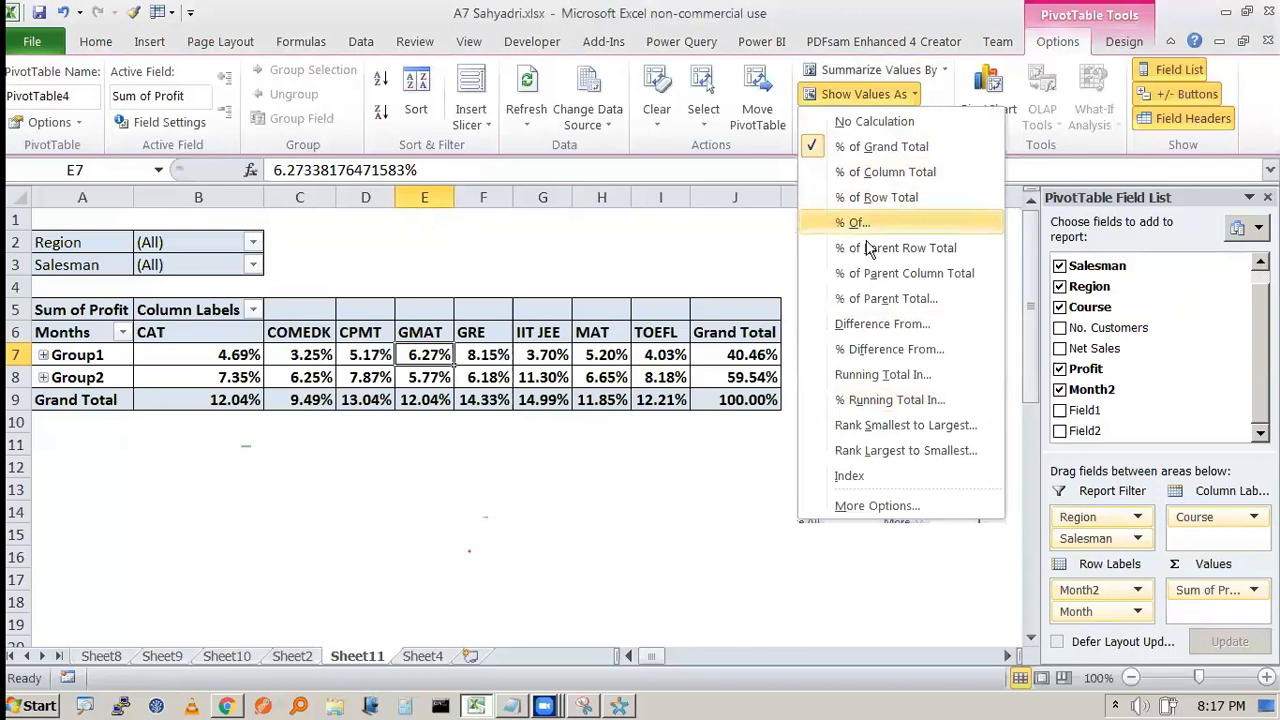
{"action": "left_click", "coordinate": [823, 356]}
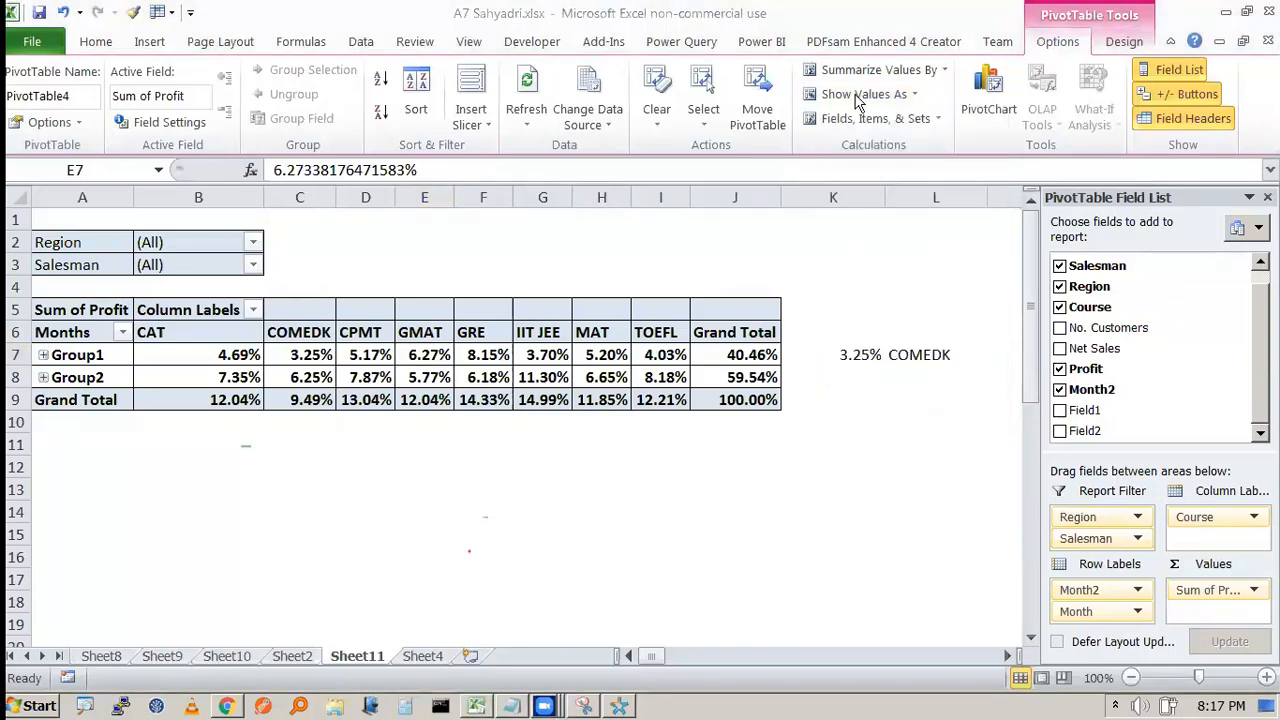
- Show the pivot table's profit values as % of Column Total
{"action": "left_click", "coordinate": [906, 89]}
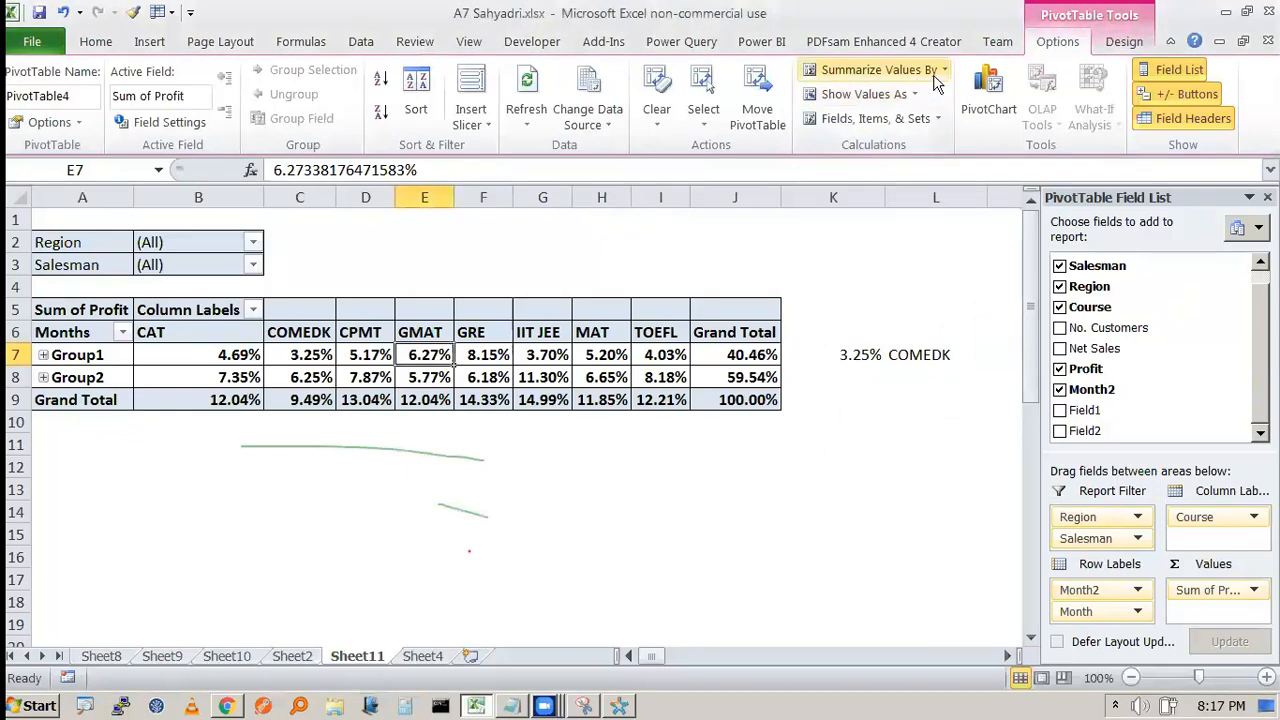
{"action": "left_click", "coordinate": [937, 76]}
{"action": "left_click", "coordinate": [934, 71]}
{"action": "left_click", "coordinate": [932, 71]}
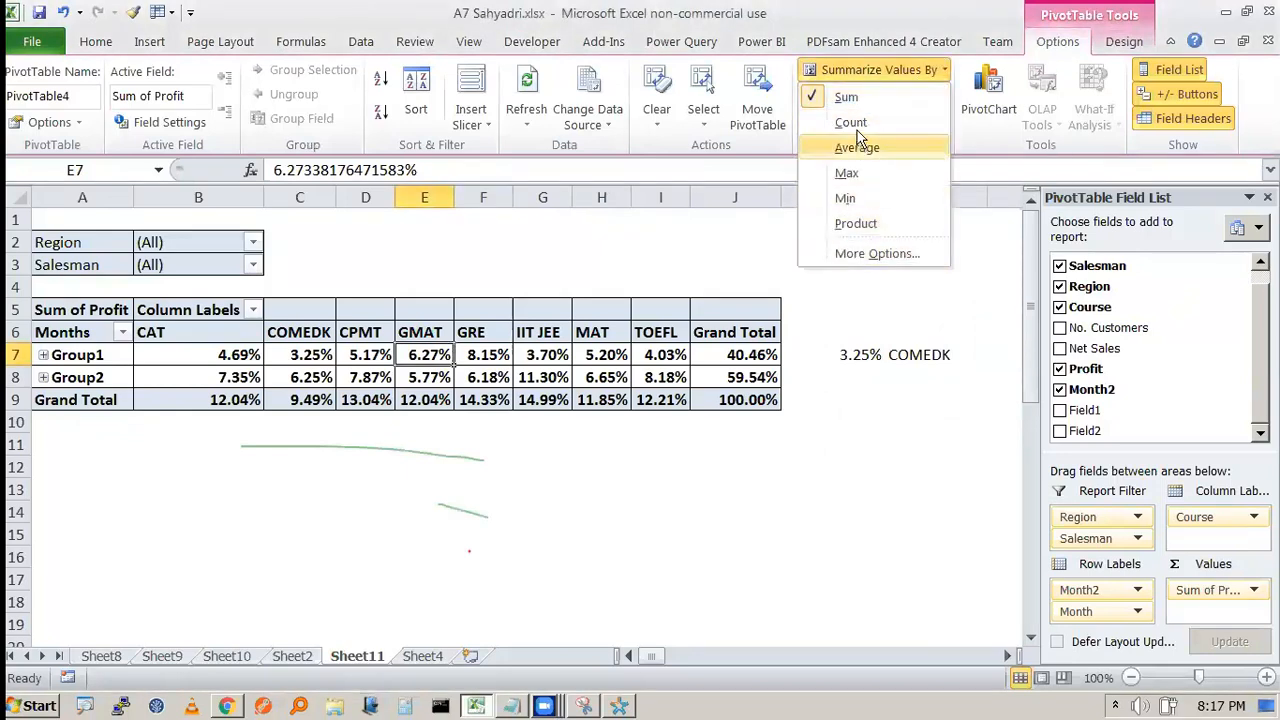
{"action": "left_click", "coordinate": [900, 72]}
{"action": "left_click", "coordinate": [907, 96]}
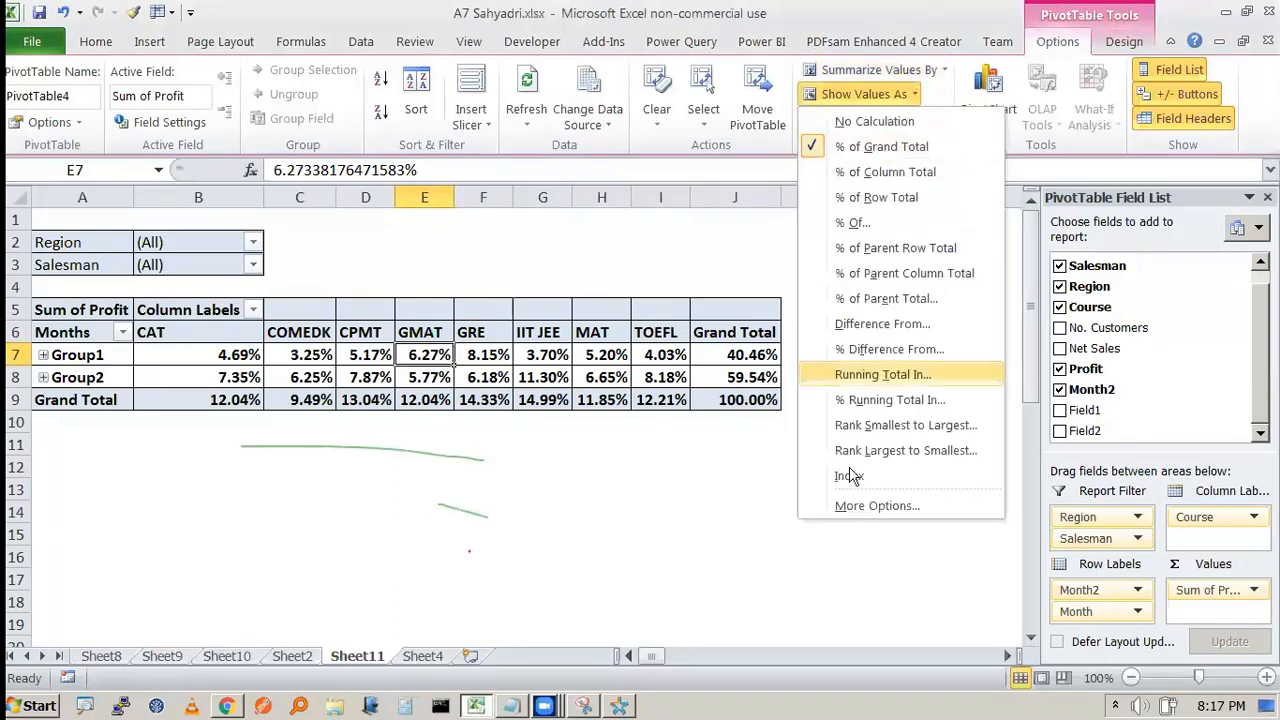
{"action": "left_click", "coordinate": [877, 173]}
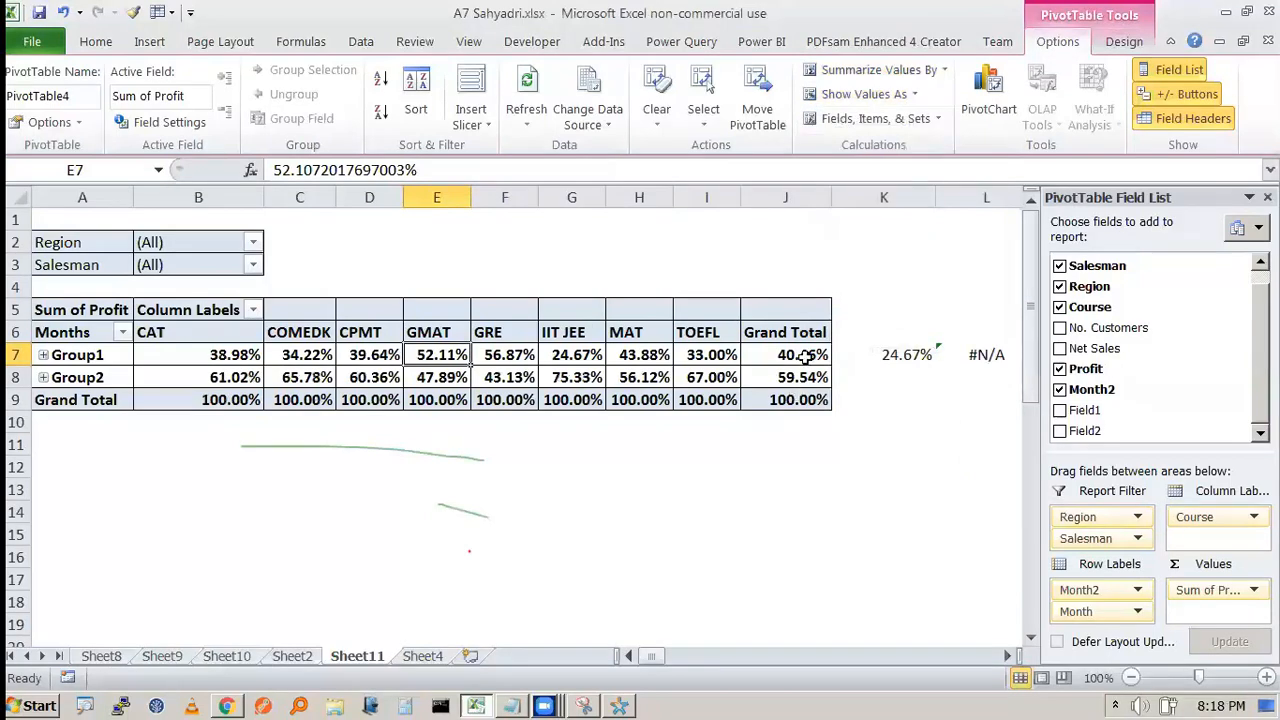
- Show the pivot table's profit values as % of Row Total
{"action": "left_click", "coordinate": [878, 118]}
{"action": "left_click", "coordinate": [900, 94]}
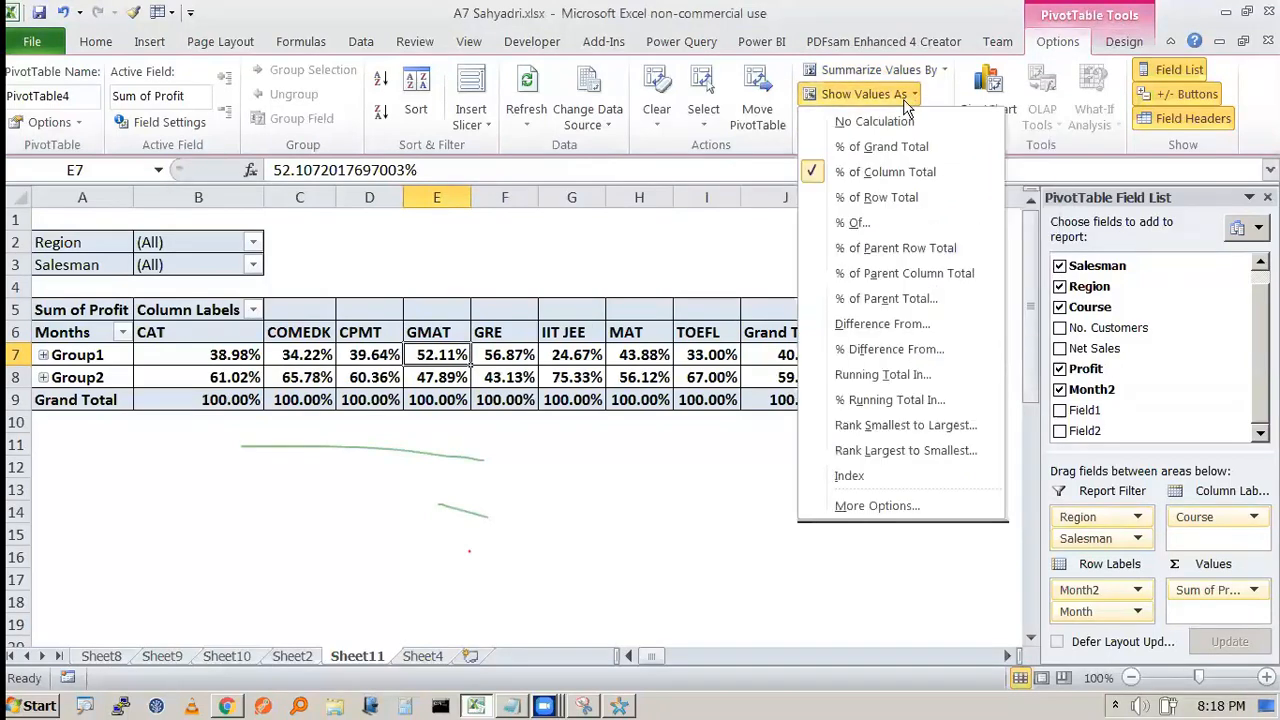
{"action": "left_click", "coordinate": [898, 195]}
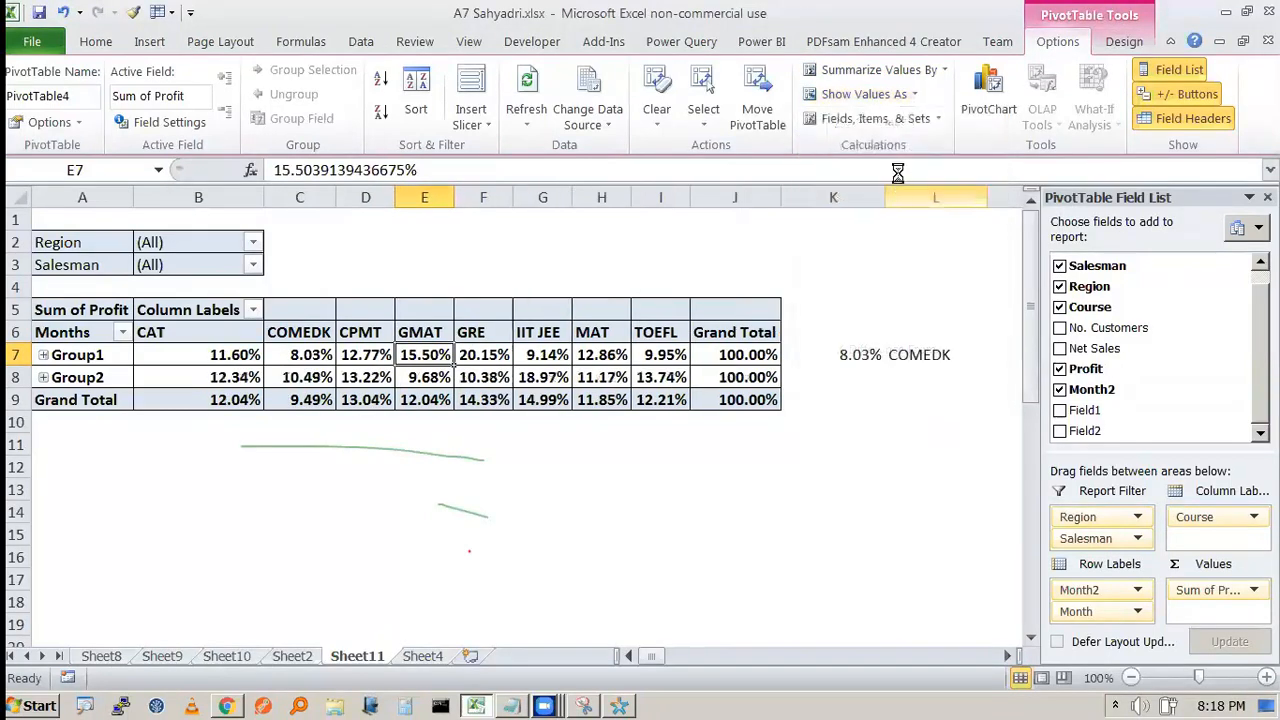
- Open the value display calculations for Sum of Profit again
{"action": "left_click", "coordinate": [900, 94]}
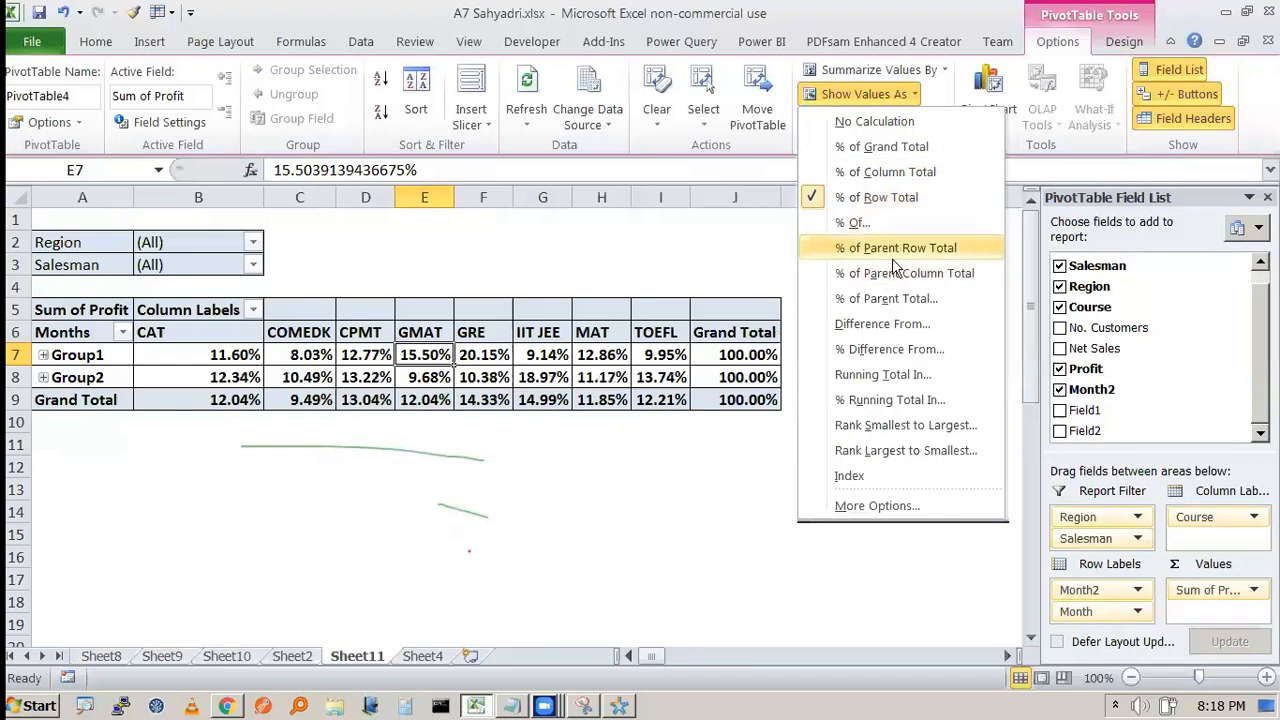